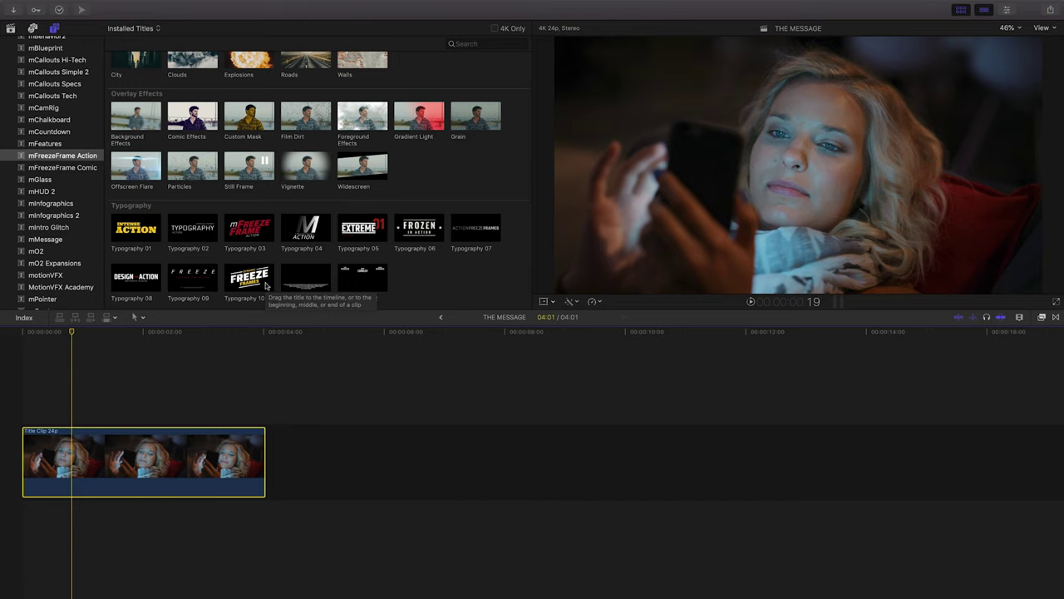
Play the Typography 10 title clip and add a marker at frame 00:00:00:20.
left_click(266, 285)
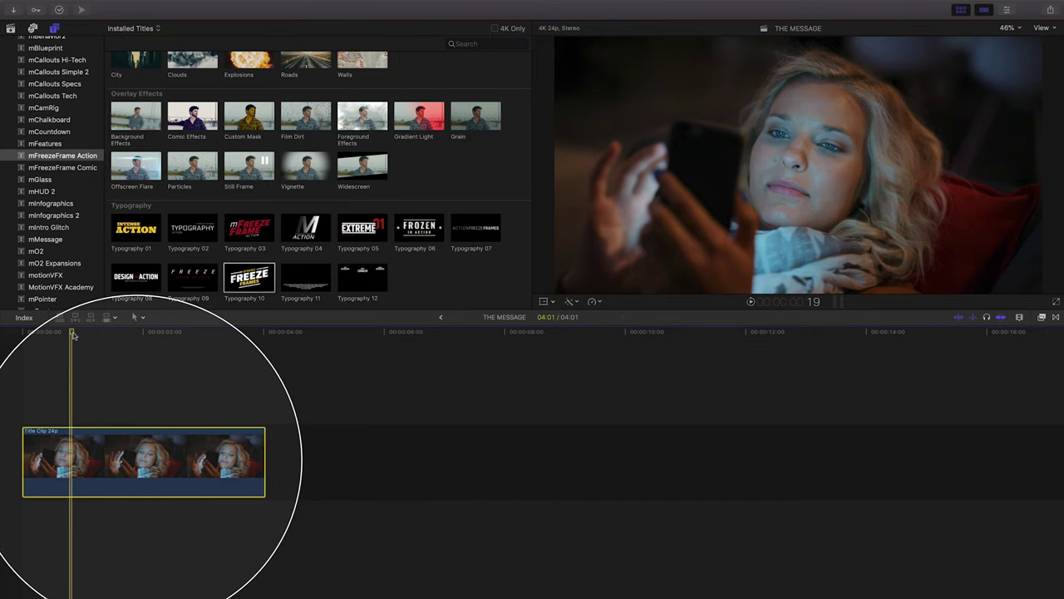
left_click(23, 331)
key("space")
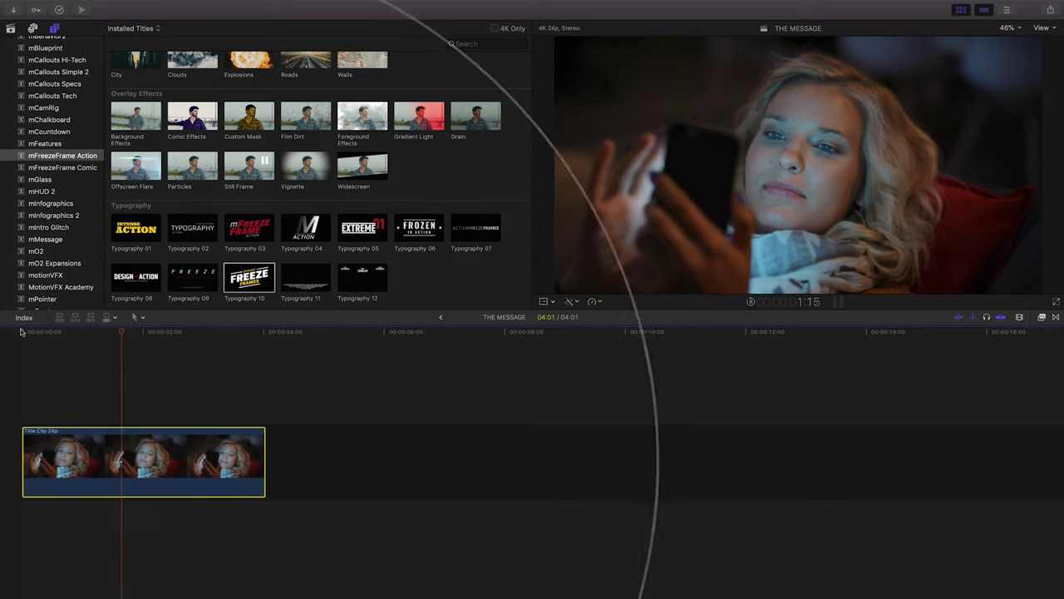
key("space")
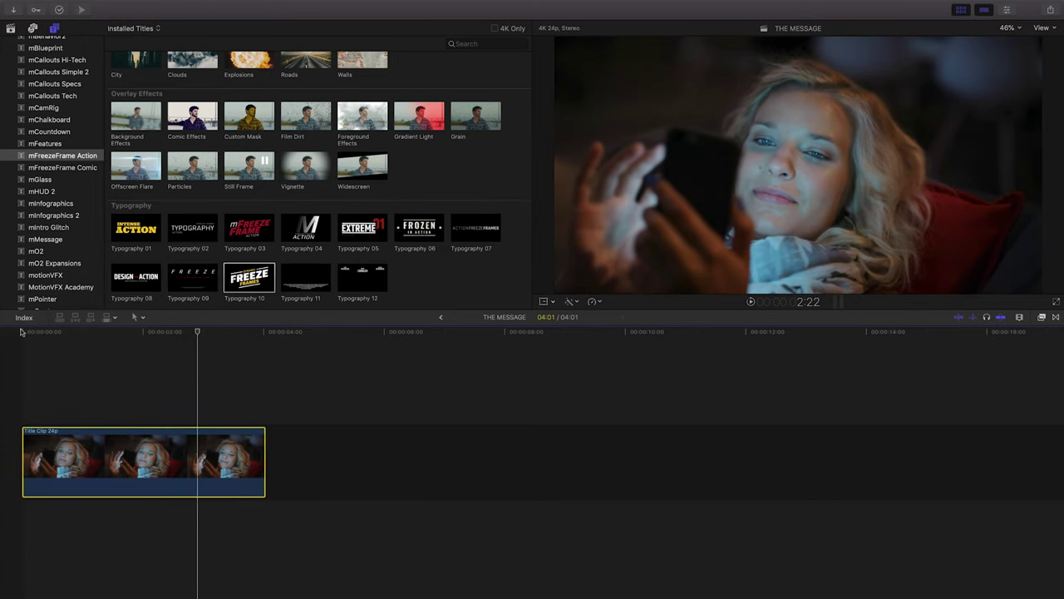
left_click(23, 332)
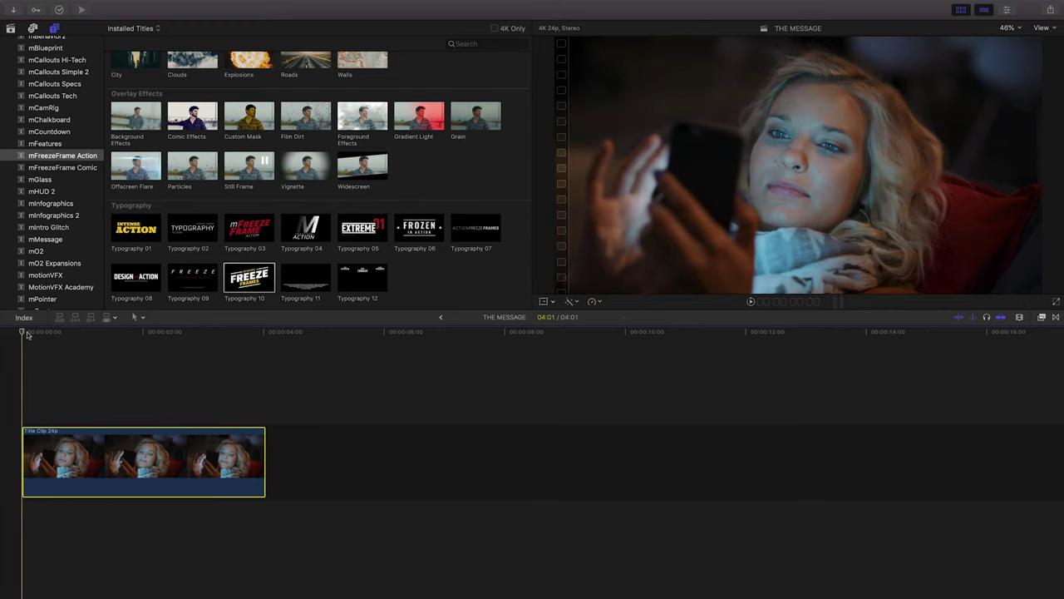
left_click_drag(27, 335, 74, 334)
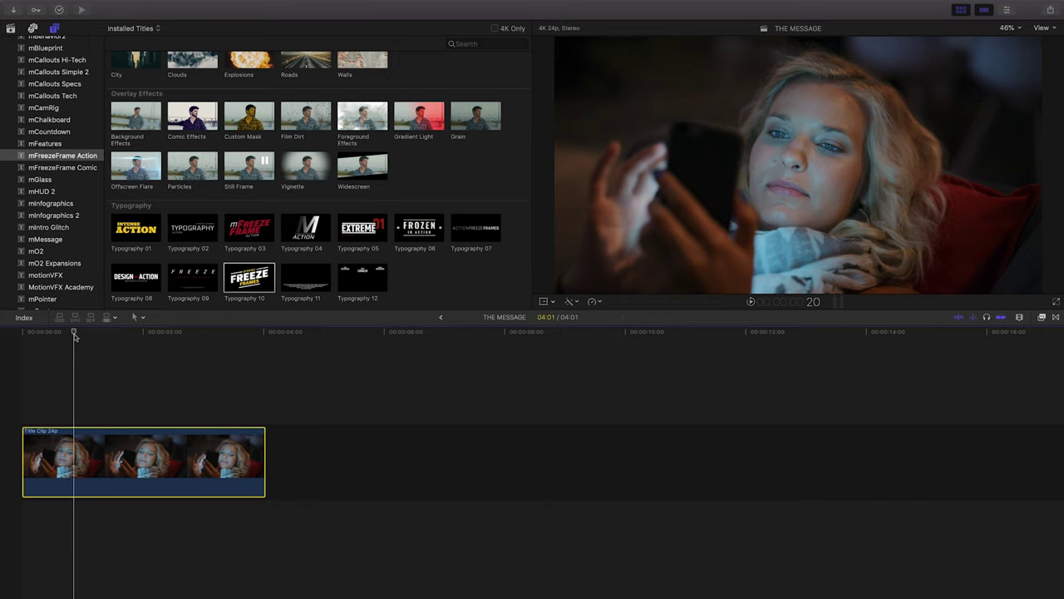
key("m")
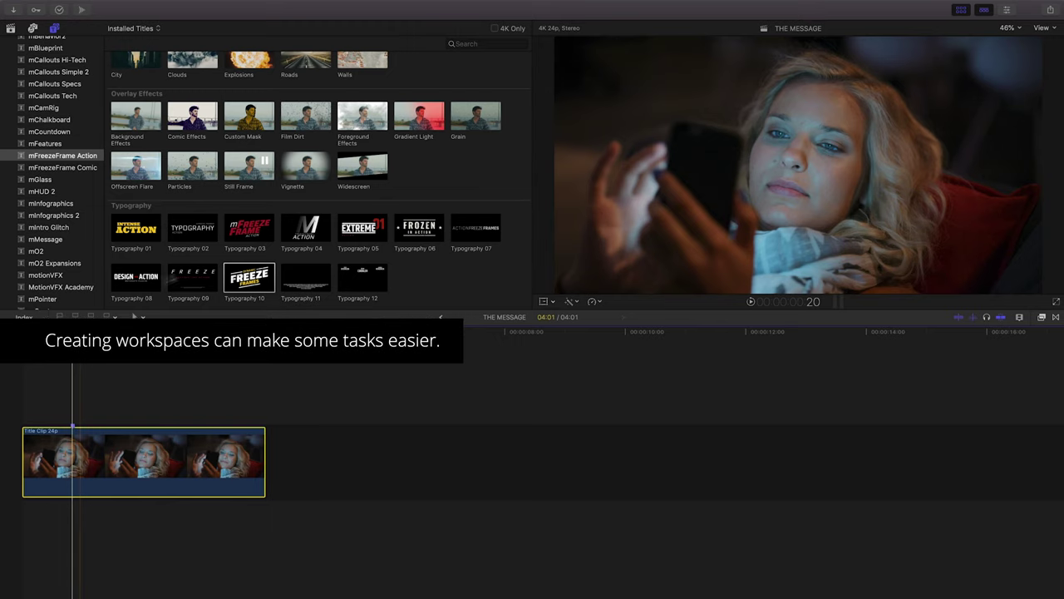
Narrow the titles browser, enlarge the viewer, shorten timeline clip height, and show the inspector.
left_click_drag(532, 210, 145, 209)
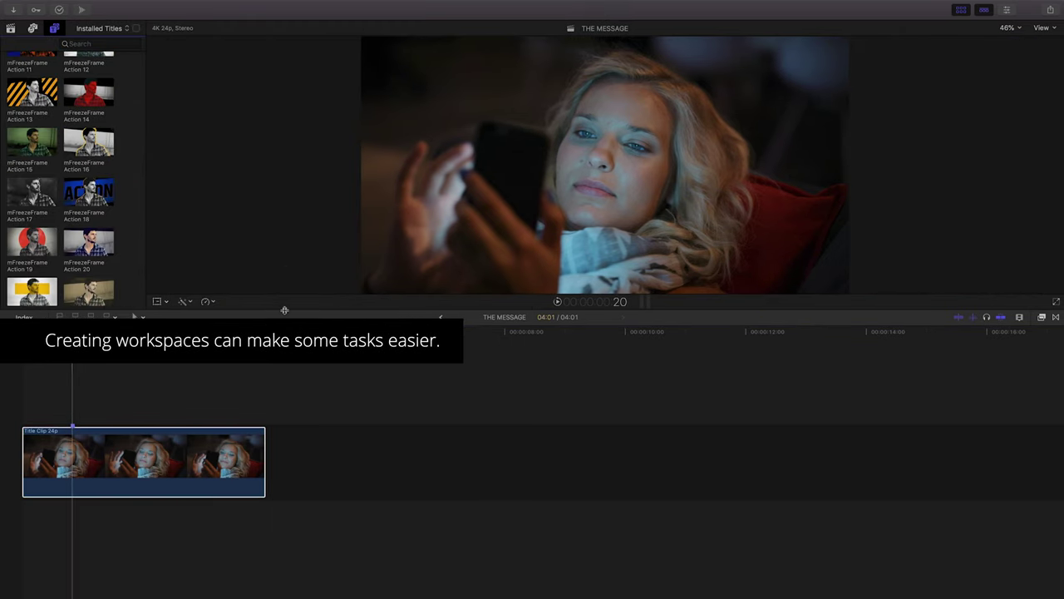
left_click_drag(285, 310, 288, 431)
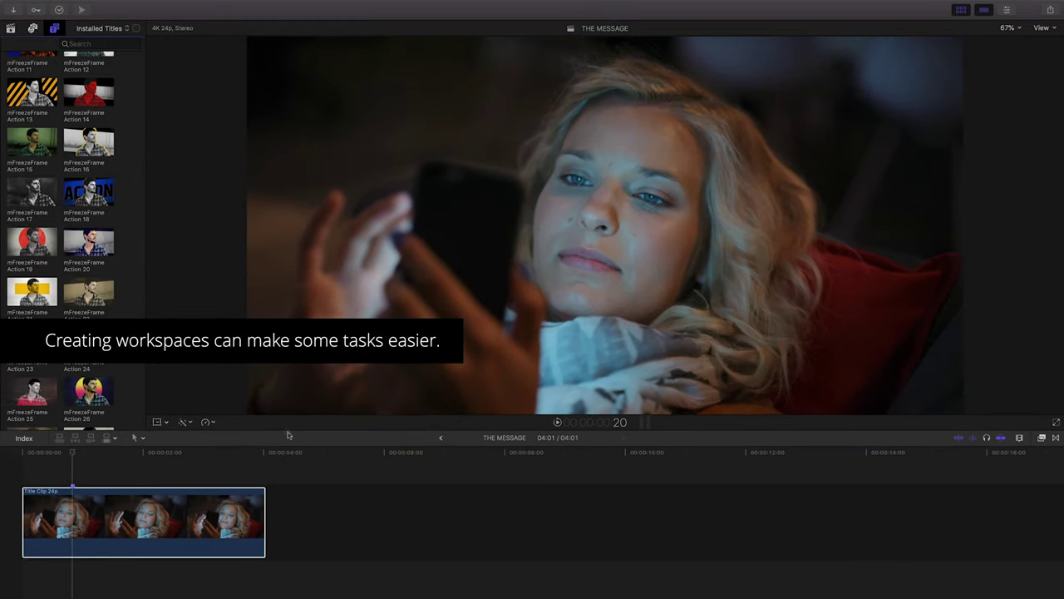
left_click(1020, 438)
left_click_drag(992, 508, 953, 508)
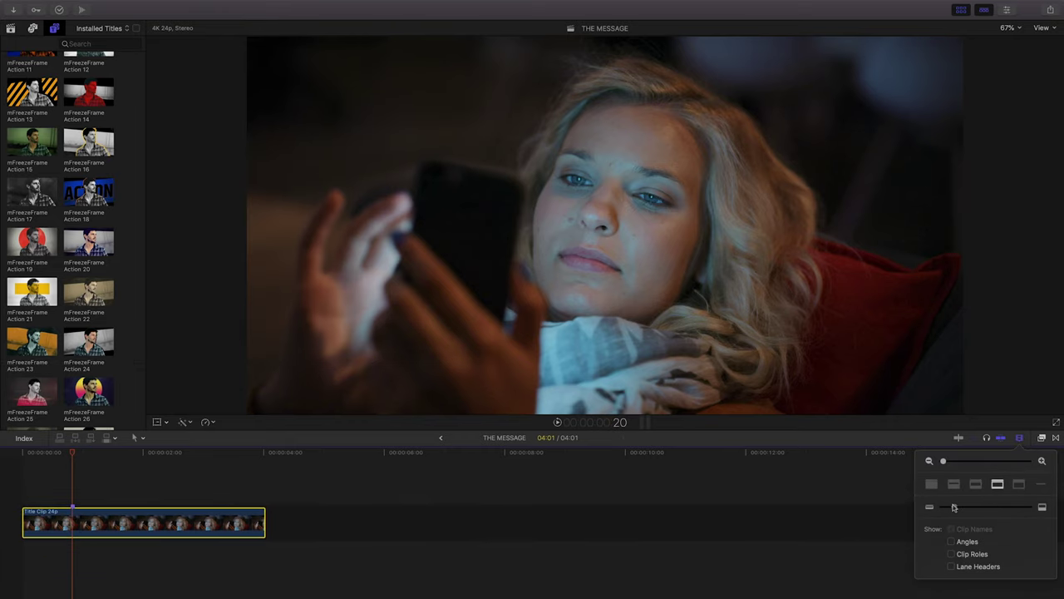
left_click(1008, 11)
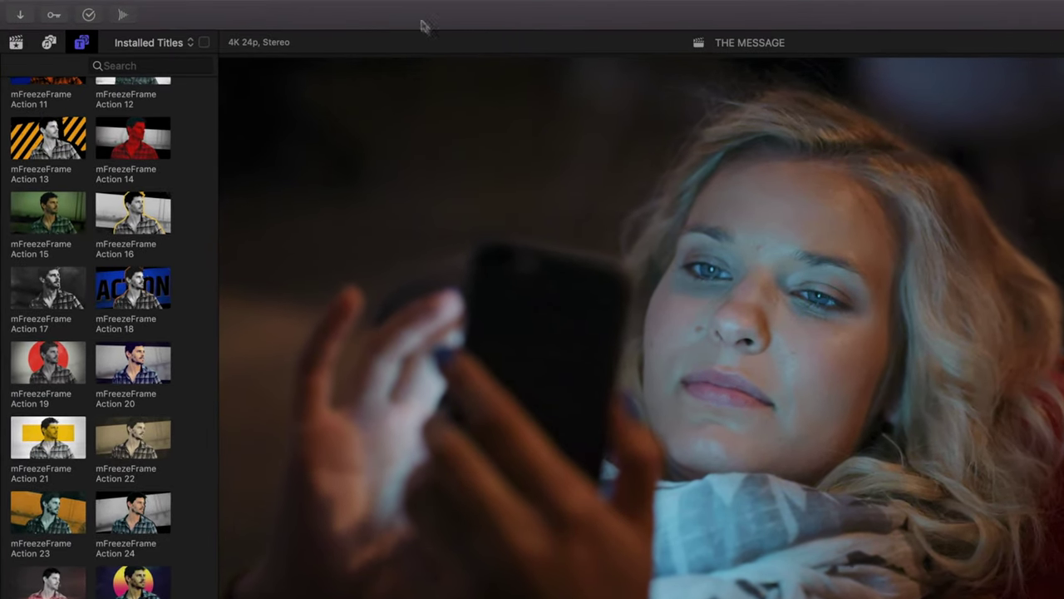
Save the current layout as a workspace named 'Freeze Frame'.
left_click(388, 8)
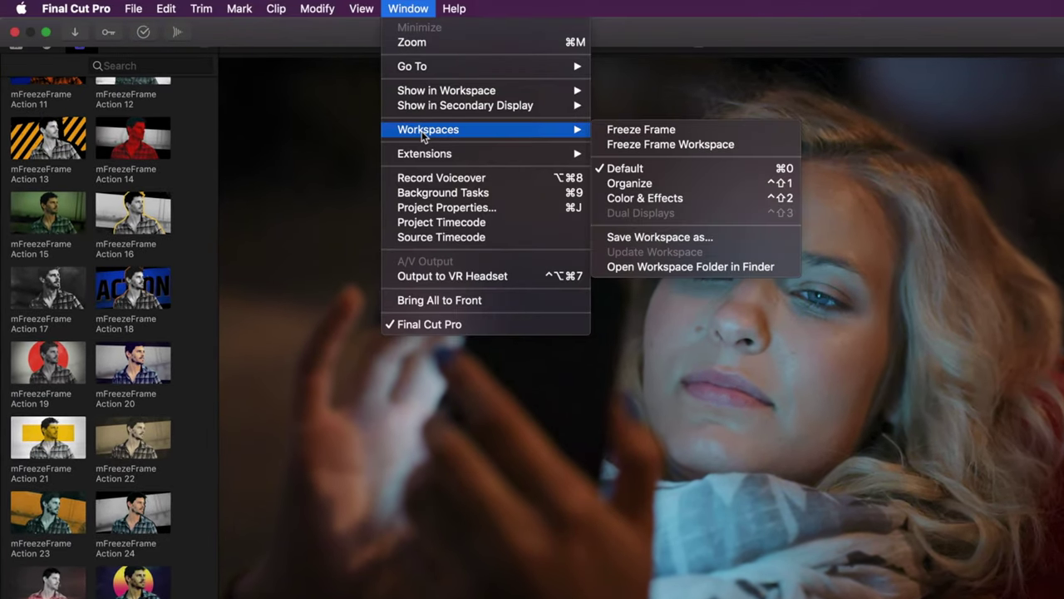
mouse_move(563, 133)
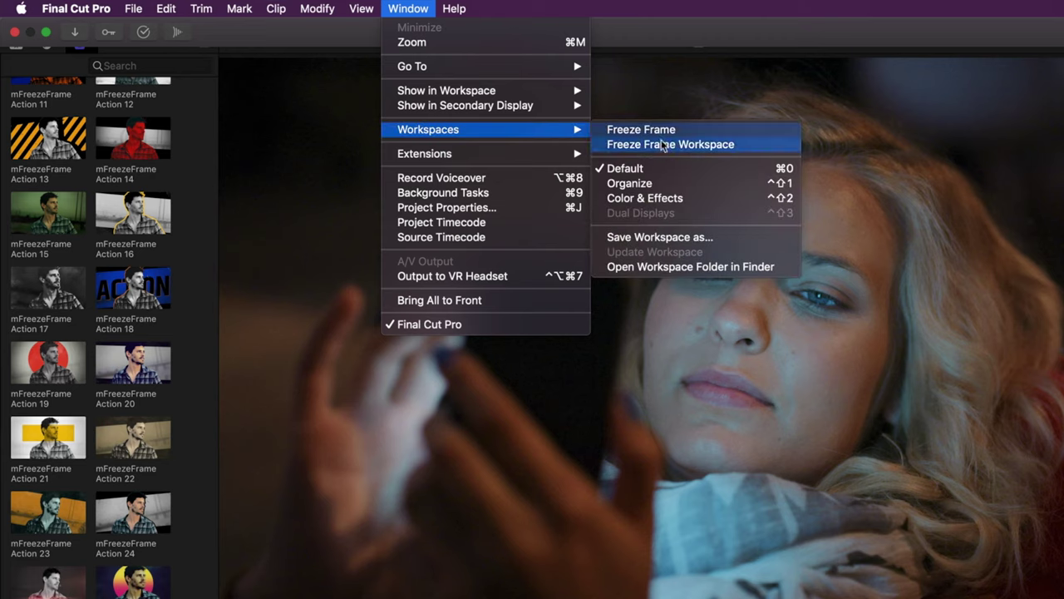
left_click(672, 237)
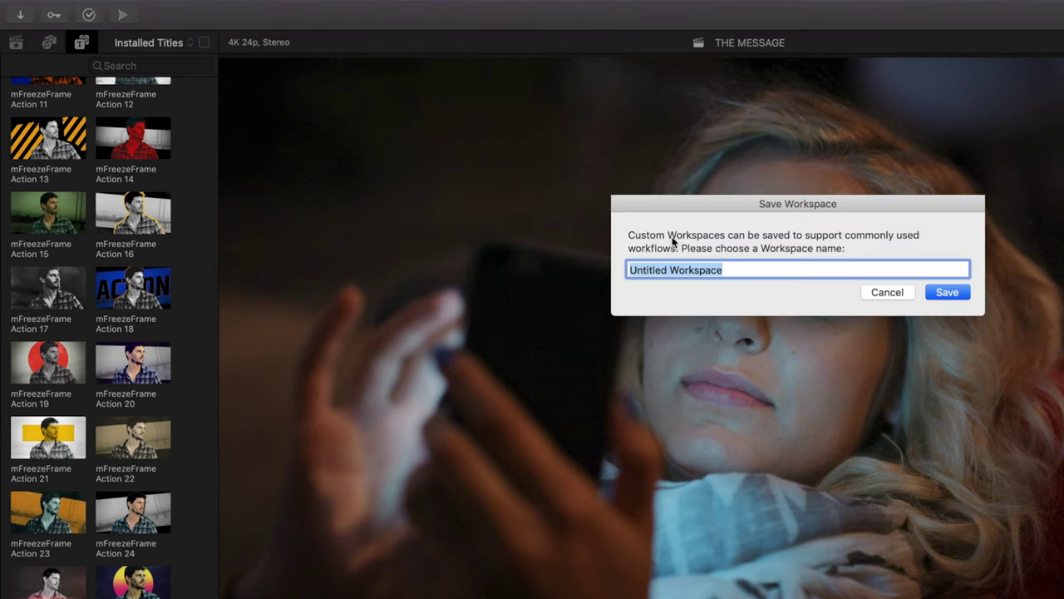
type("Freeze Frame")
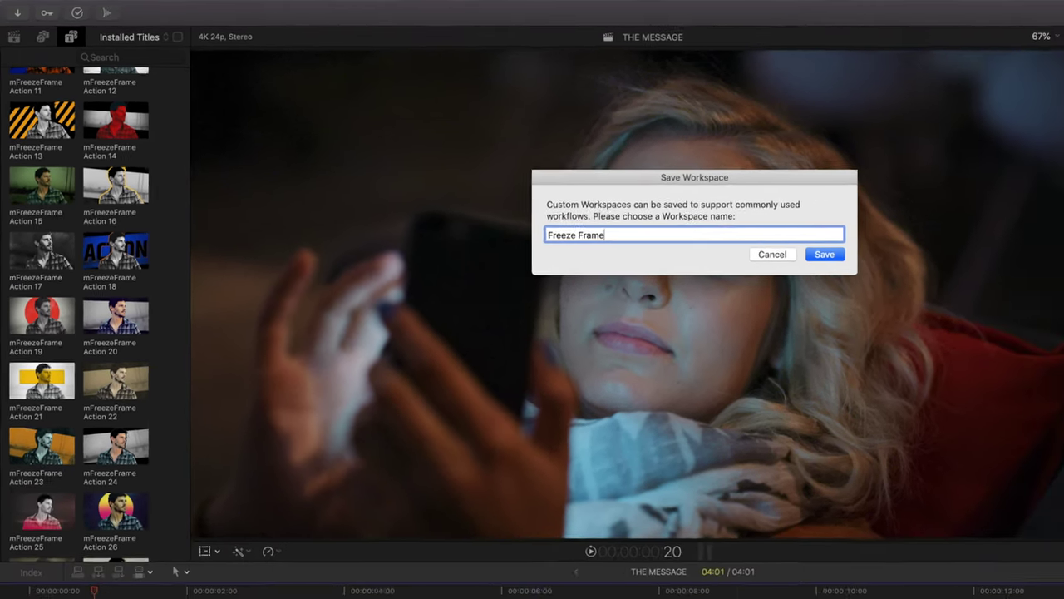
key("Return")
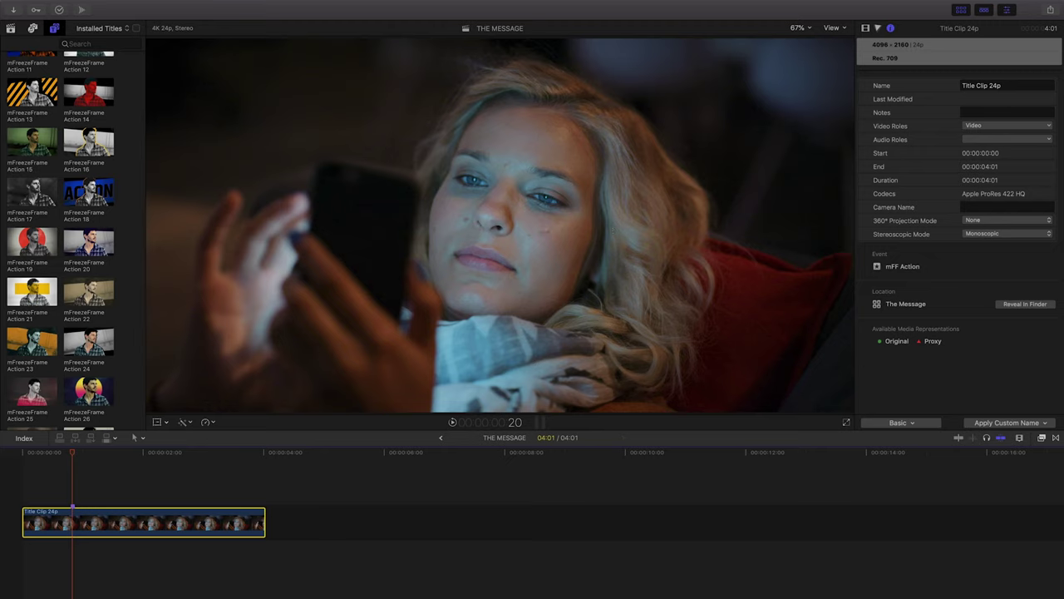
Add the mFreezeFrame Action 27 title above the footage in the timeline.
scroll(90, 372, "down", 5)
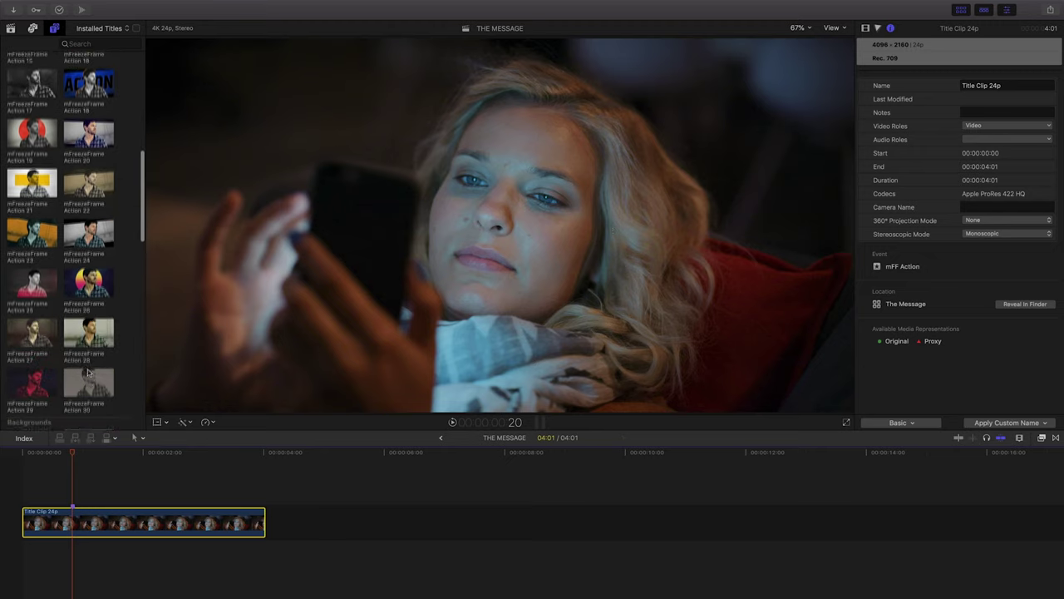
scroll(88, 376, "down", 1)
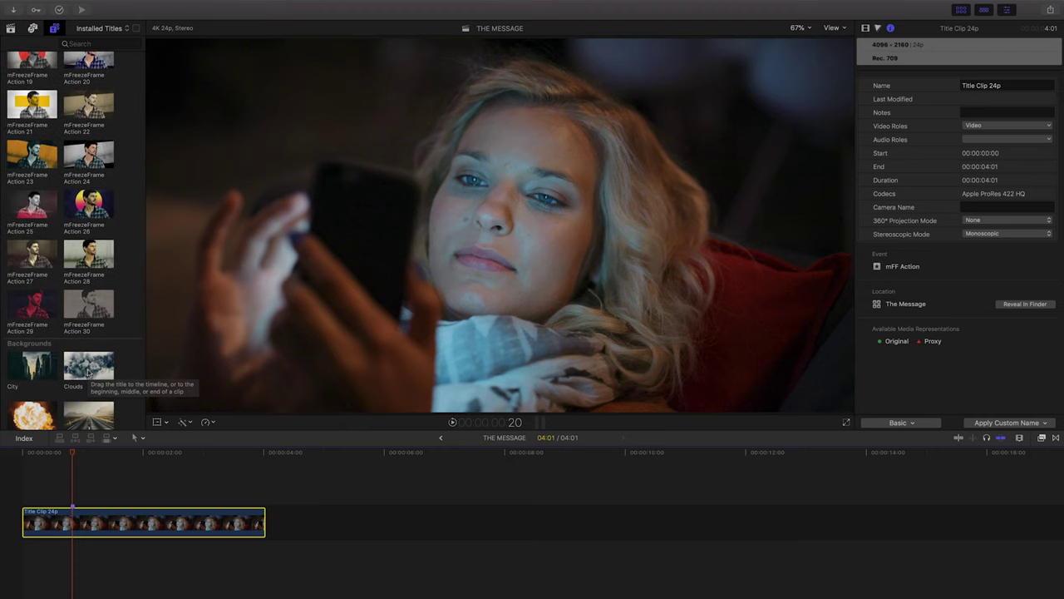
left_click(23, 258)
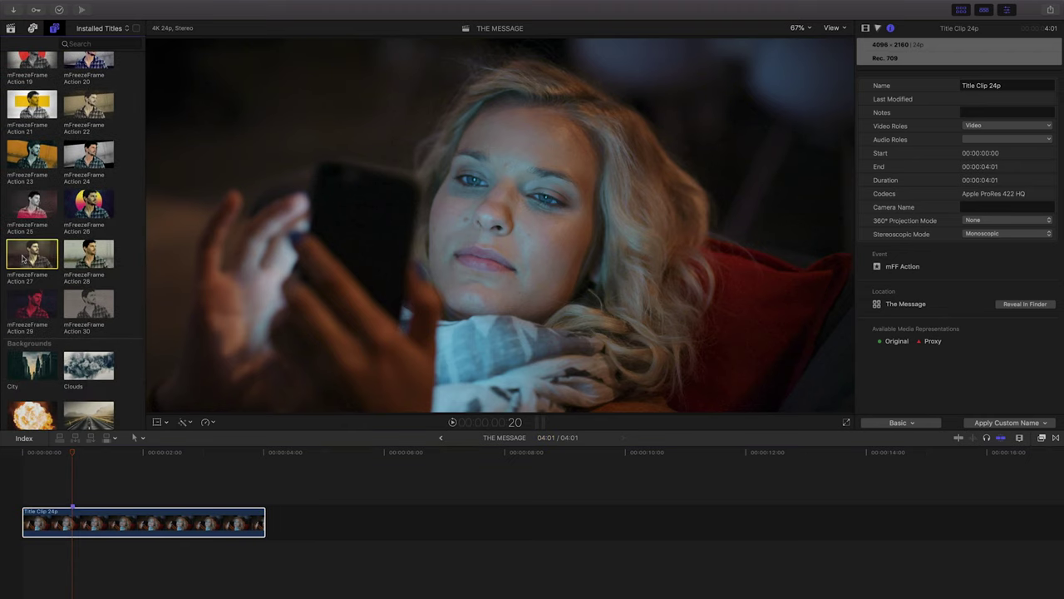
left_click_drag(23, 259, 72, 493)
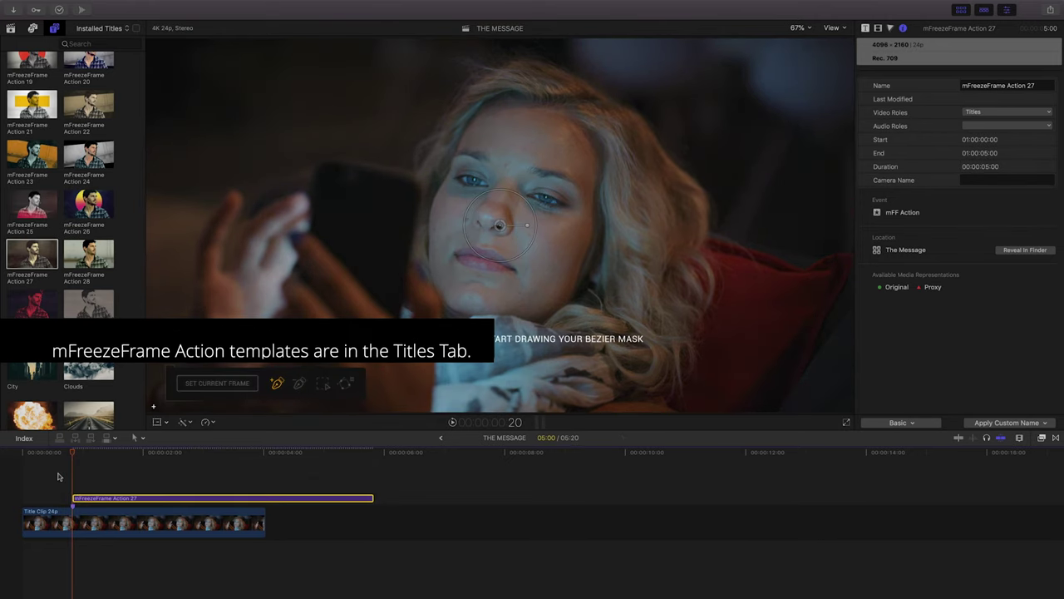
Set the freeze to the current frame about 20 frames in, and lengthen the footage clip.
left_click(58, 476)
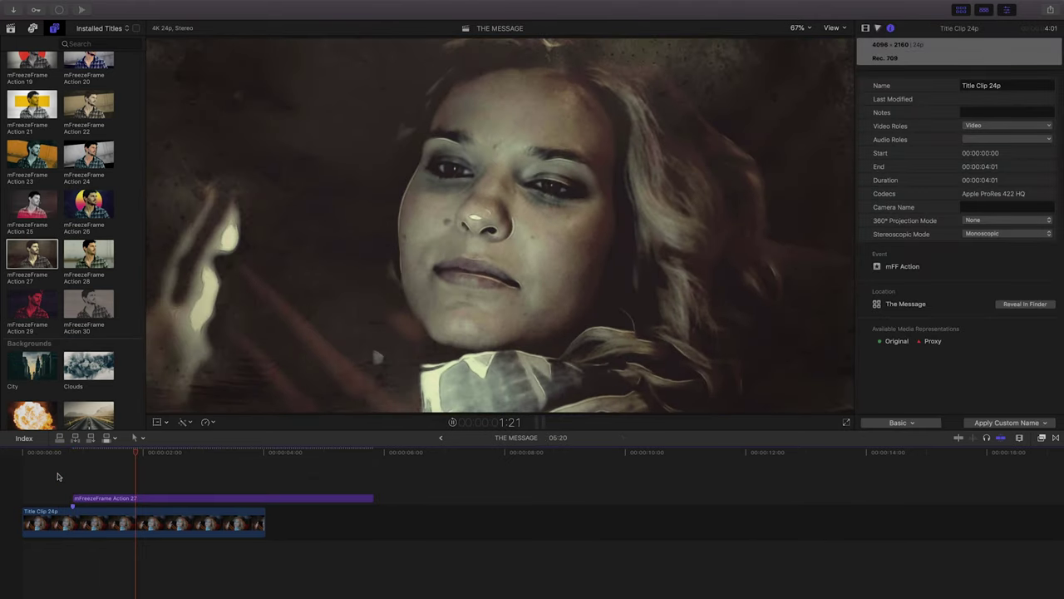
key("space")
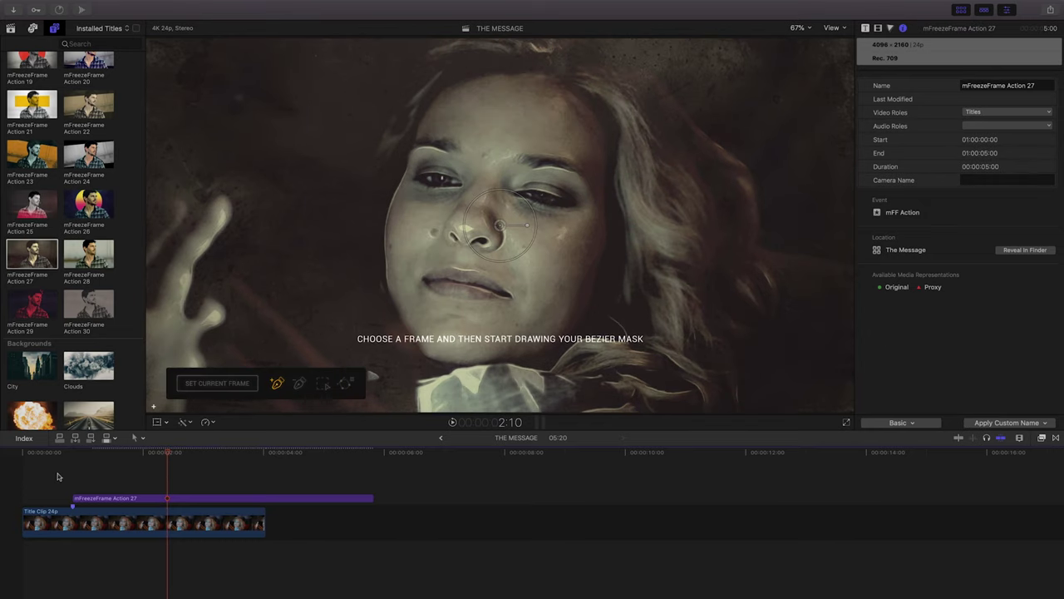
left_click(73, 453)
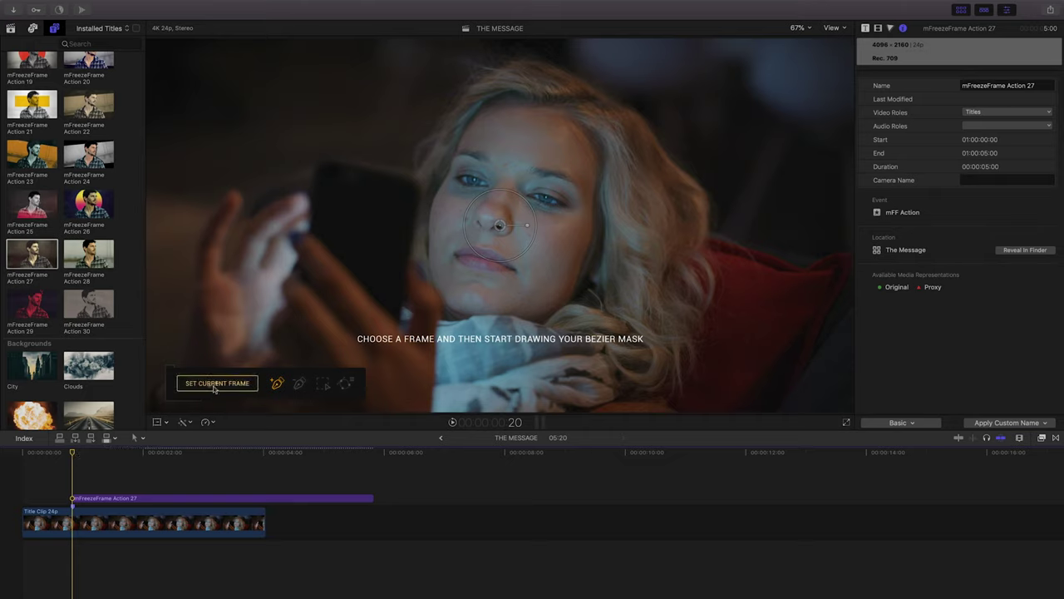
left_click(215, 384)
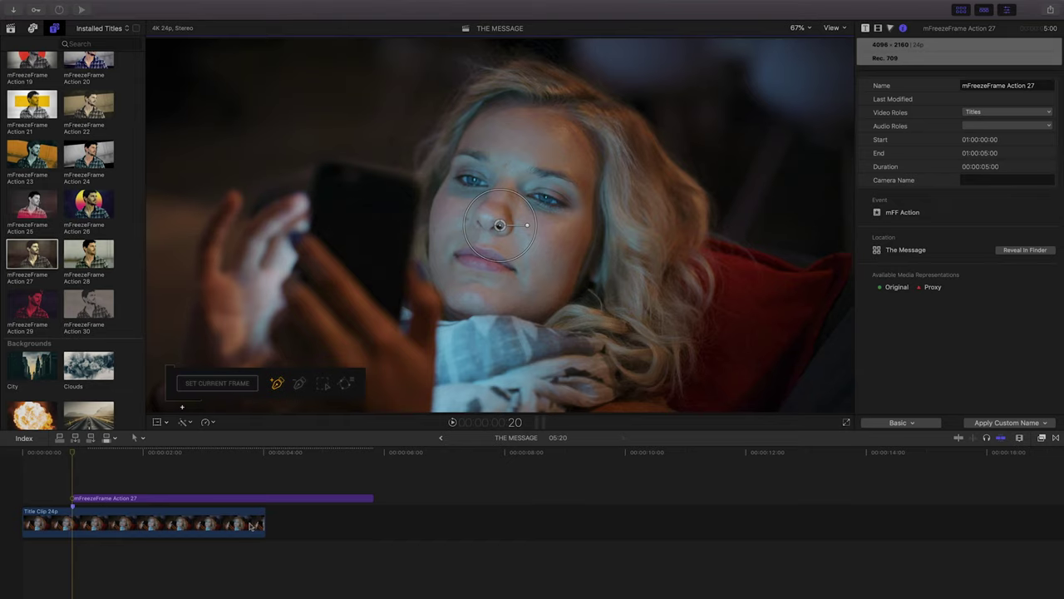
left_click_drag(259, 523, 437, 523)
Review the freeze effect's end, return to frame 20, and select the Title Clip 24p footage.
left_click(354, 455)
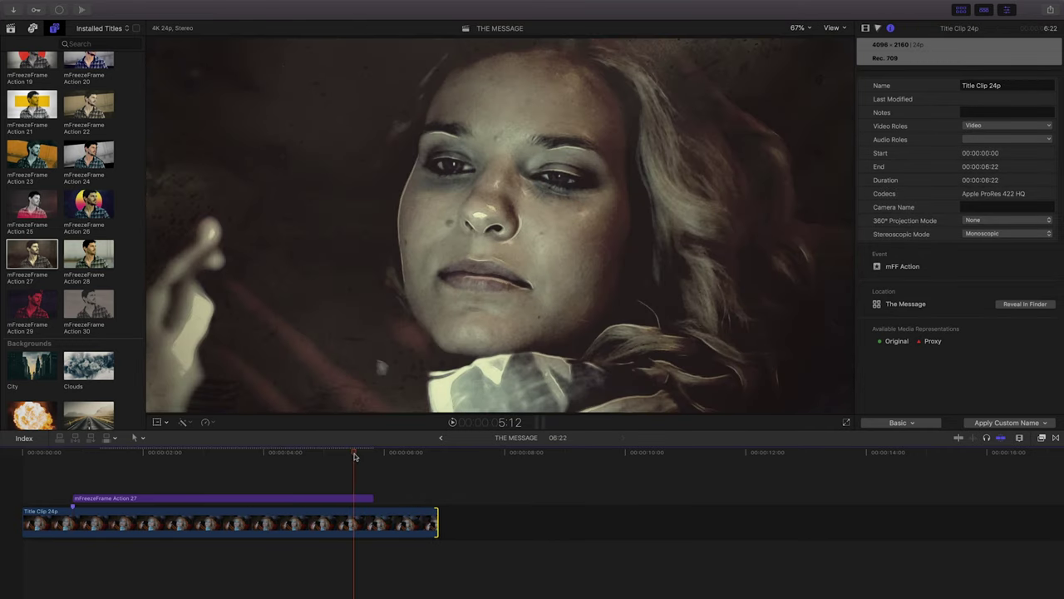
key("space")
left_click_drag(360, 454, 371, 457)
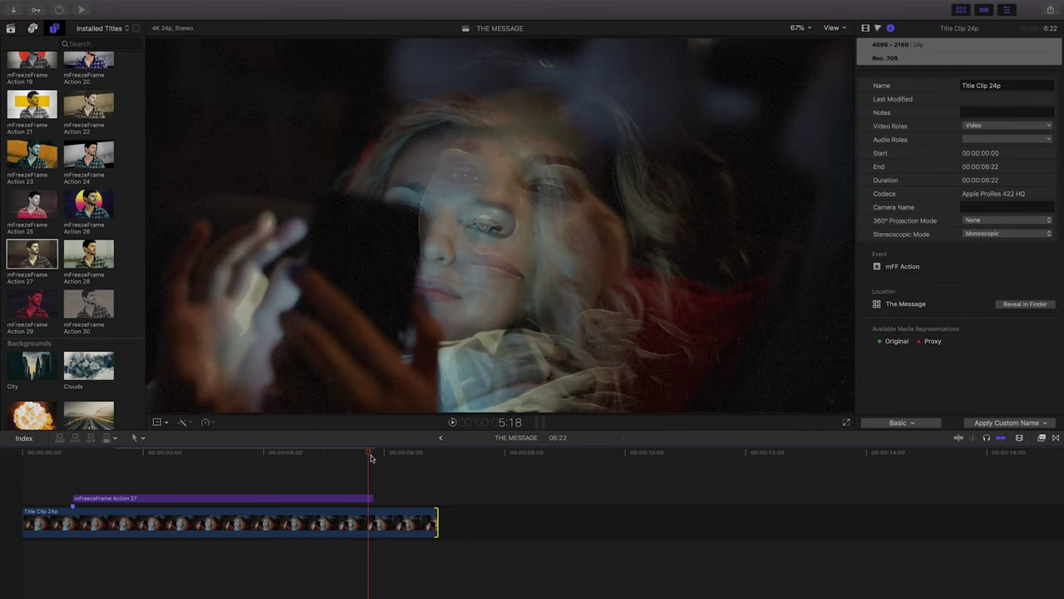
key("Left")
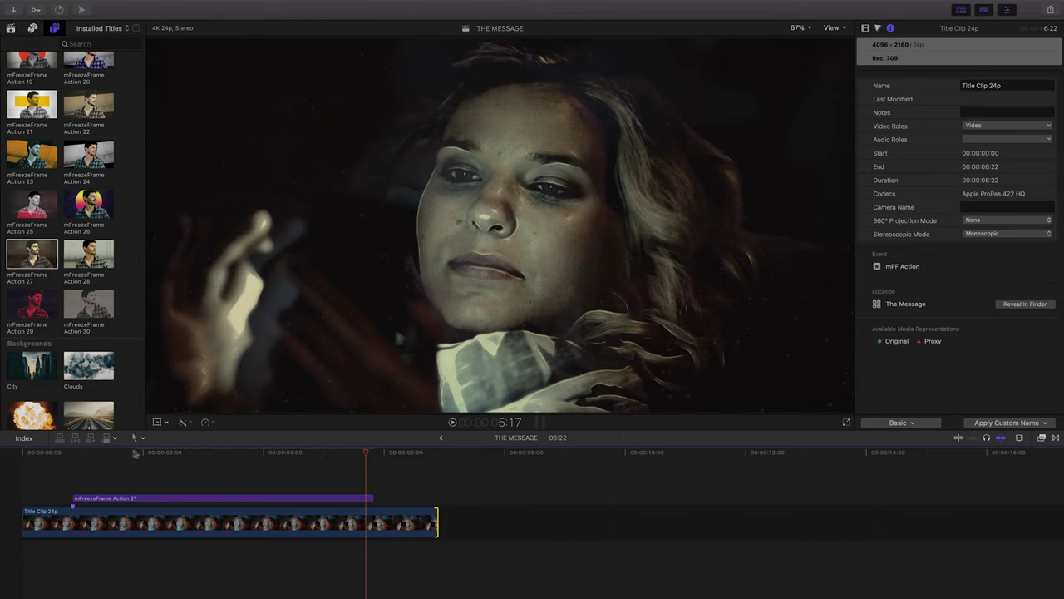
left_click(76, 453)
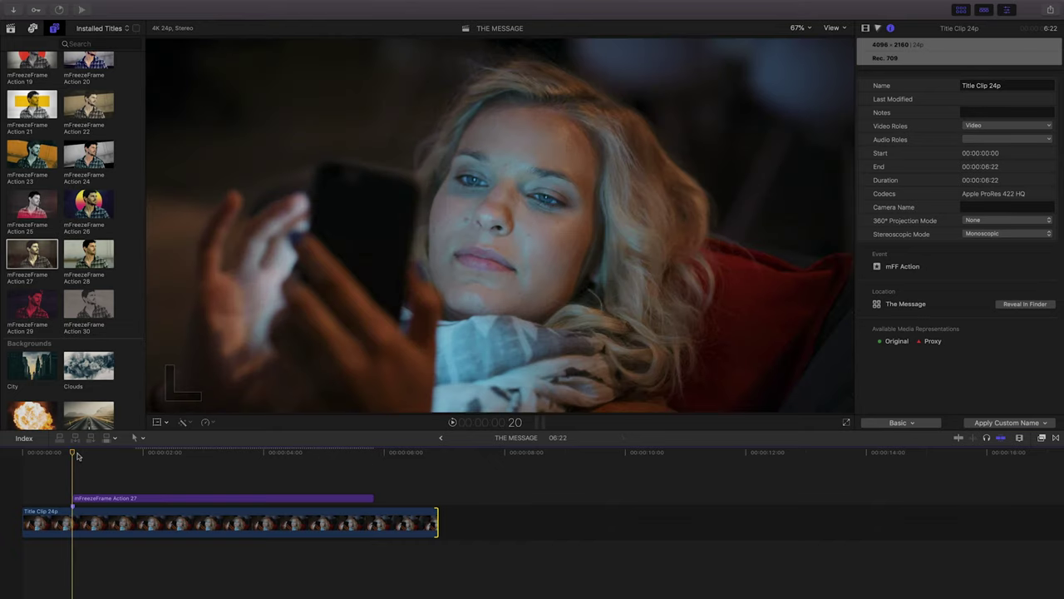
left_click(73, 517)
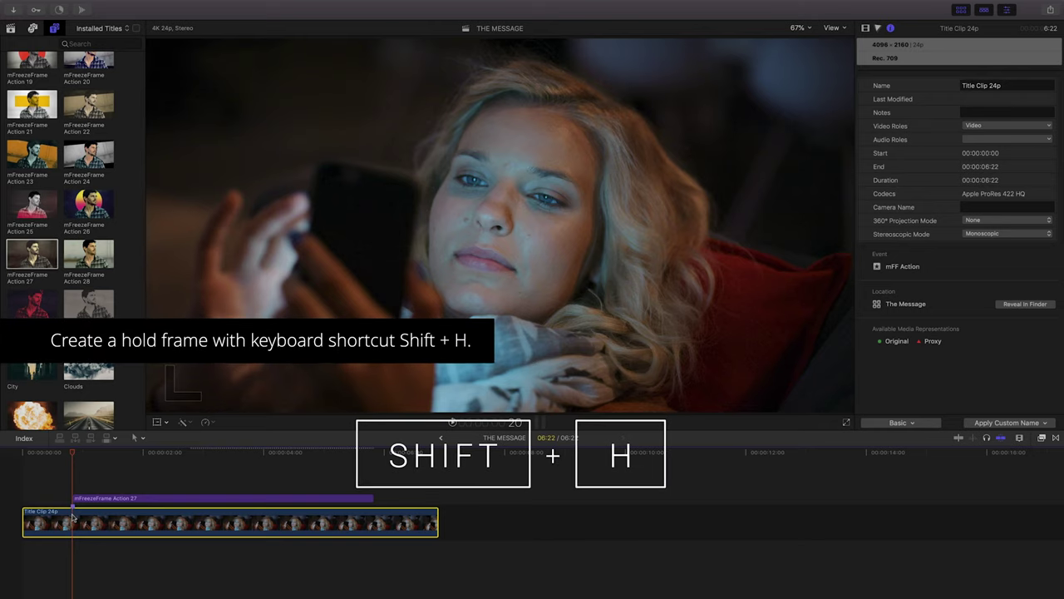
Add a hold frame at frame 20 and lengthen the hold and the title to match.
key("shift+h")
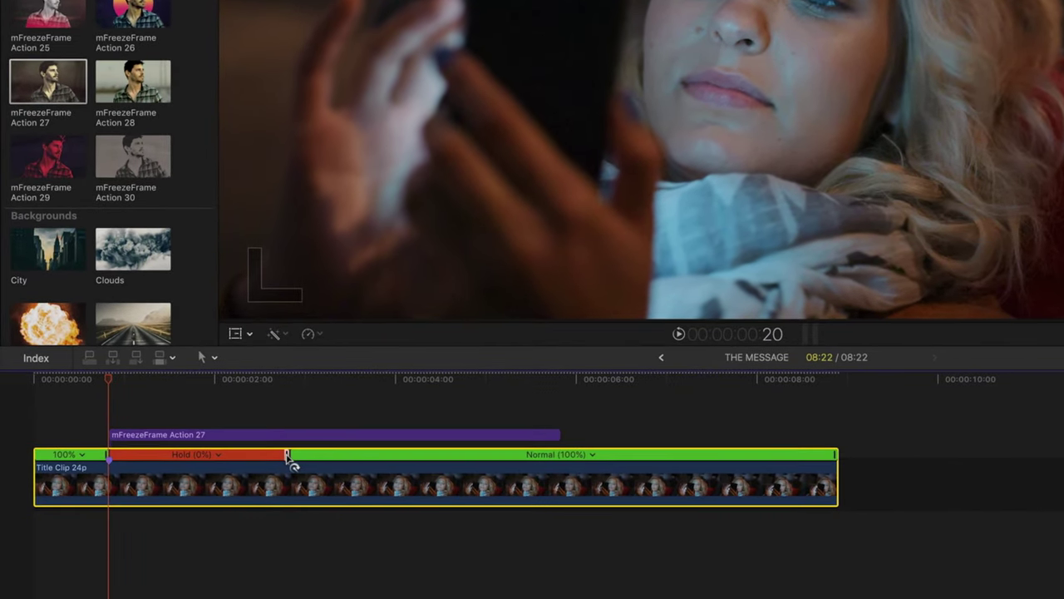
left_click_drag(289, 457, 942, 457)
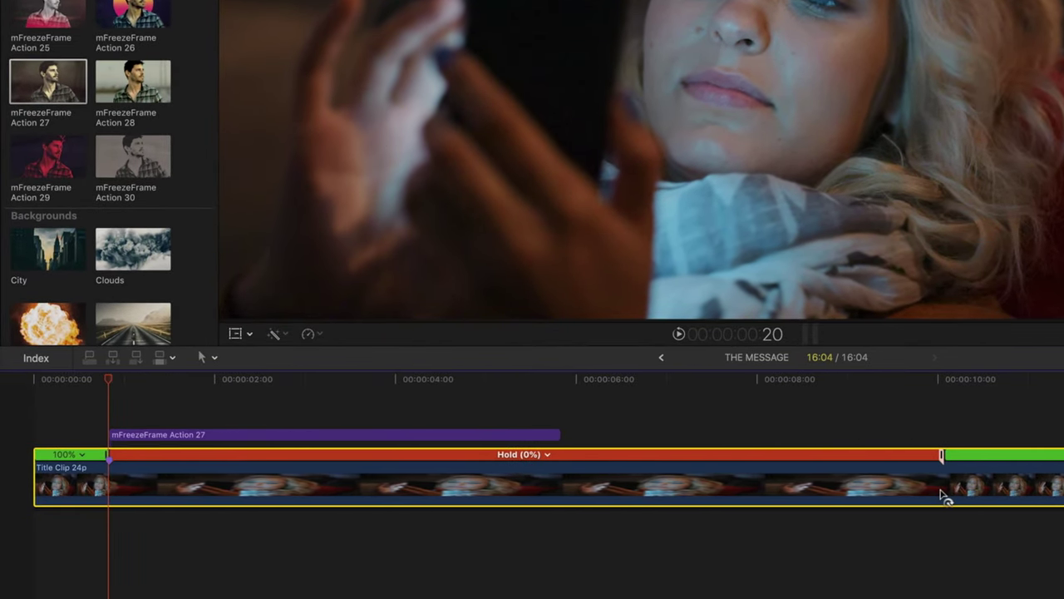
left_click_drag(554, 435, 938, 435)
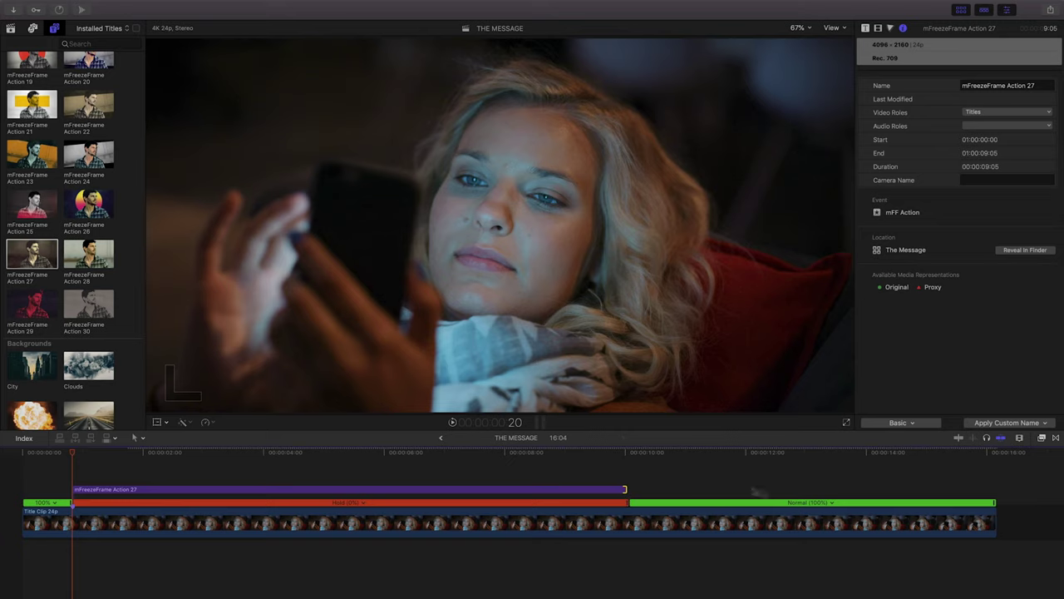
Trim Title Clip 24p's end back to the playhead so it runs 10:01.
left_click(994, 519)
left_click_drag(994, 518, 627, 535)
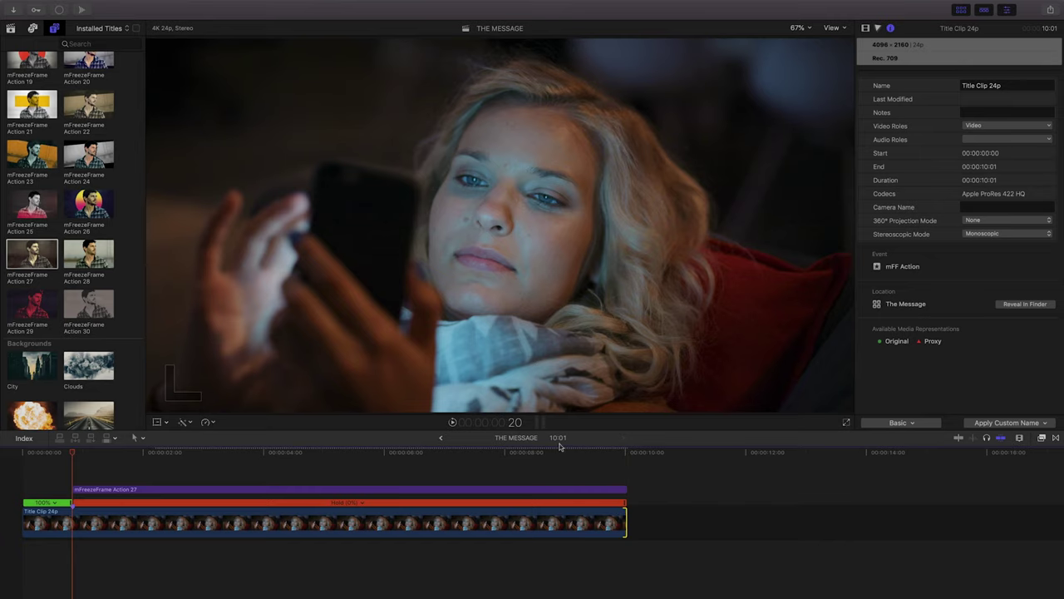
left_click_drag(73, 452, 449, 456)
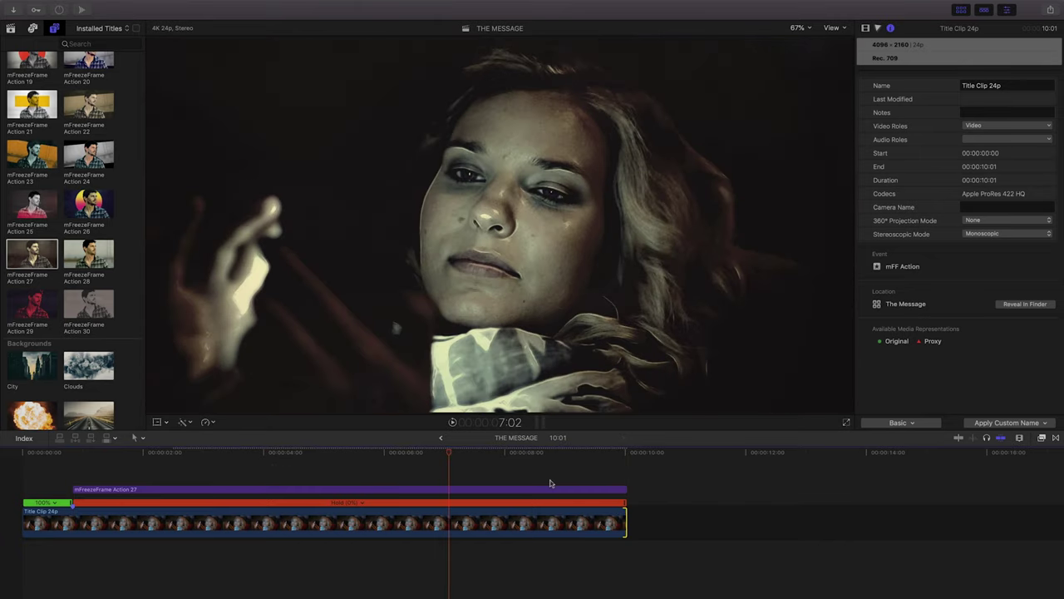
left_click_drag(586, 454, 627, 453)
left_click_drag(627, 517, 677, 517)
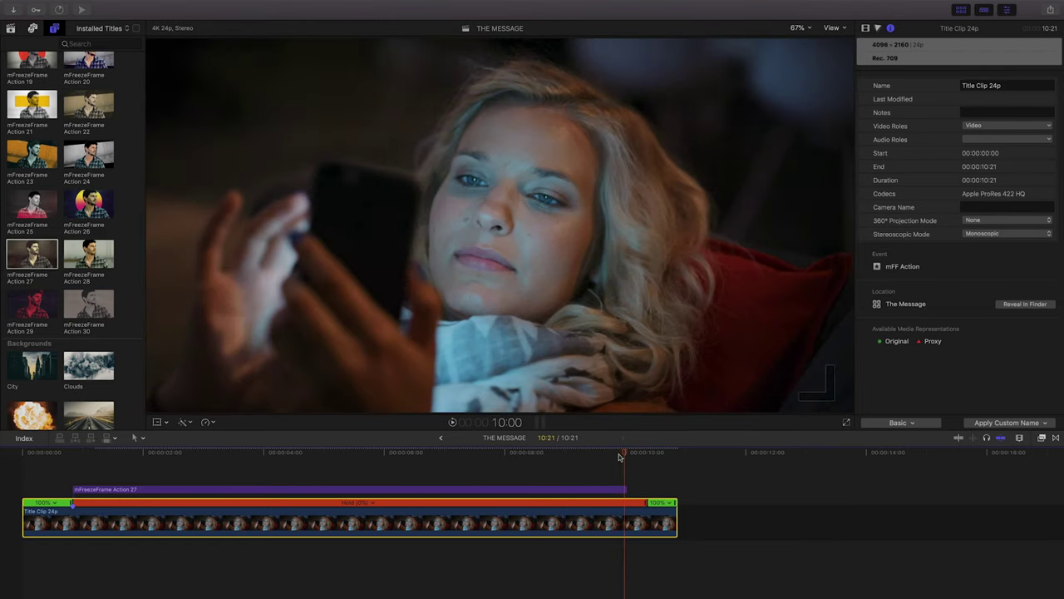
key("Right")
left_click_drag(677, 504, 626, 507)
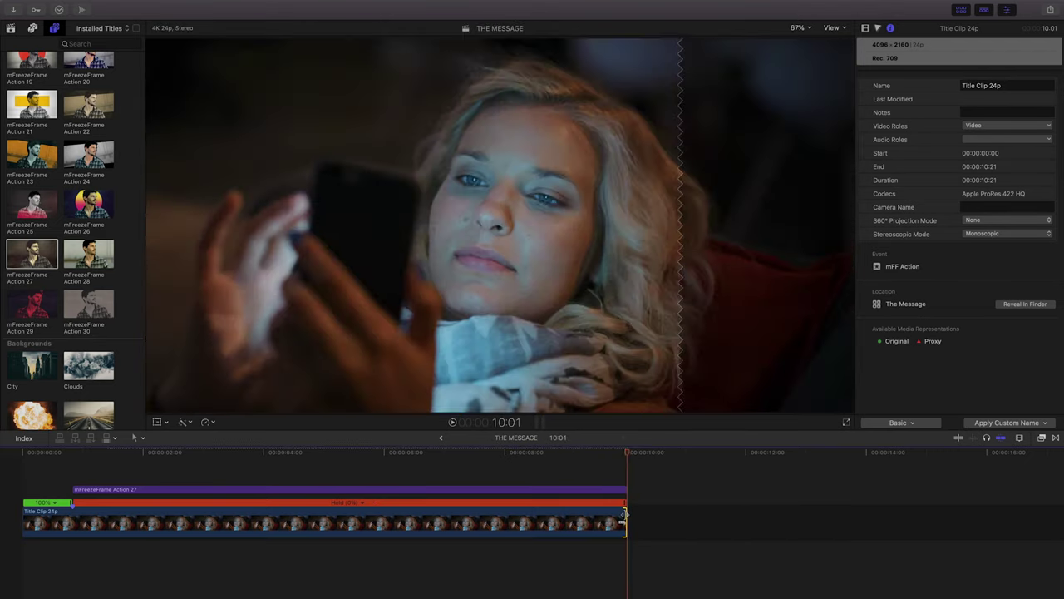
Step one frame past the start, set viewer zoom to 50%, and select the Action 27 title.
left_click(72, 453)
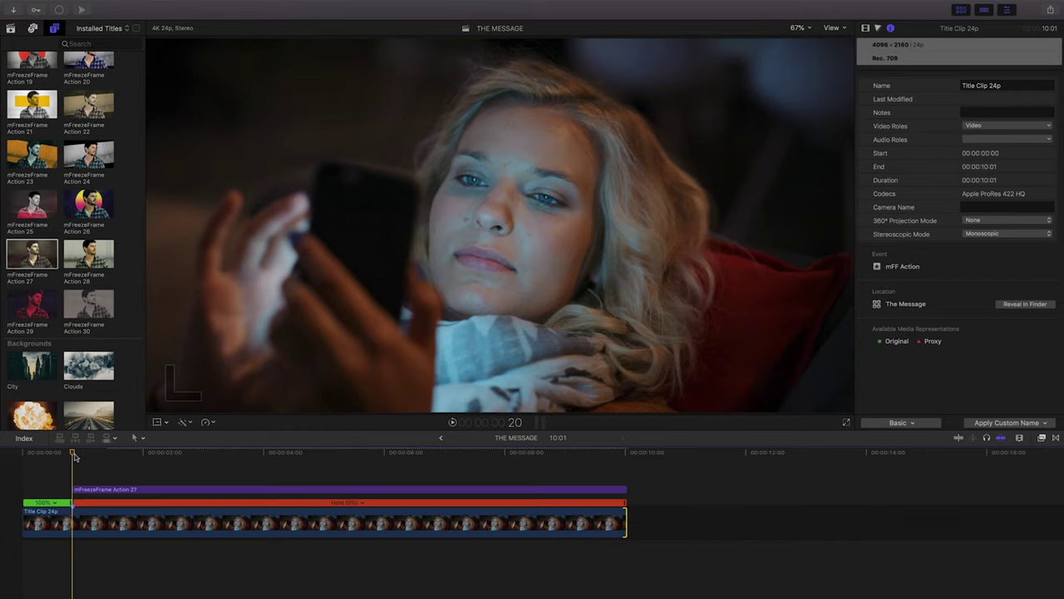
key("Right")
key("Right")
key("Right")
key("Right")
key("Right")
key("Right")
key("Right")
key("Right")
key("Right")
key("Right")
key("Right")
key("Right")
key("Right")
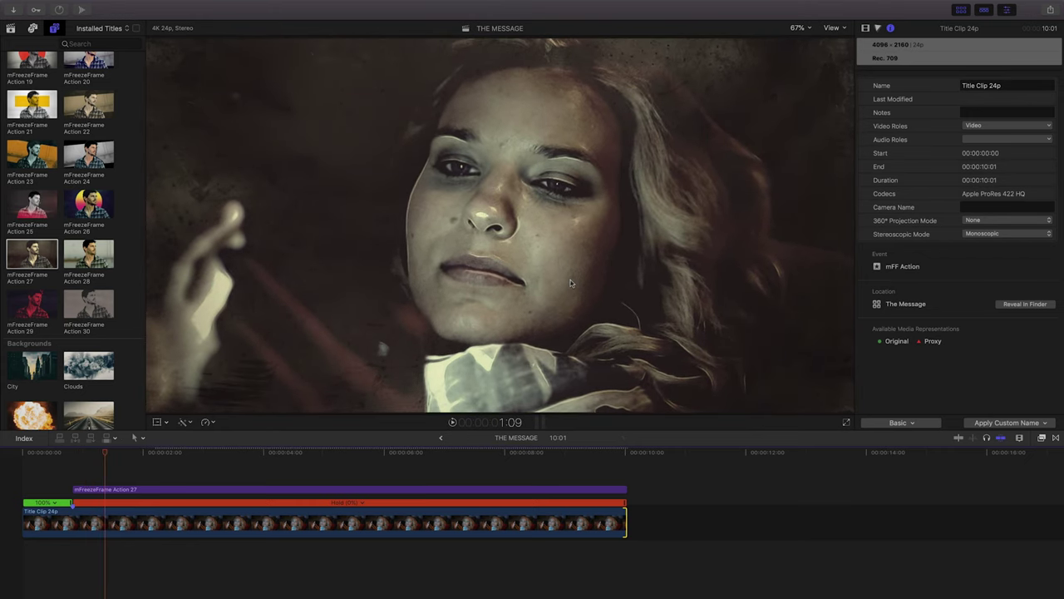
left_click(806, 30)
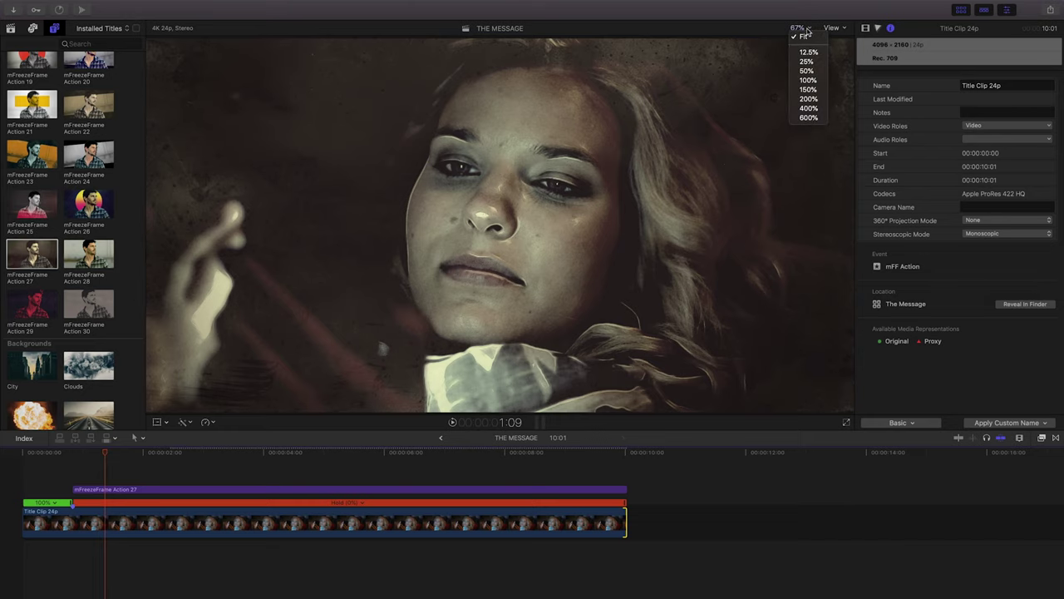
left_click(808, 71)
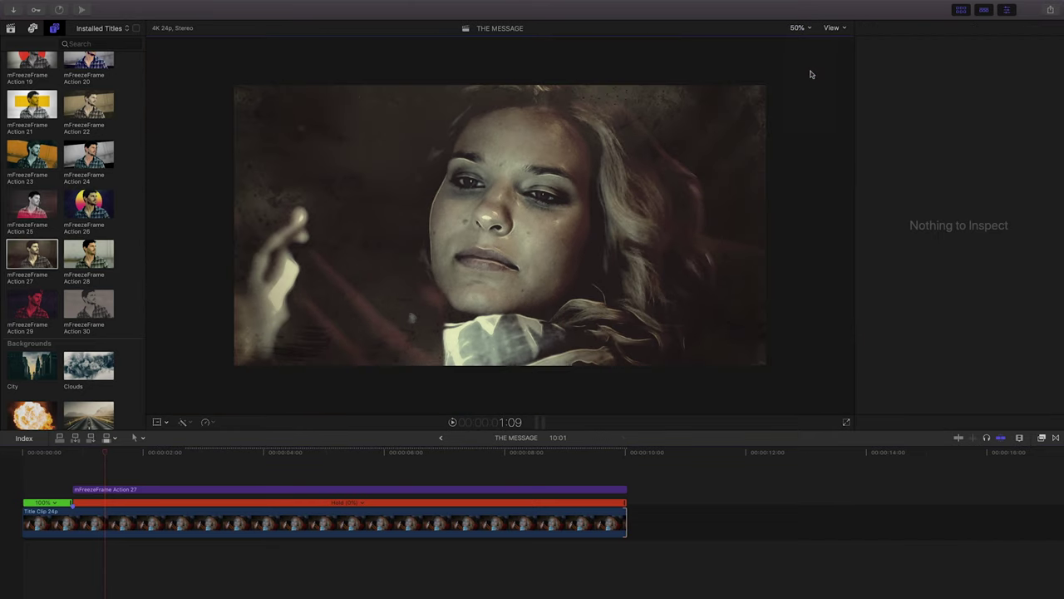
left_click(103, 492)
left_click(103, 491)
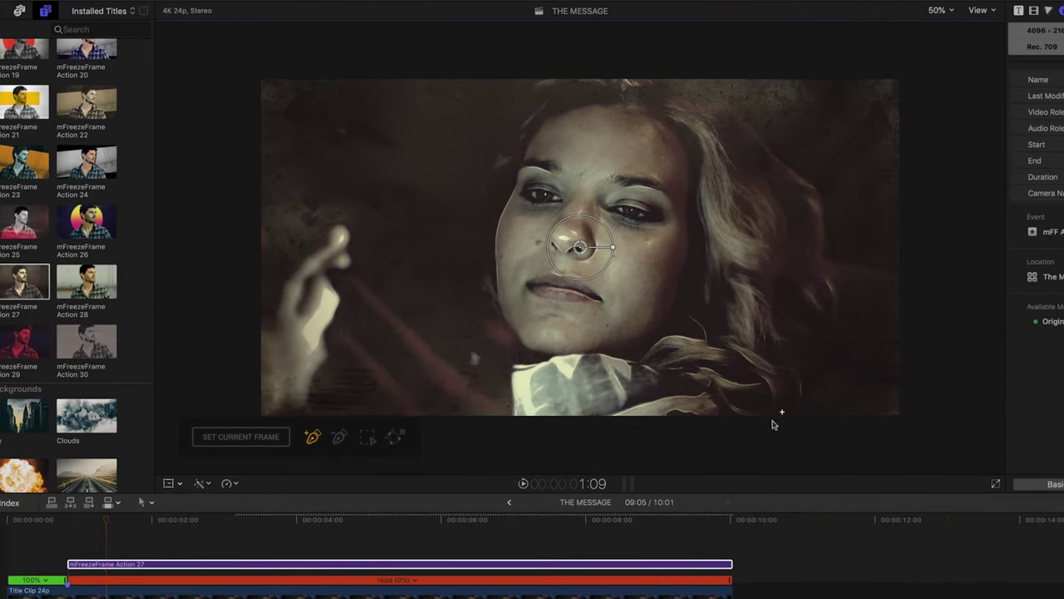
Trace a closed Bezier mask around the woman's head and hair in the viewer.
left_click_drag(773, 421, 817, 189)
left_click(779, 158)
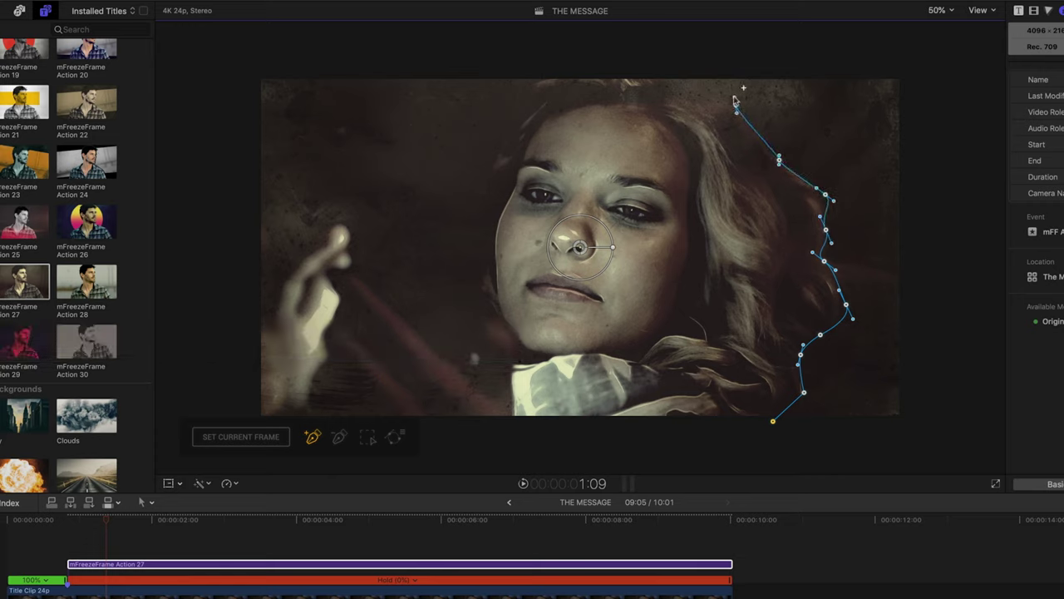
left_click_drag(693, 101, 615, 59)
left_click(669, 94)
left_click_drag(543, 60, 537, 63)
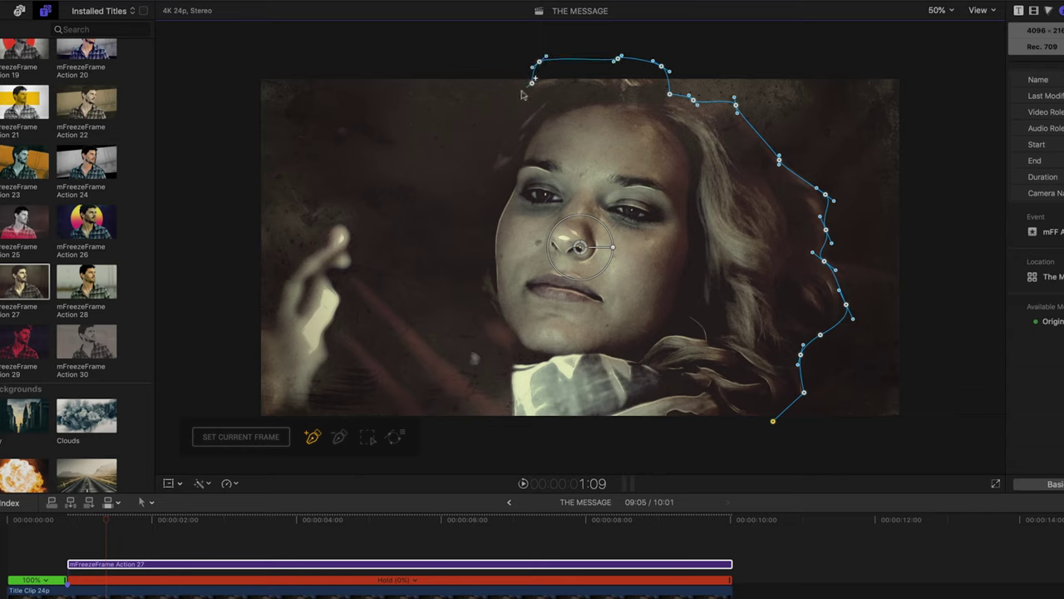
left_click_drag(507, 122, 503, 123)
left_click_drag(491, 166, 467, 202)
left_click_drag(472, 242, 474, 286)
left_click(464, 395)
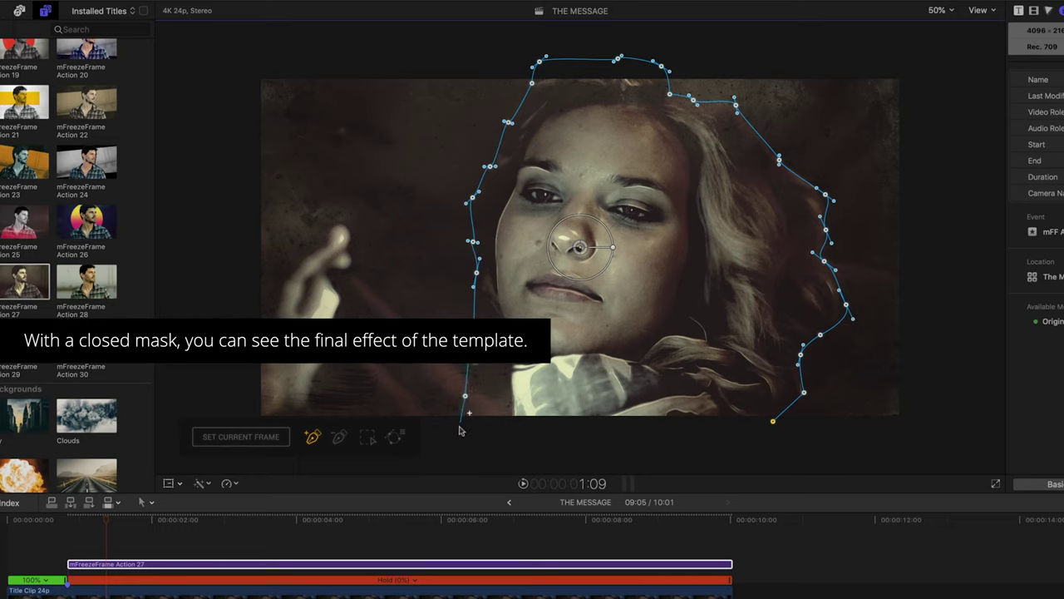
left_click(459, 429)
left_click(773, 422)
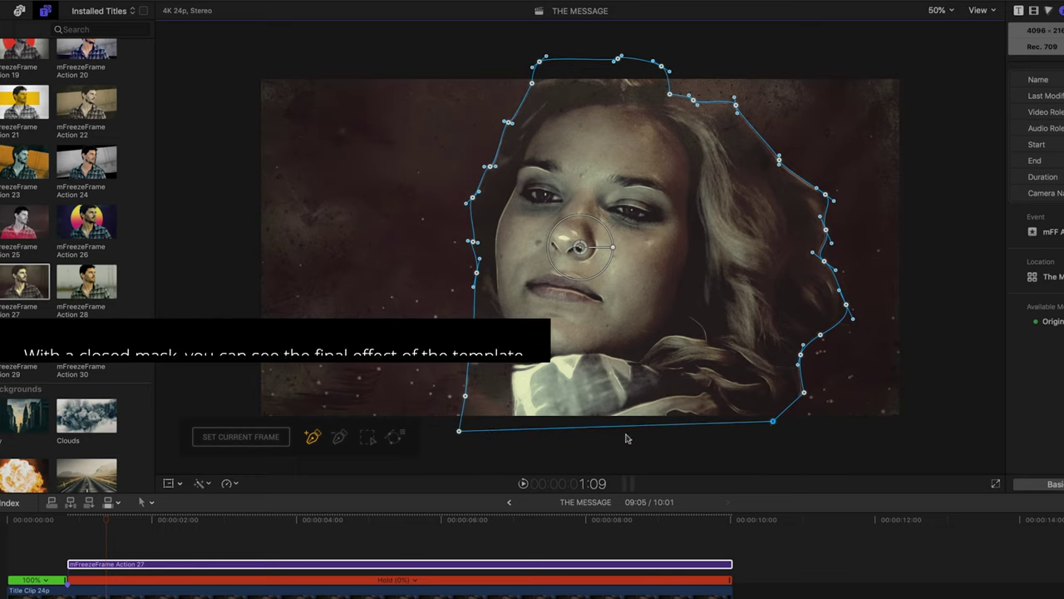
Save the mask shape as 'face 1' and reselect the title in the timeline.
left_click(395, 434)
left_click(577, 264)
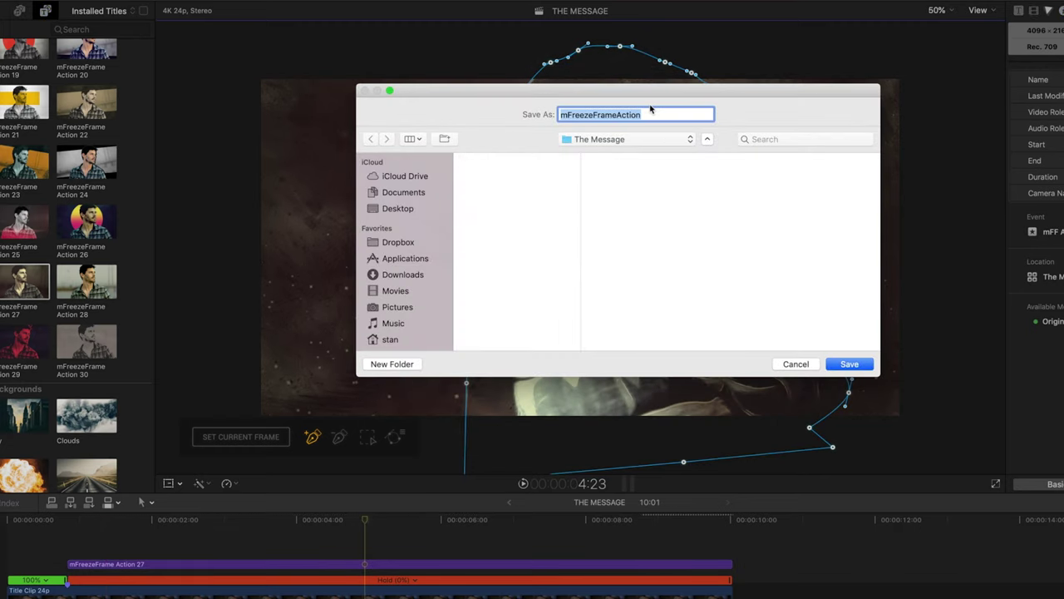
type("face 1")
key("Return")
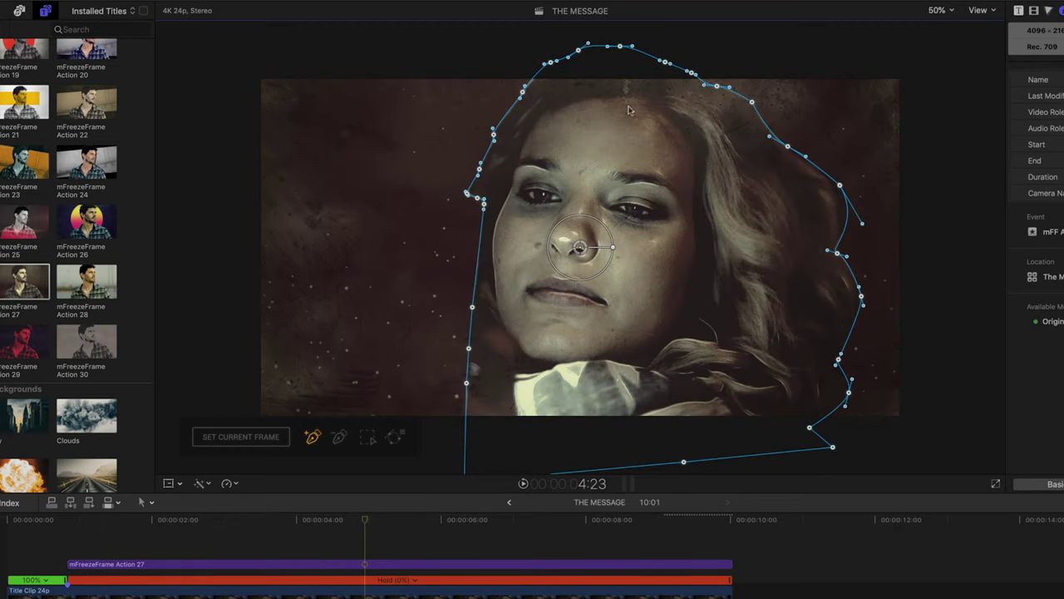
left_click(166, 559)
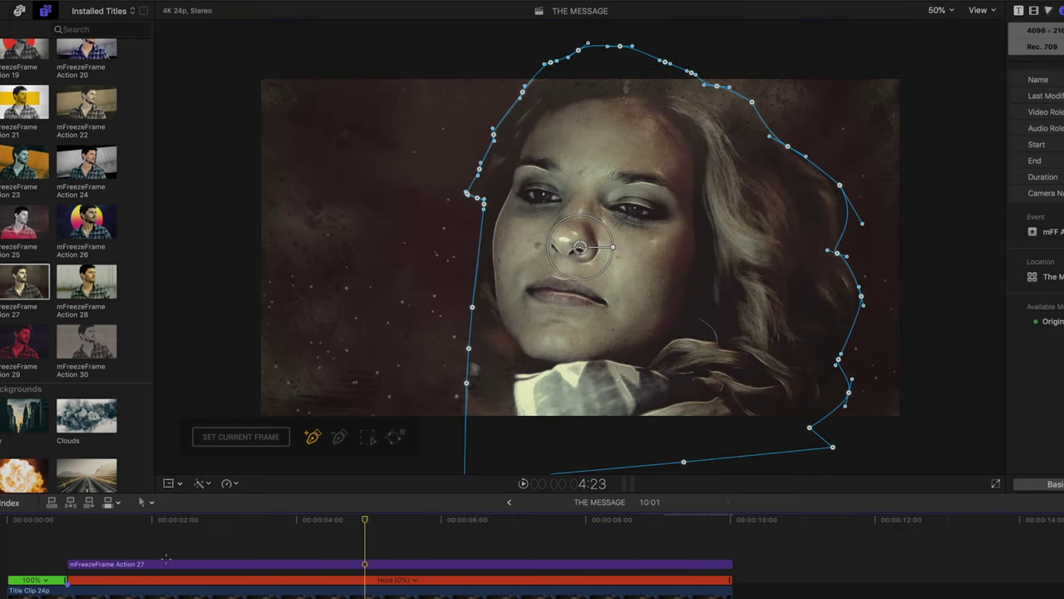
left_click(167, 563)
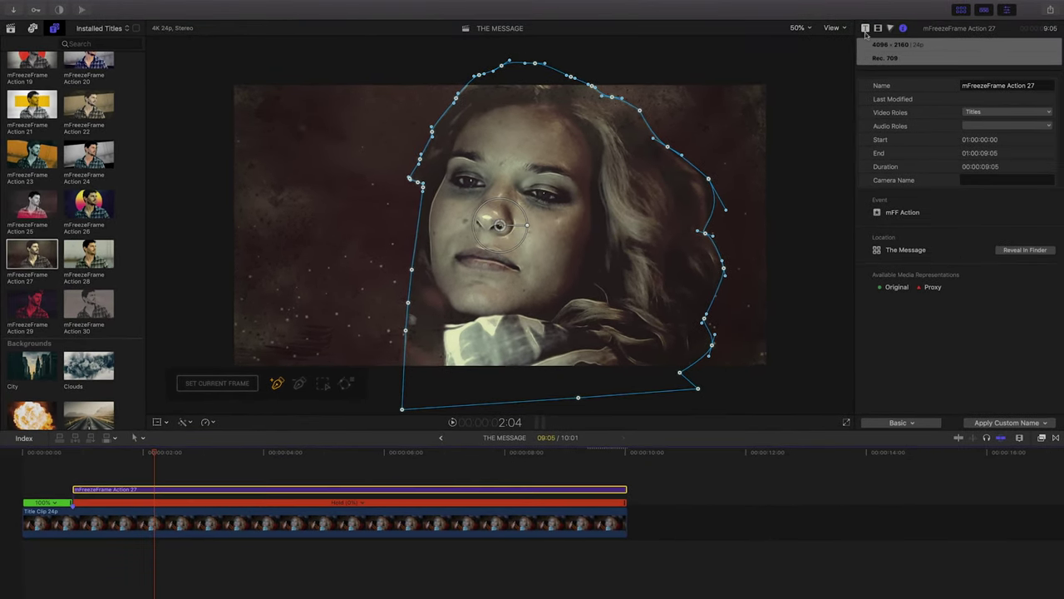
Turn off Wriggle Position and set Mask Animation Scale to 110% and Rotation Rate to 0.
left_click(865, 30)
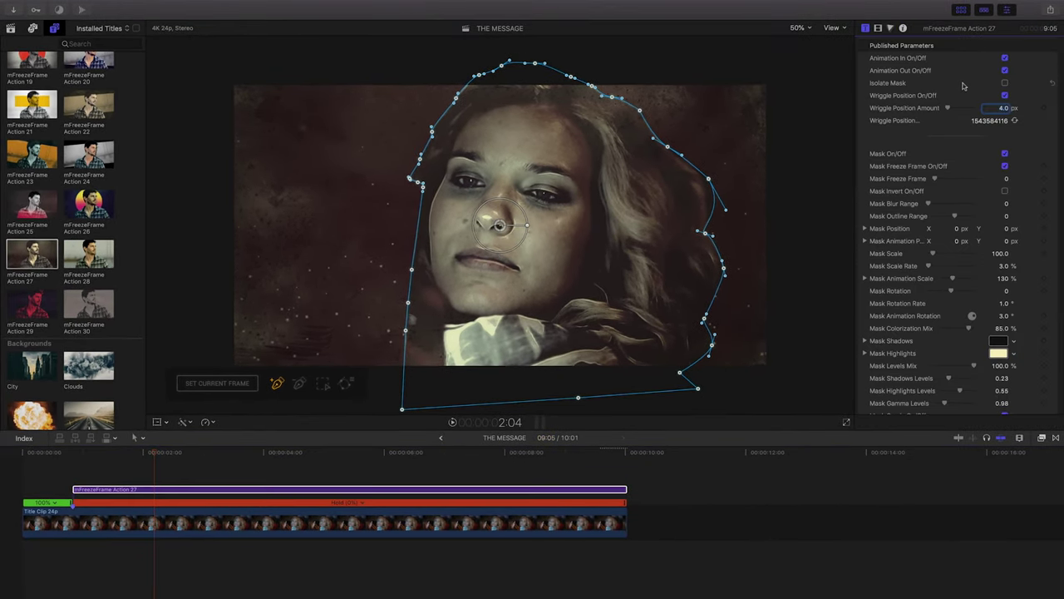
left_click(1006, 96)
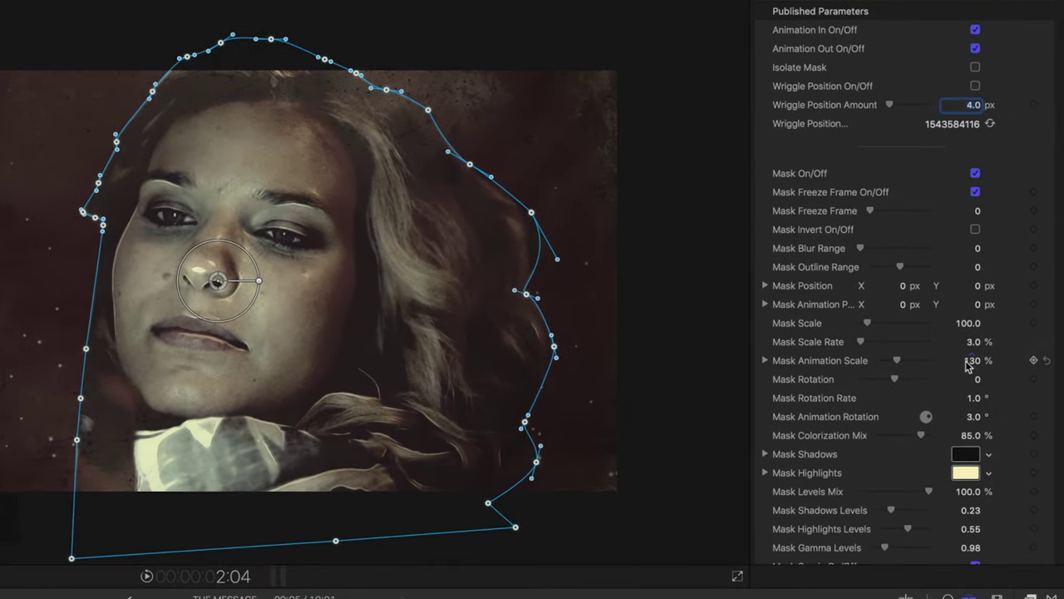
left_click(972, 363)
type("11")
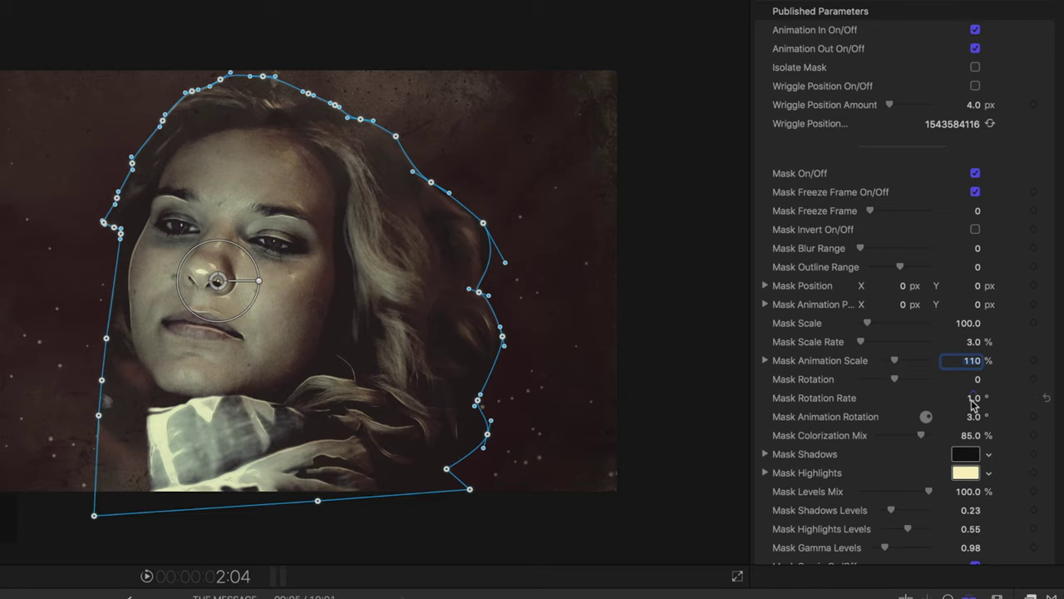
left_click(972, 397)
type("0")
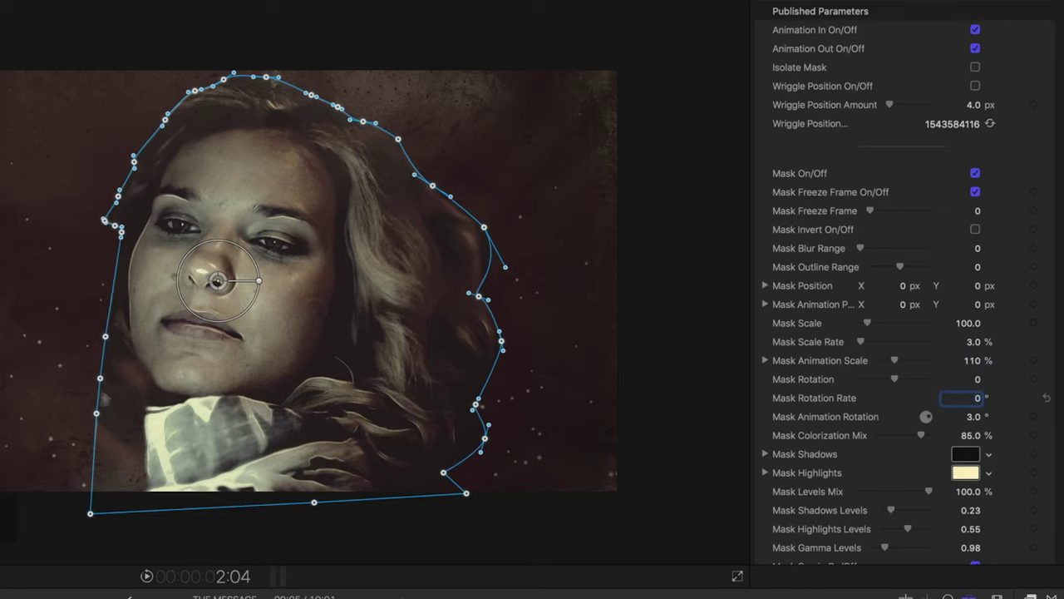
Set Mask Colorization Mix to 68% and Mask Comic Mix to about 6%.
scroll(879, 399, "down", 5)
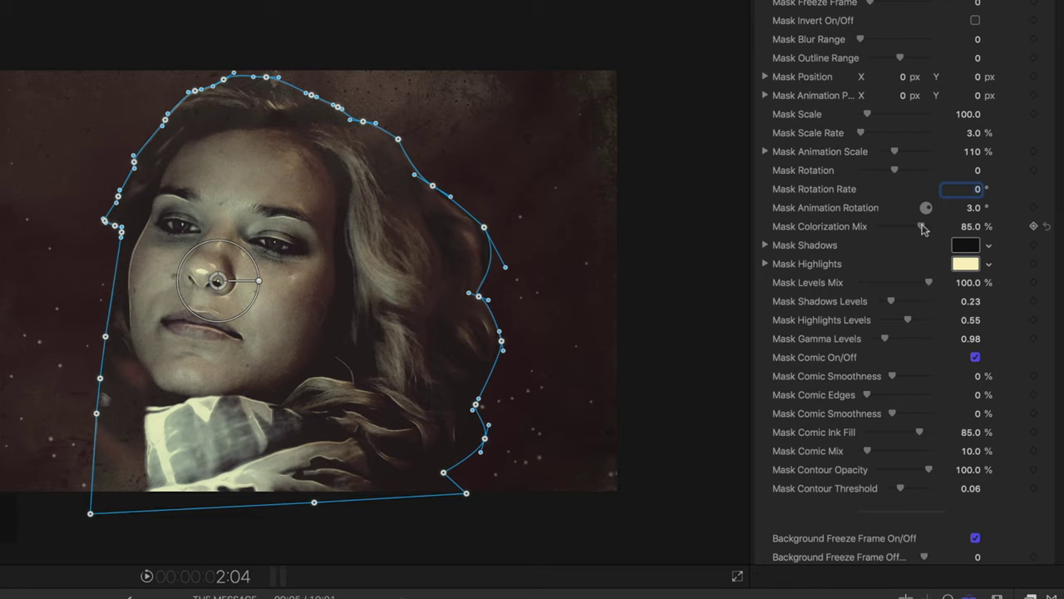
left_click(974, 227)
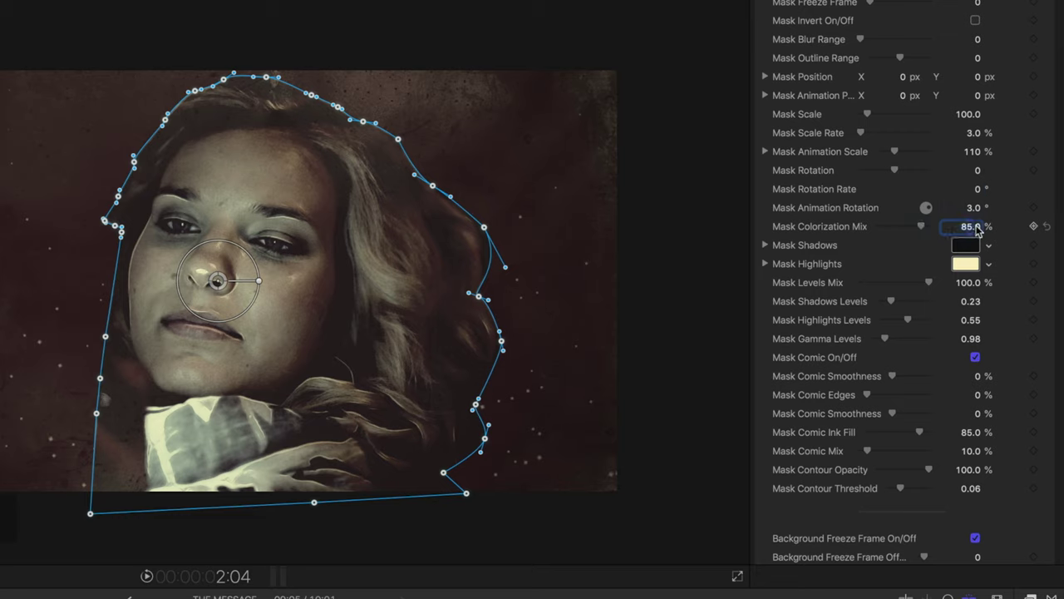
type("68")
key("Return")
left_click_drag(867, 454, 863, 453)
left_click(964, 451)
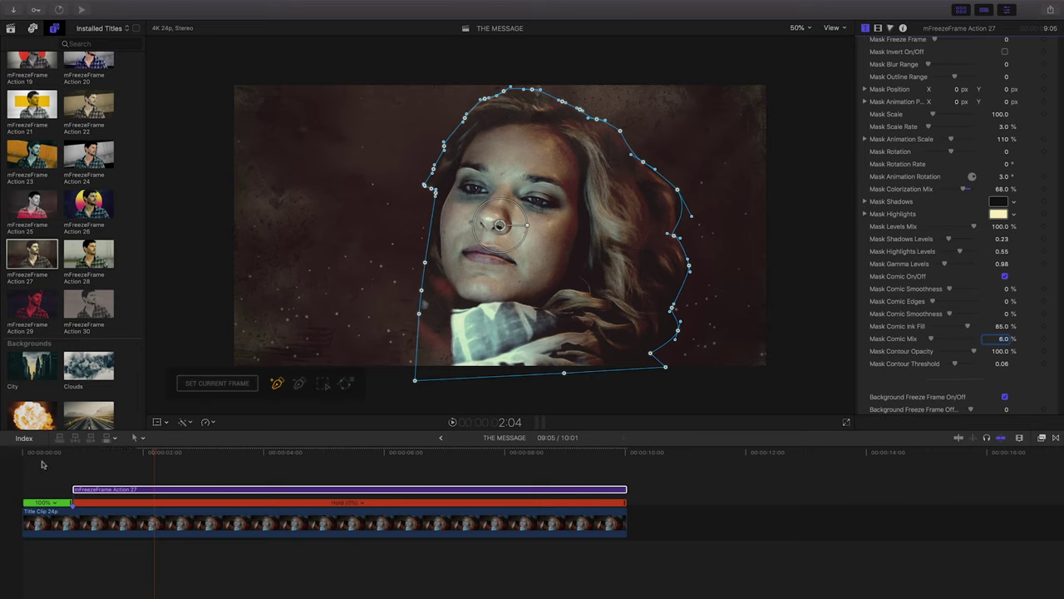
left_click(57, 523)
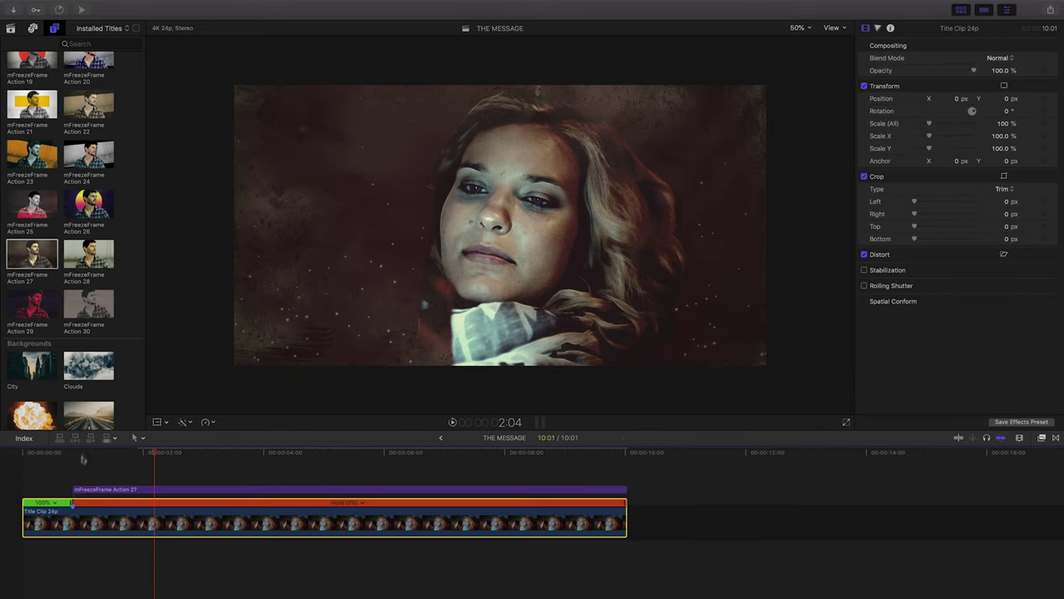
Duplicate the clip and its title so the copies follow right after the originals.
left_click_drag(52, 472, 100, 508)
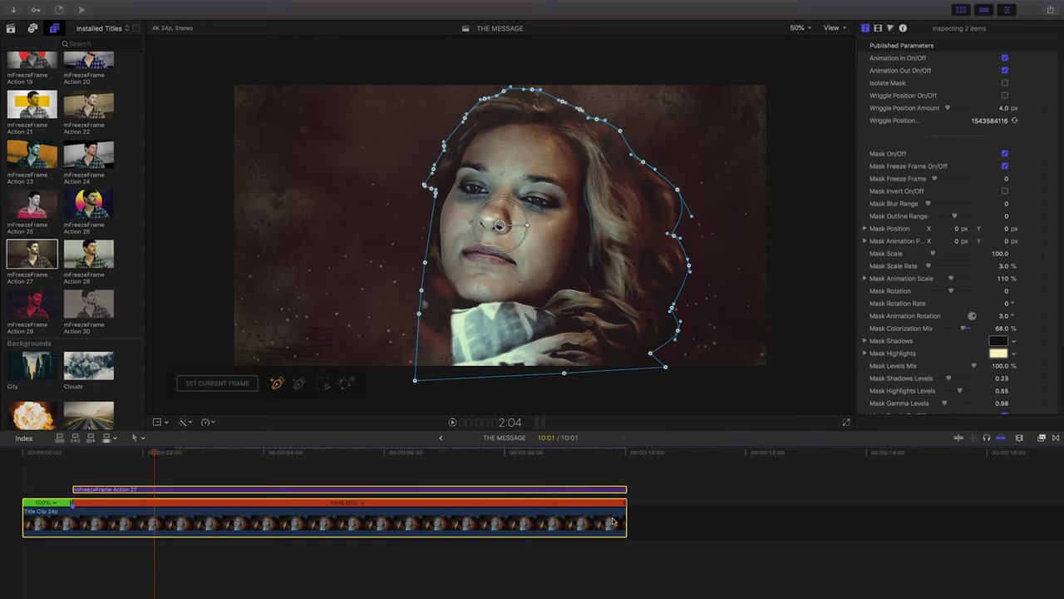
left_click_drag(609, 522, 794, 515)
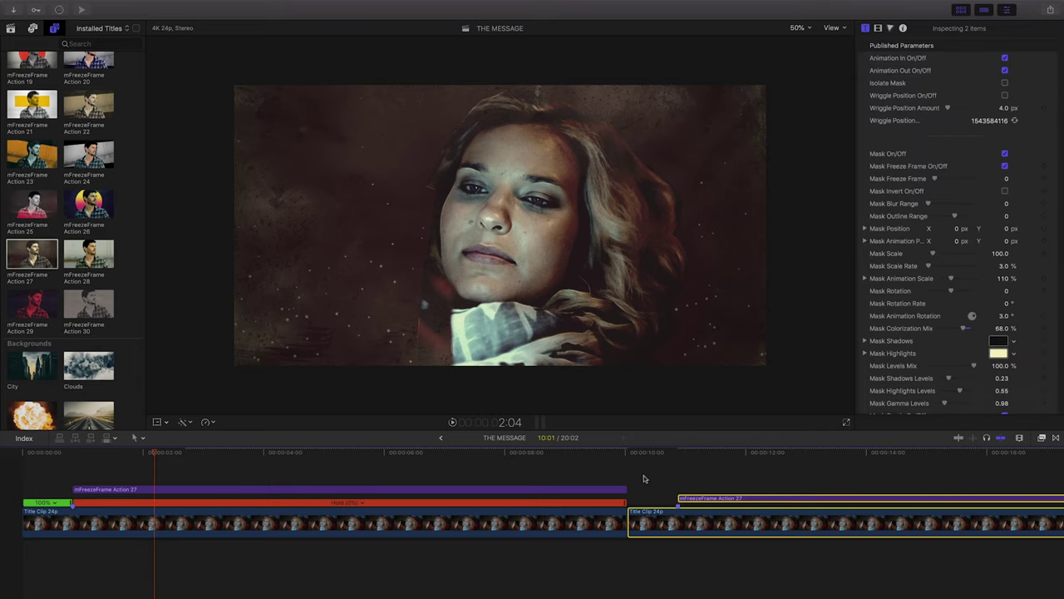
left_click(559, 522)
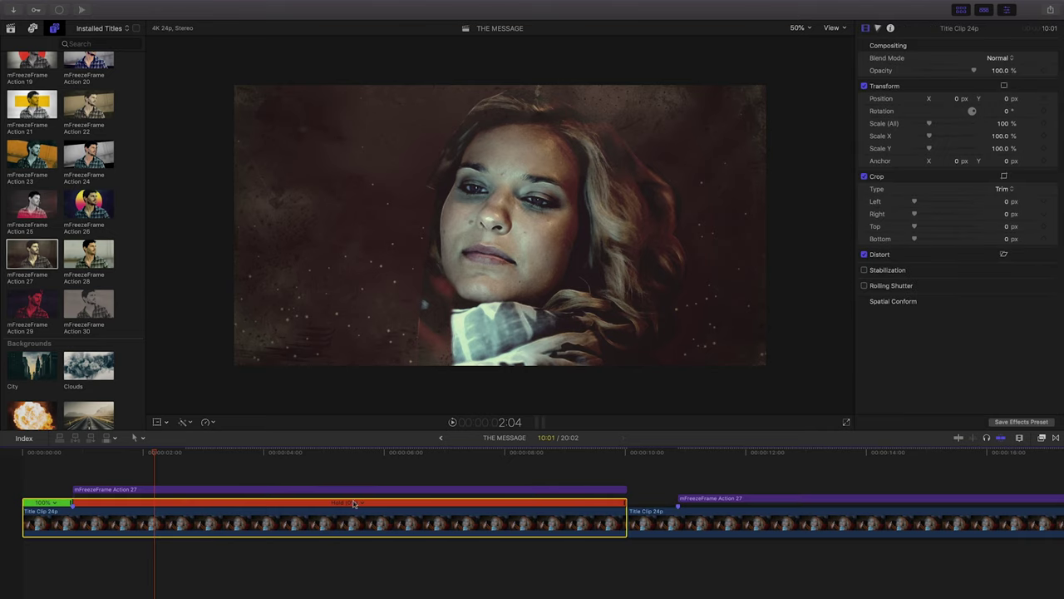
left_click(658, 522)
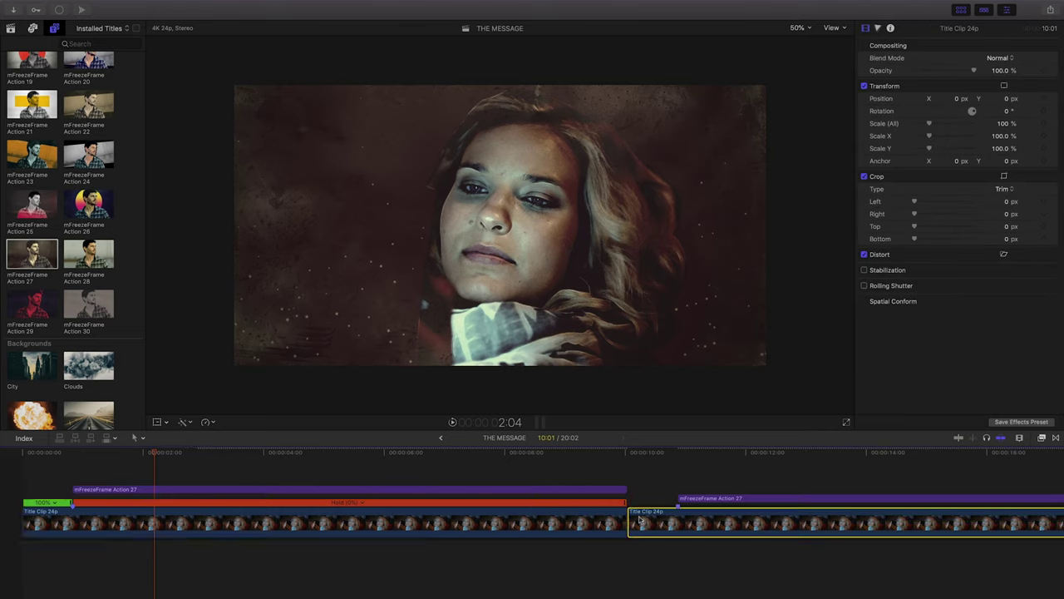
Hide the retiming bars on both title clips and select the first clip with its title.
key("super+r")
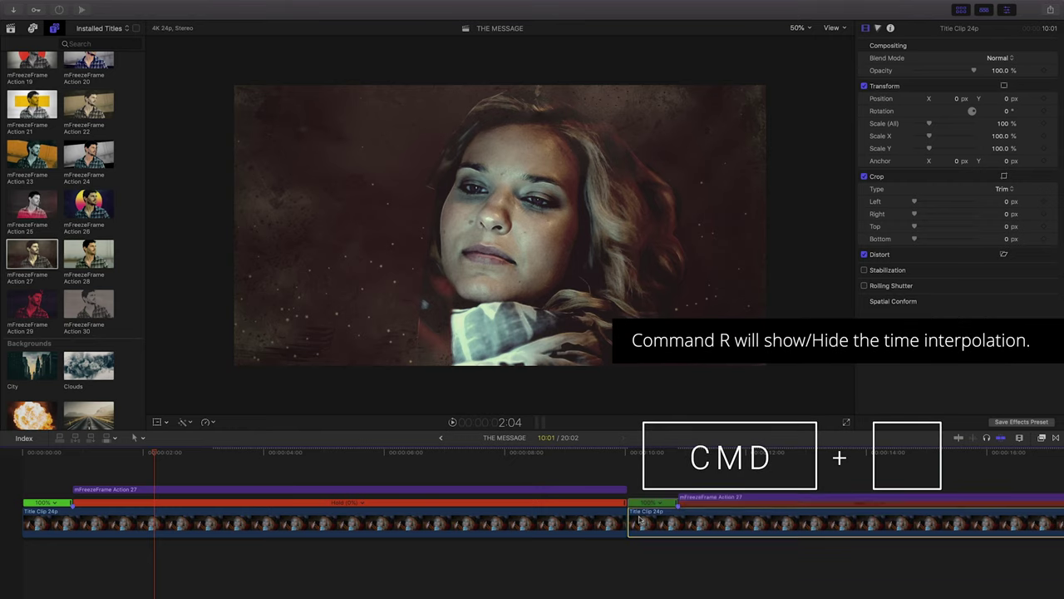
key("super+r")
left_click(584, 522)
key("super+r")
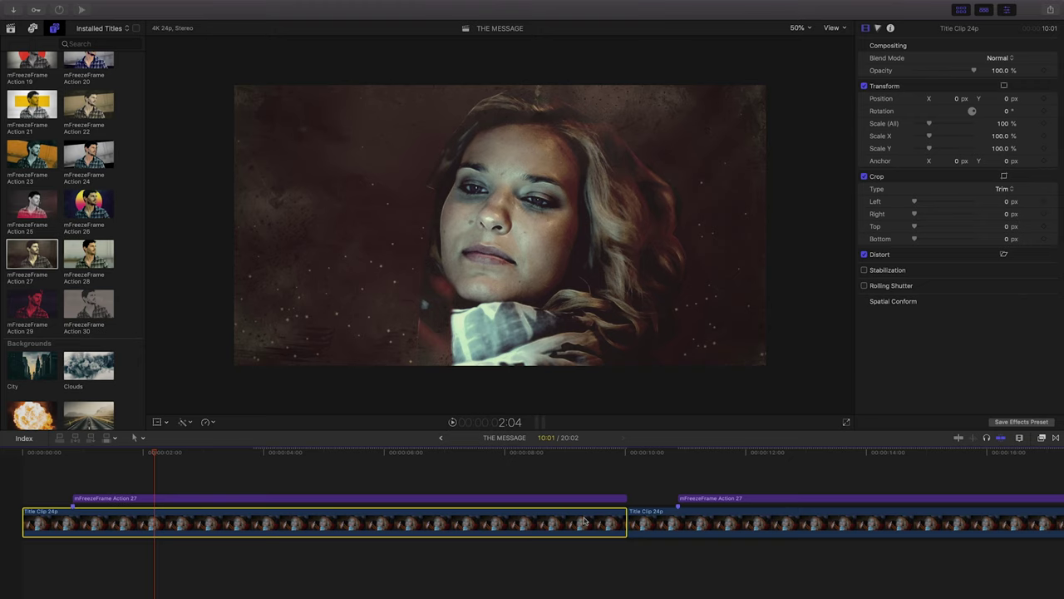
left_click_drag(38, 468, 119, 539)
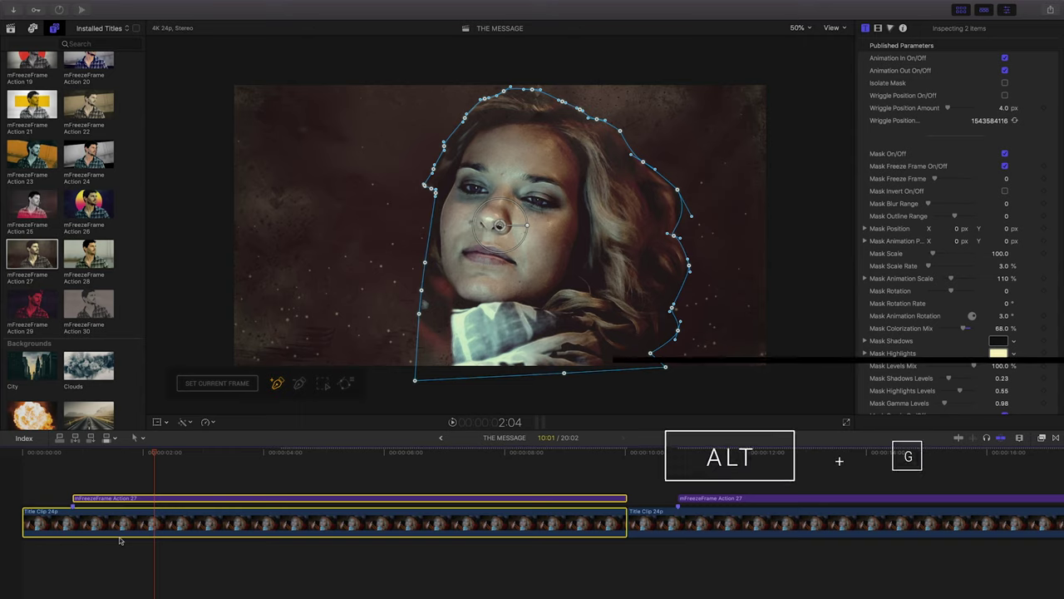
Combine the first clip and its title into a compound clip named Layer.
key("alt+g")
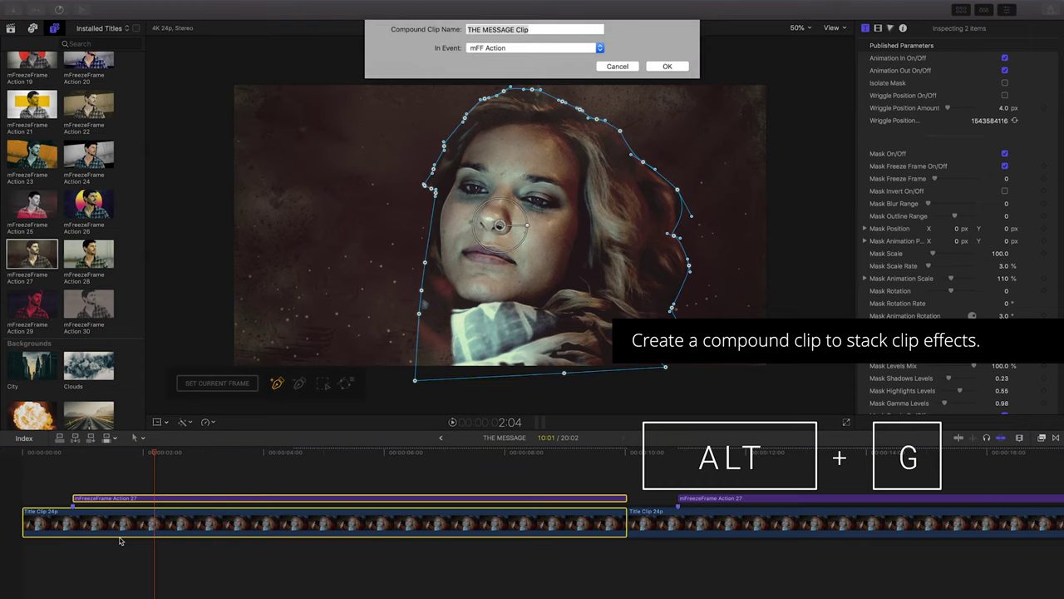
type("Layer 1")
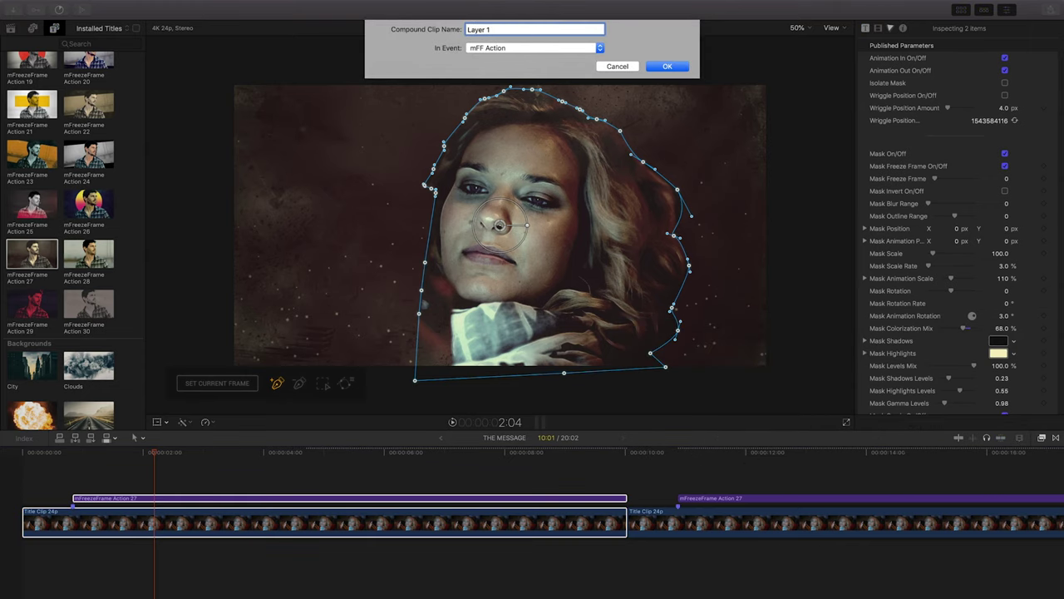
key("Return")
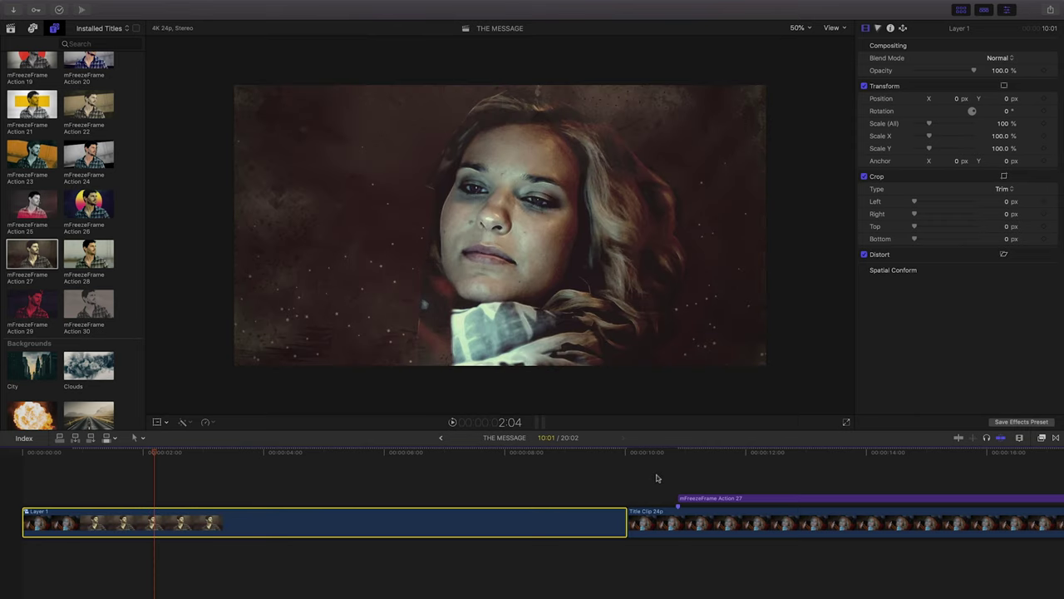
Combine the second clip and its title into a compound clip named Layer 2.
left_click(661, 522)
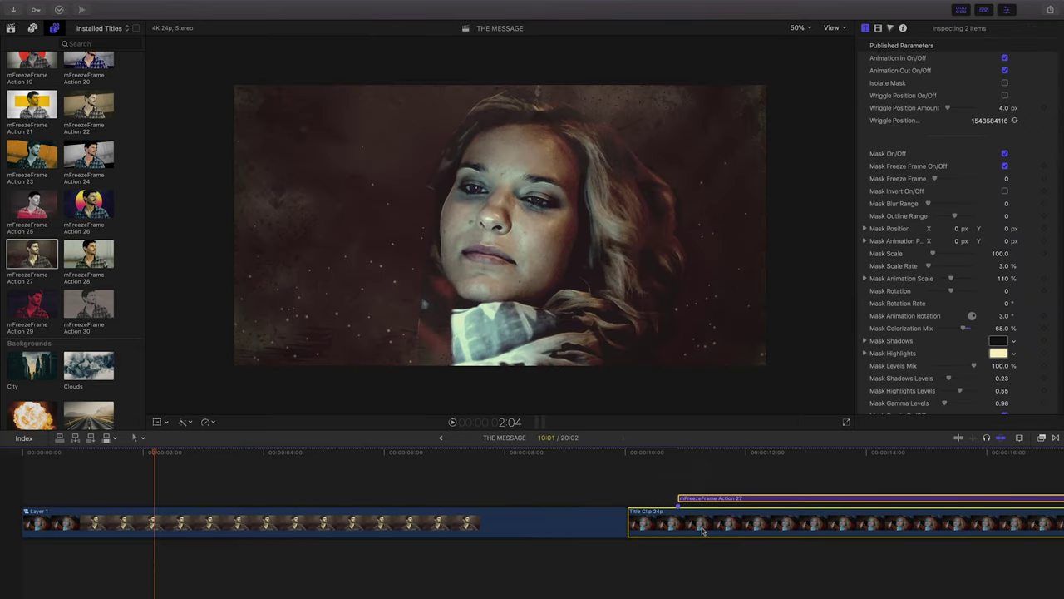
key("alt+g")
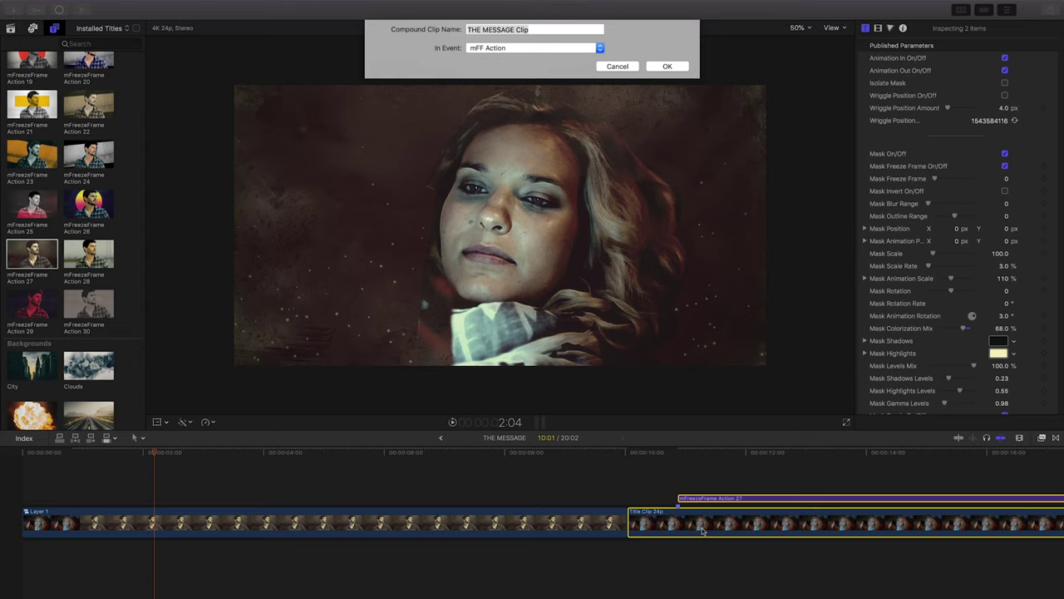
type("Layer 2")
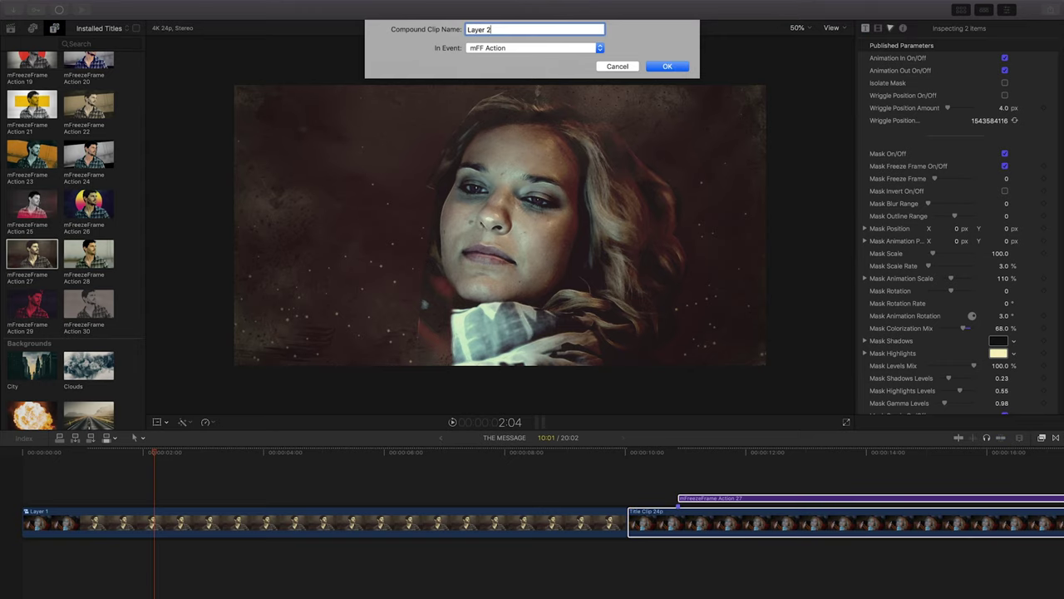
key("Return")
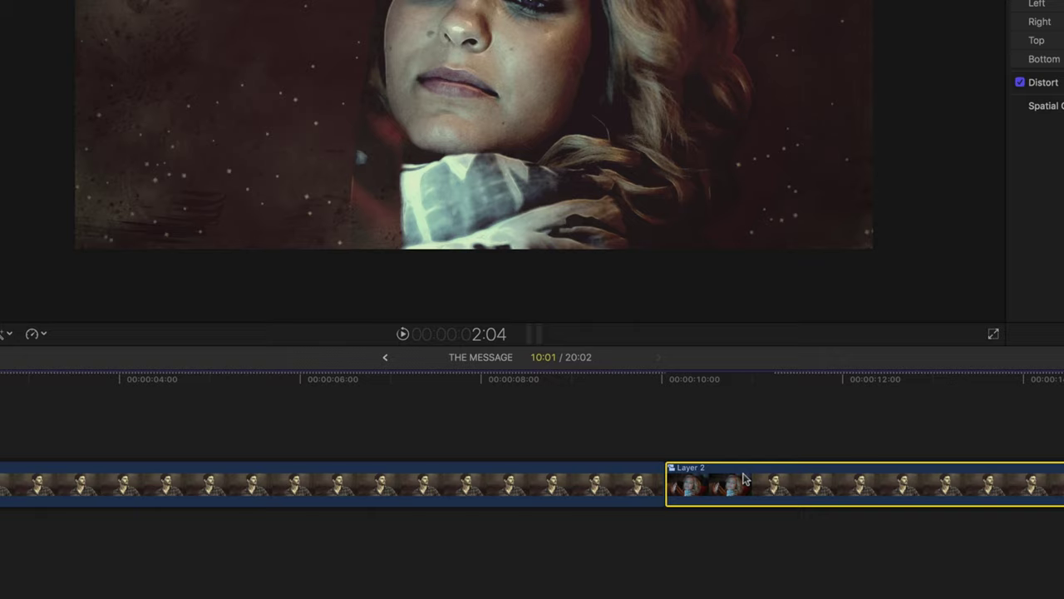
Place Layer 2 above Layer 1 at the timeline start, preview the stack, and open Layer 2.
left_click_drag(745, 479, 166, 391)
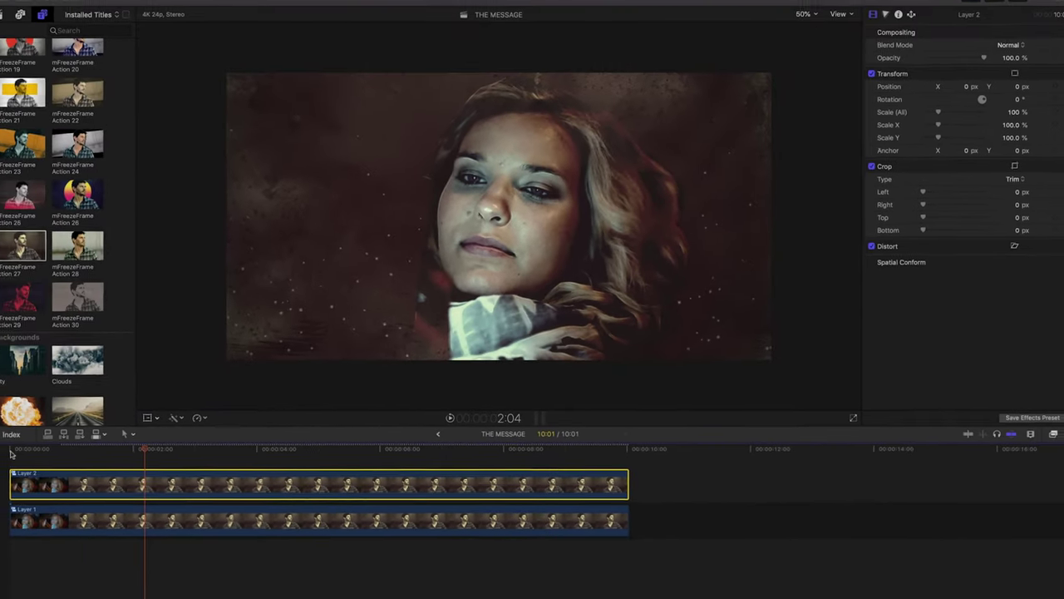
left_click(24, 456)
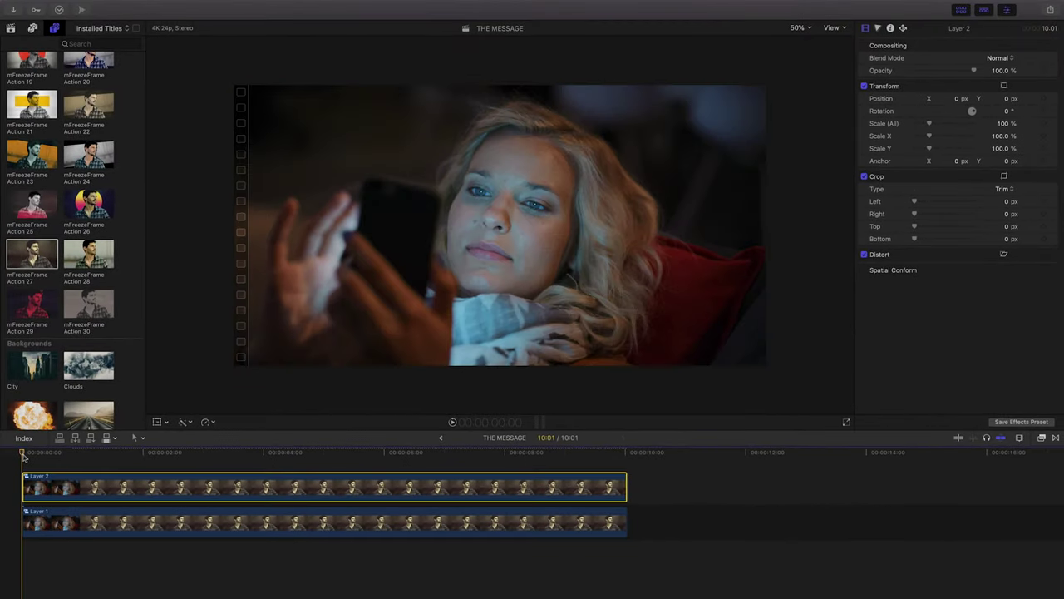
key("space")
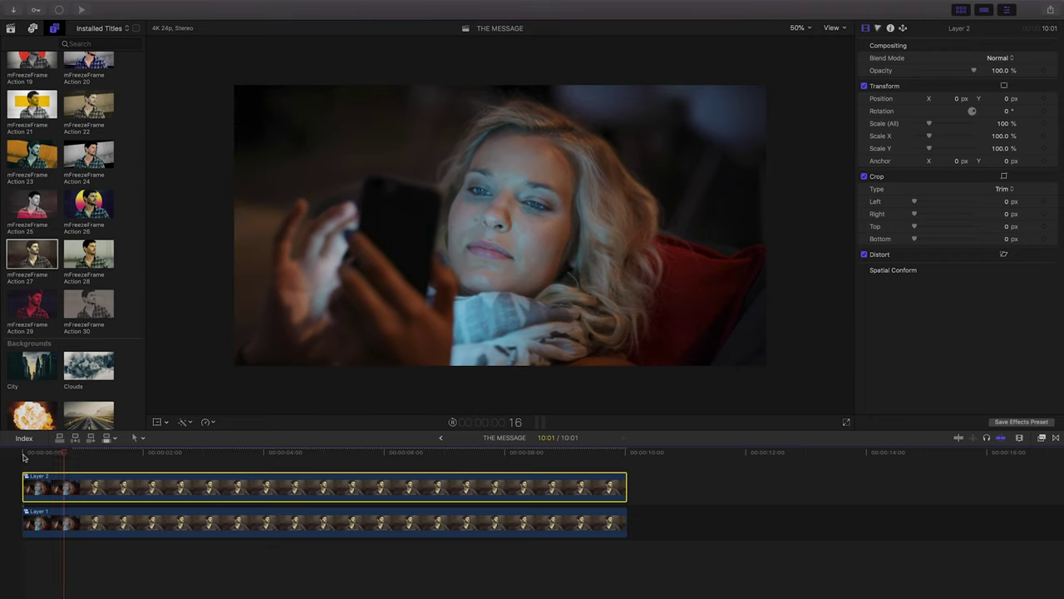
key("space")
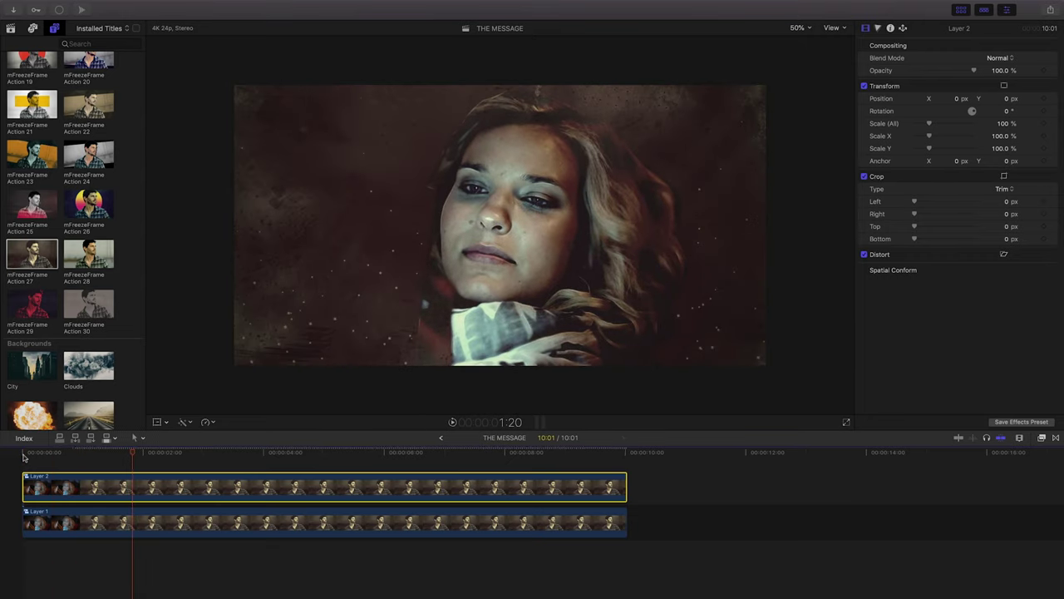
double_click(54, 489)
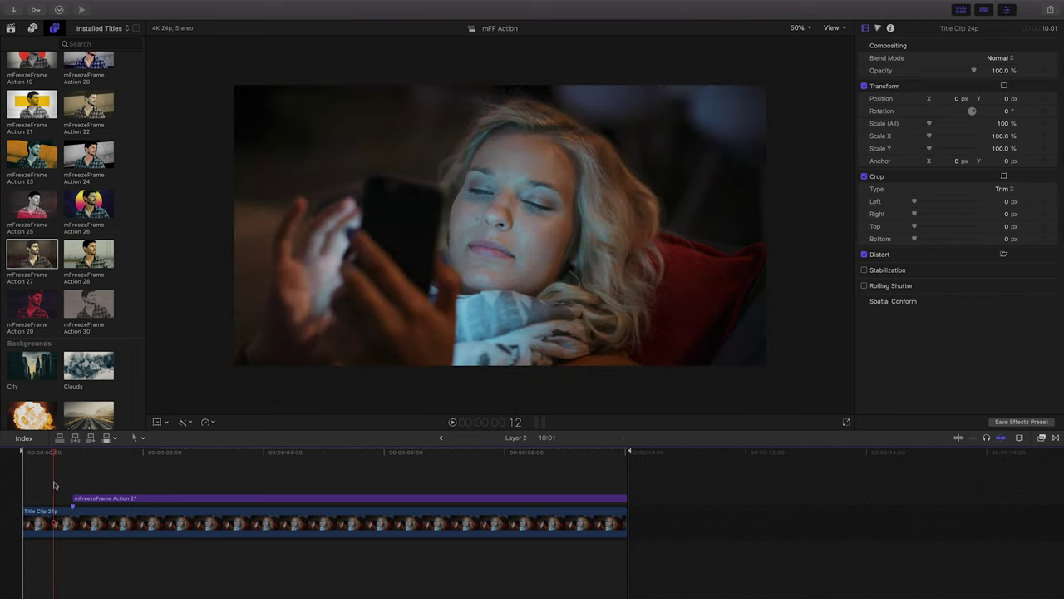
Clear the mask path on the mFreezeFrame Action 27 title and lower Mask Shadows Levels to 0.
key("space")
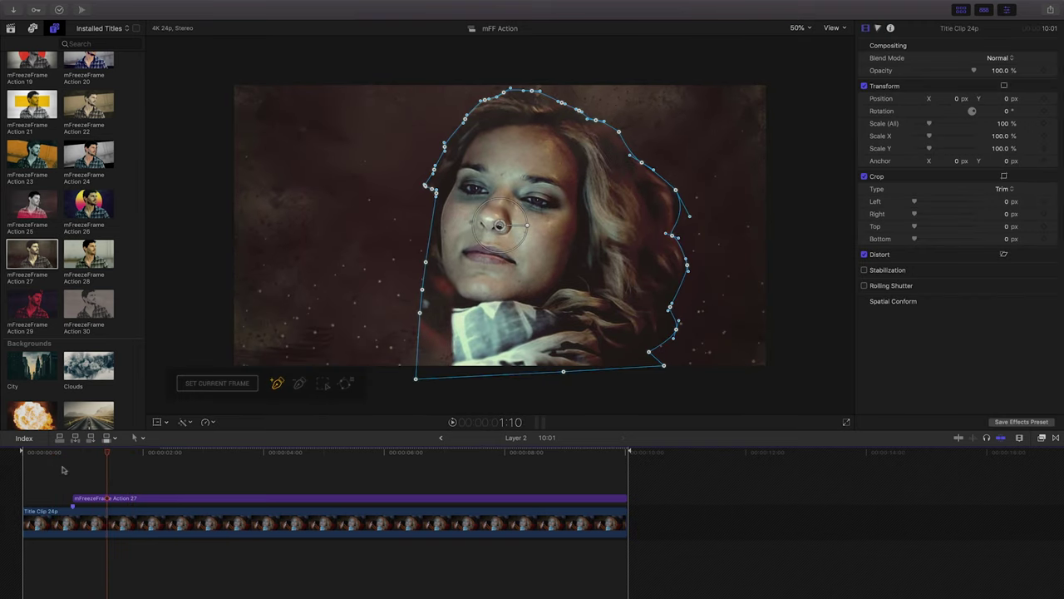
left_click(82, 497)
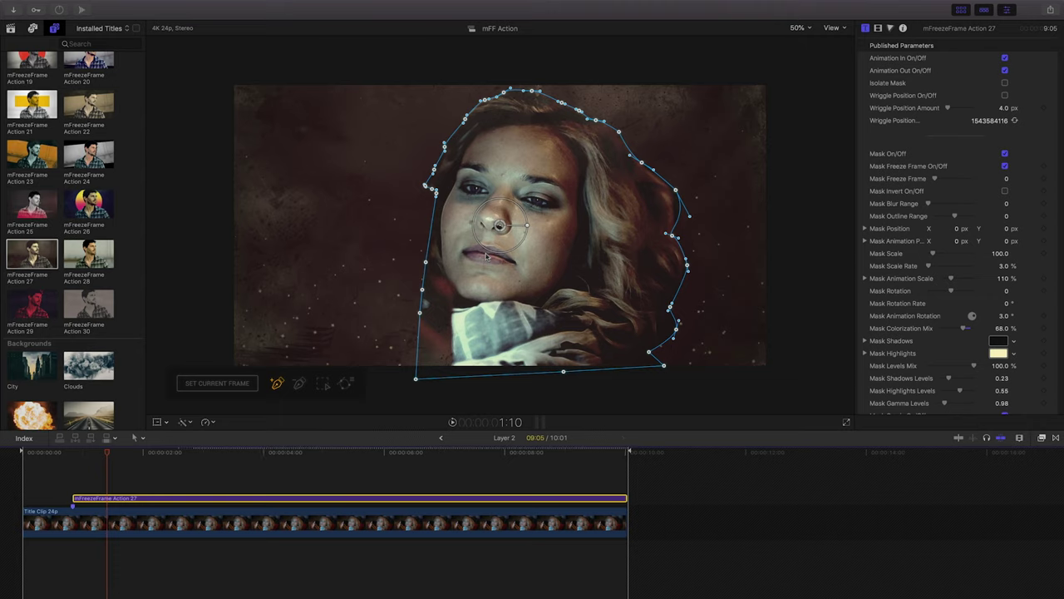
left_click(344, 383)
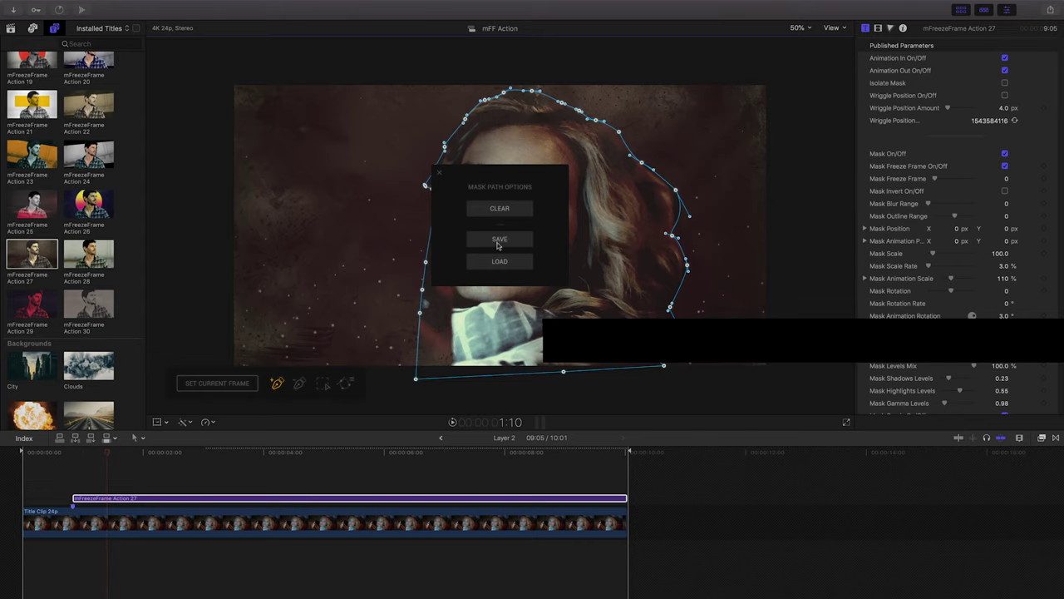
left_click(515, 211)
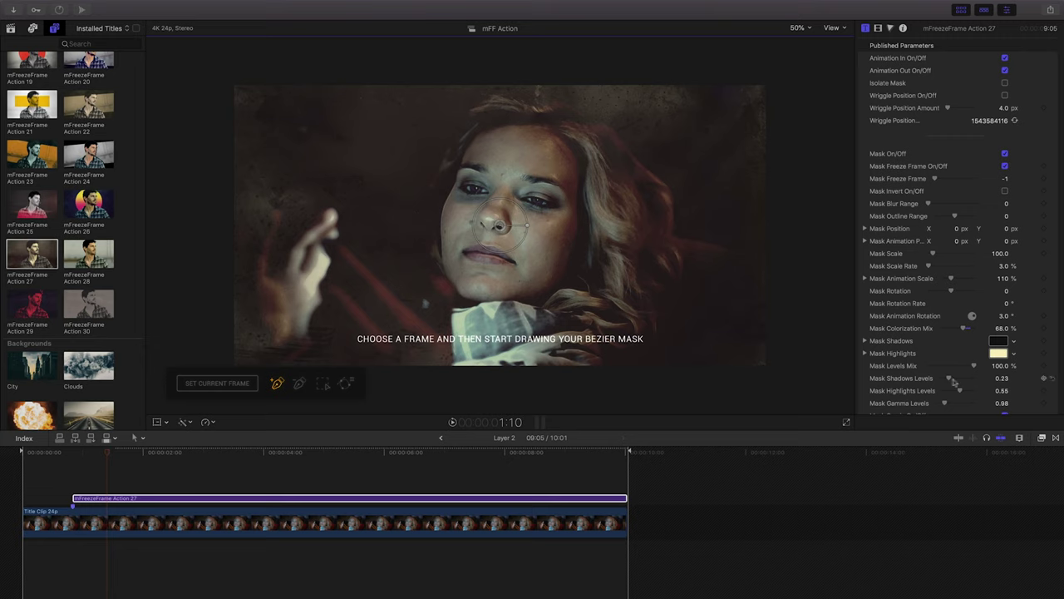
left_click_drag(949, 379, 939, 384)
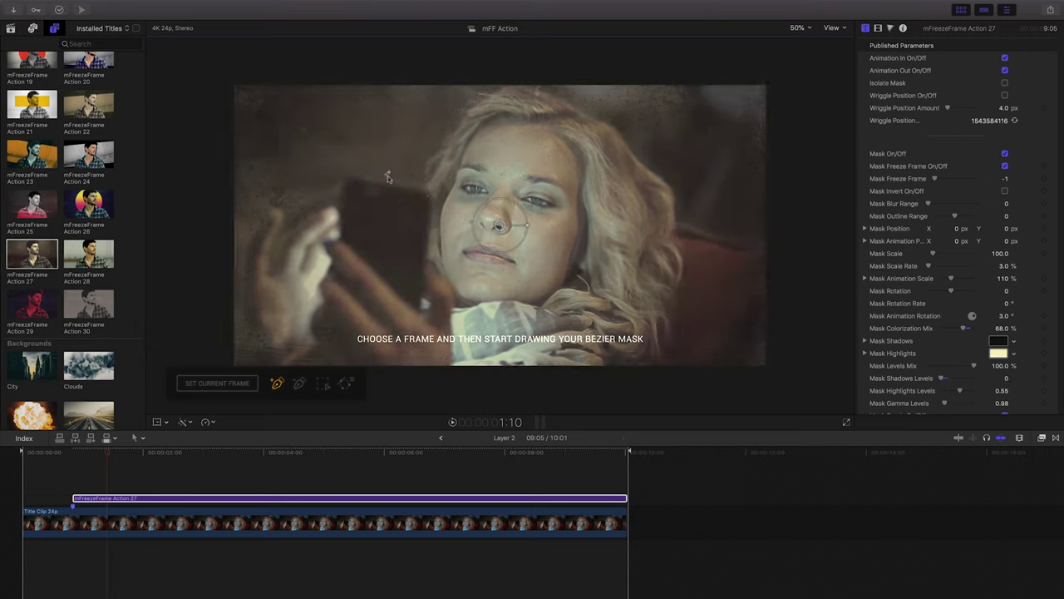
Scrub back and set an earlier frame as the freeze frame for masking.
left_click_drag(109, 454, 73, 453)
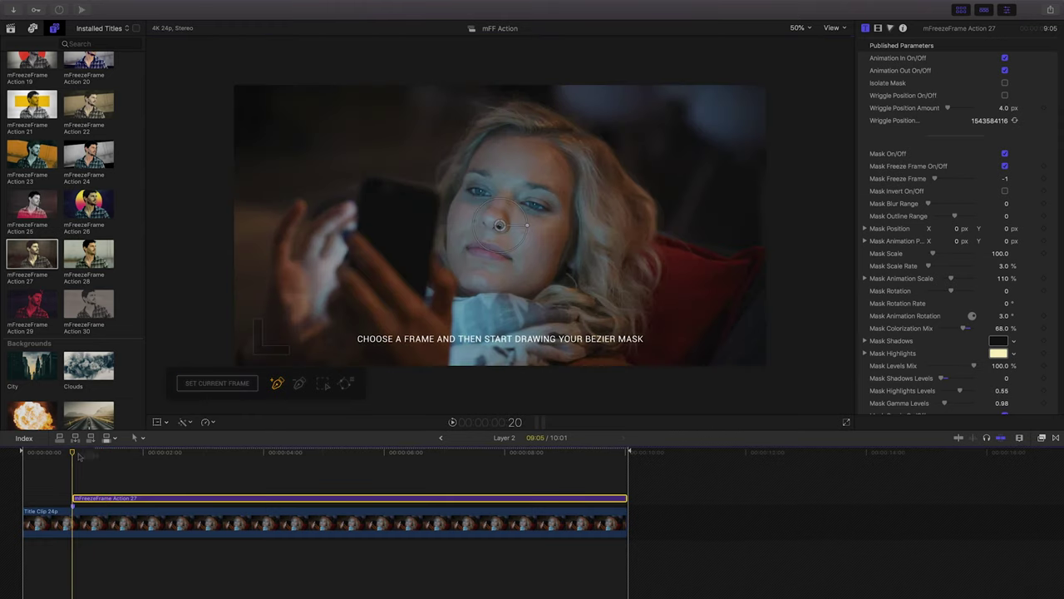
left_click(216, 382)
mouse_move(74, 454)
left_mouse_down()
mouse_move(106, 460)
mouse_move(94, 456)
left_mouse_up()
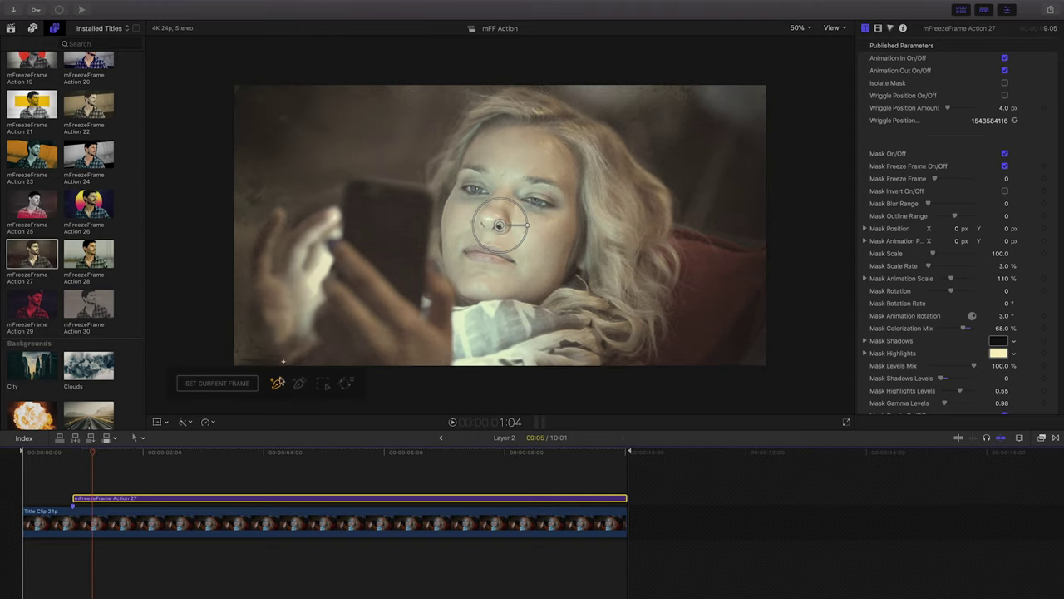
Place mask points from the bottom edge up the hand, across the phone's top, to the thumb.
left_click(451, 366)
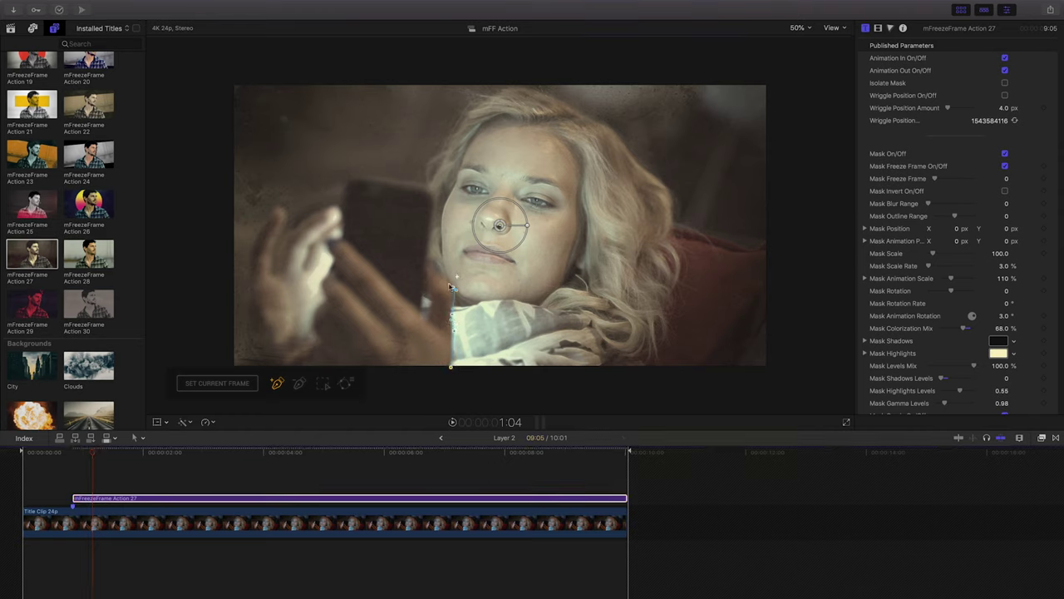
left_click(427, 257)
left_click(433, 201)
left_click(414, 181)
left_click(387, 179)
left_click(354, 175)
left_click(339, 201)
Shape the mask curves around the thumb, phone and hand edge, then play back to check.
left_click_drag(339, 214, 339, 236)
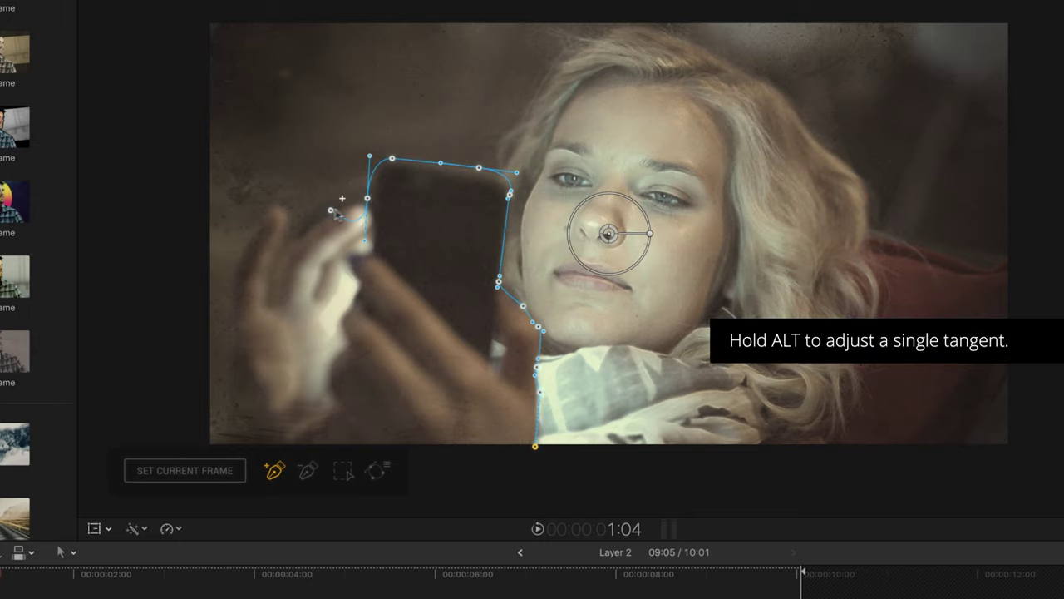
left_click_drag(331, 214, 364, 243)
left_click_drag(366, 241, 368, 200)
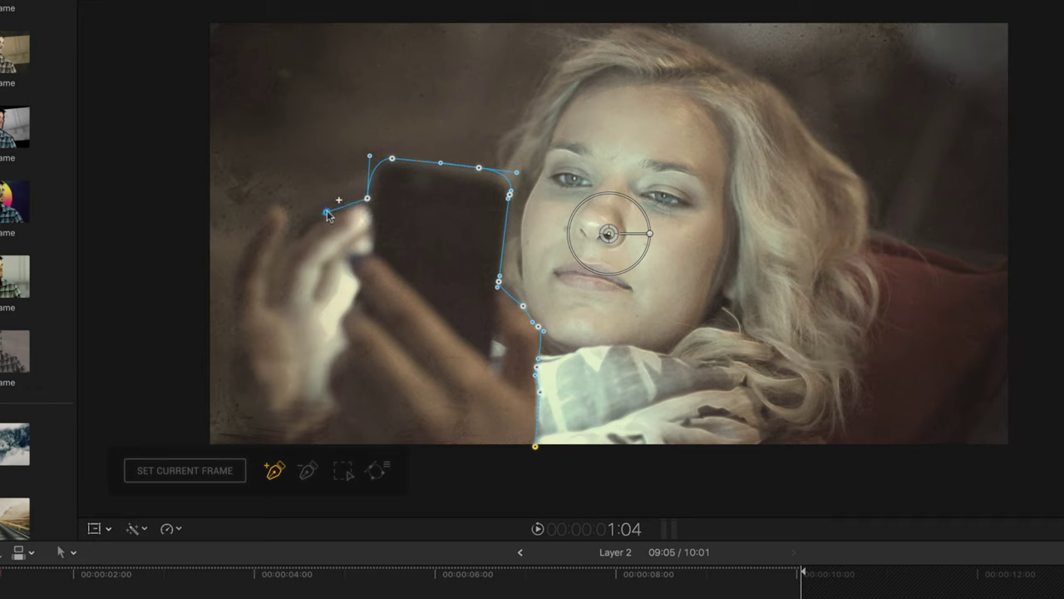
mouse_move(326, 214)
left_mouse_down()
mouse_move(278, 337)
mouse_move(273, 274)
mouse_move(287, 222)
mouse_move(268, 208)
mouse_move(250, 257)
mouse_move(243, 444)
left_mouse_up()
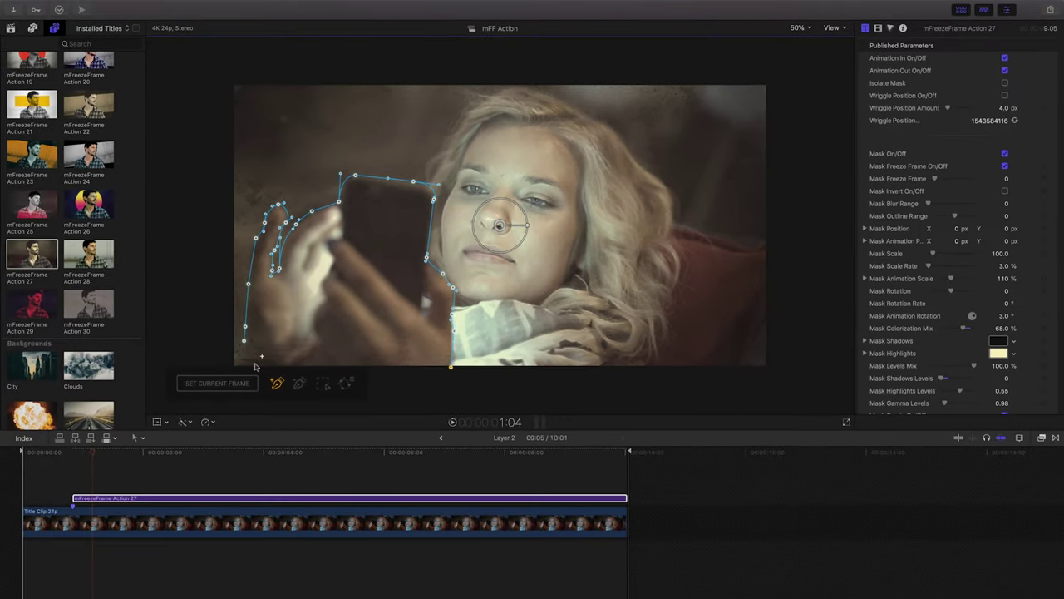
mouse_move(255, 366)
left_mouse_down()
mouse_move(356, 387)
mouse_move(450, 366)
left_mouse_up()
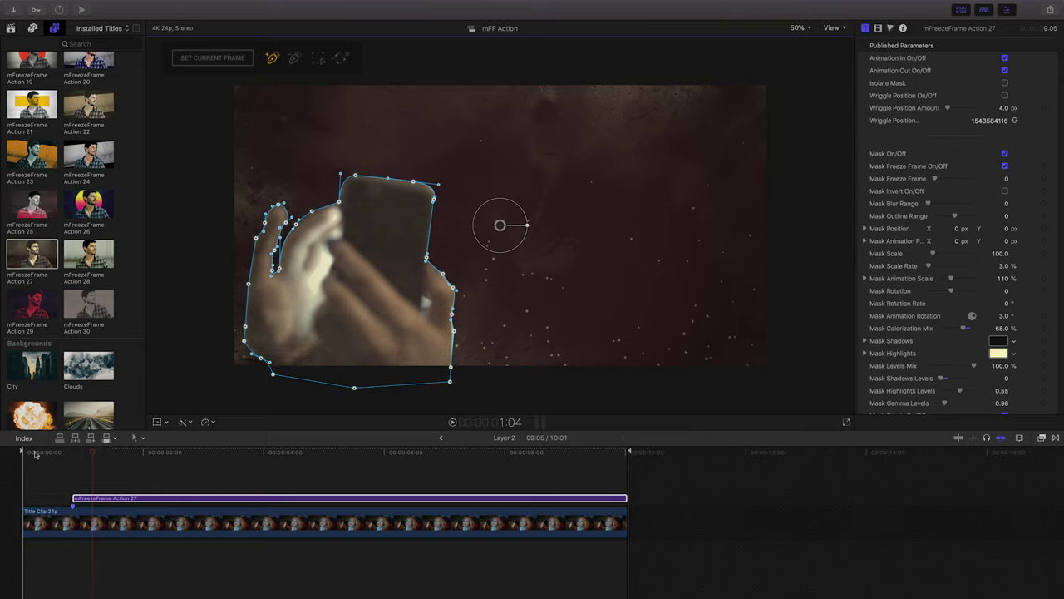
key("space")
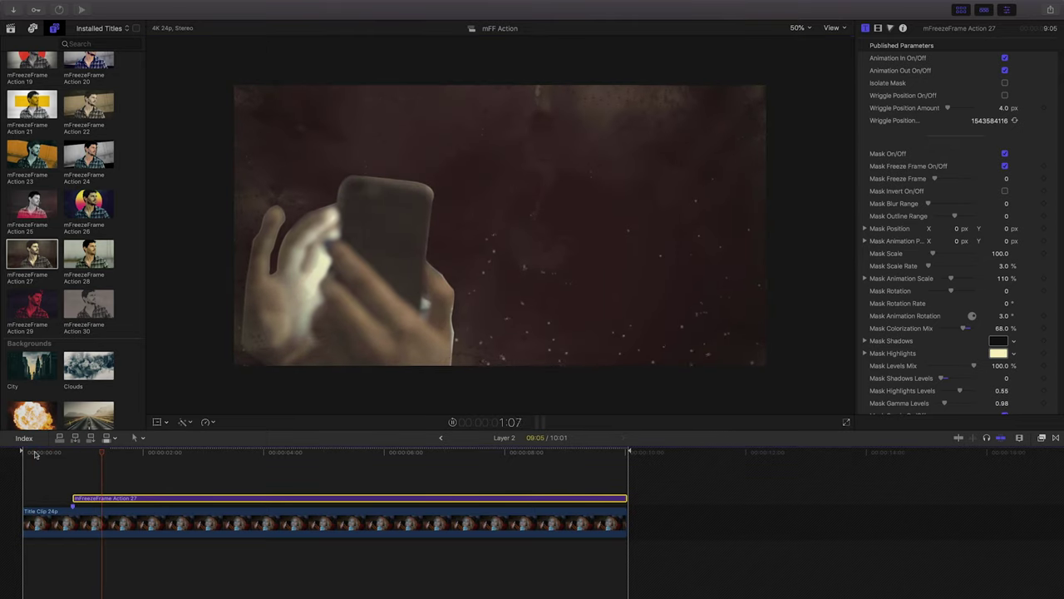
Stop playback, go back to THE MESSAGE, play the composite from the start, and select Layer 2.
key("space")
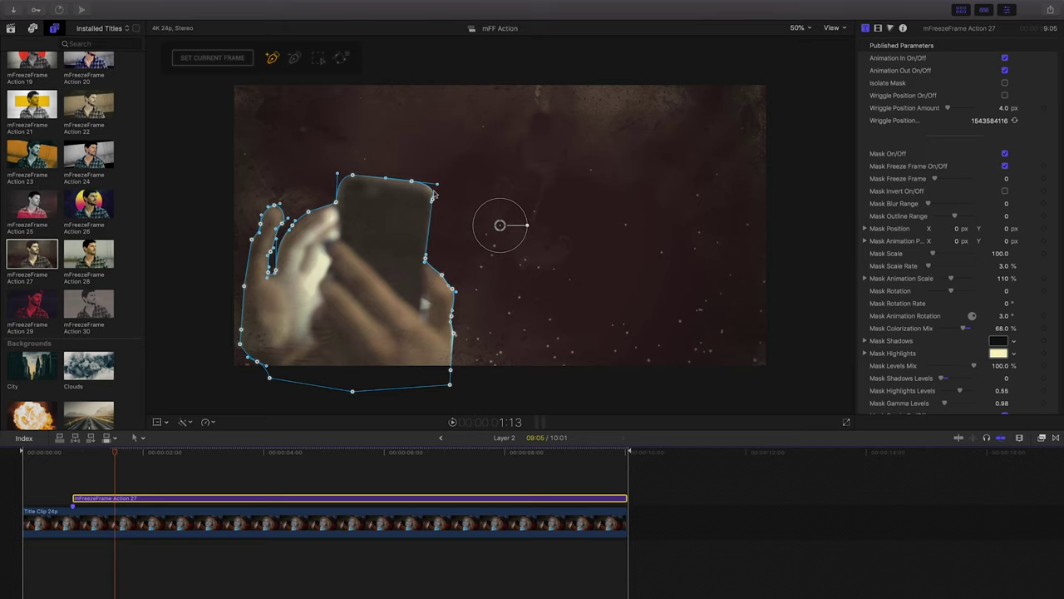
left_click(440, 438)
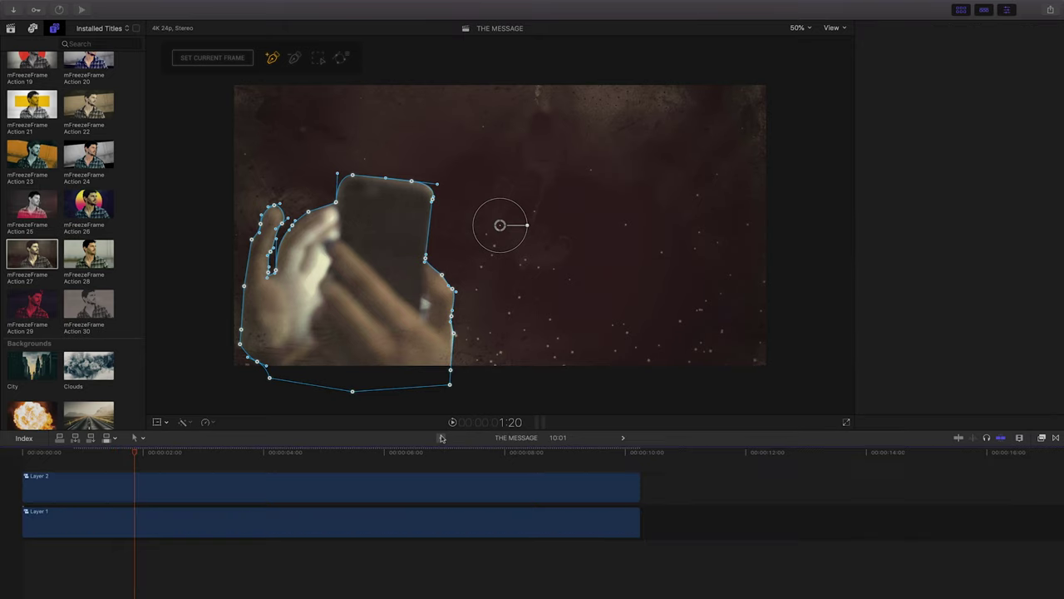
left_click(25, 453)
key("space")
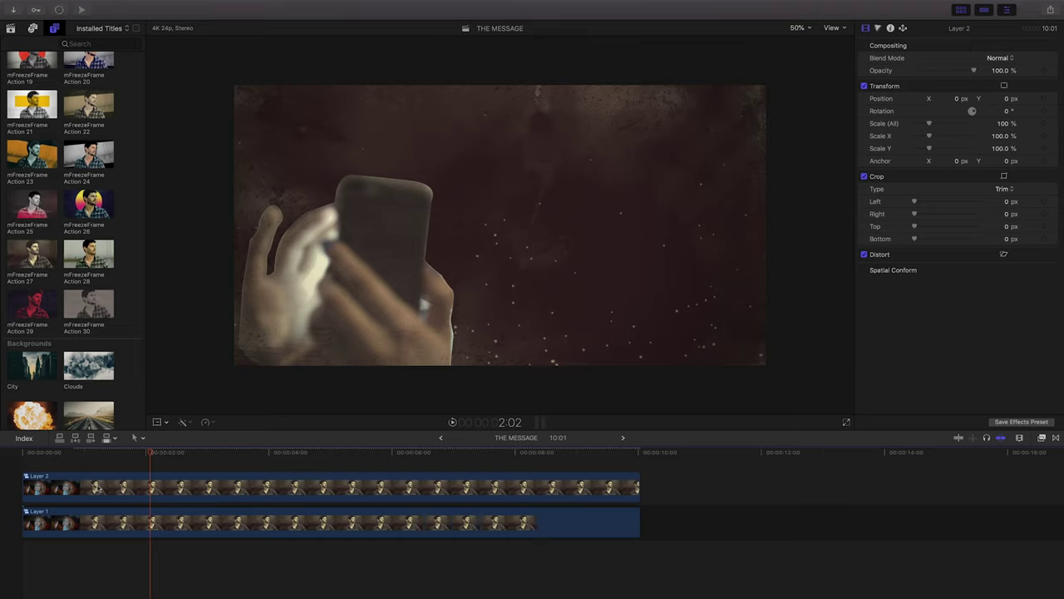
left_click(94, 489)
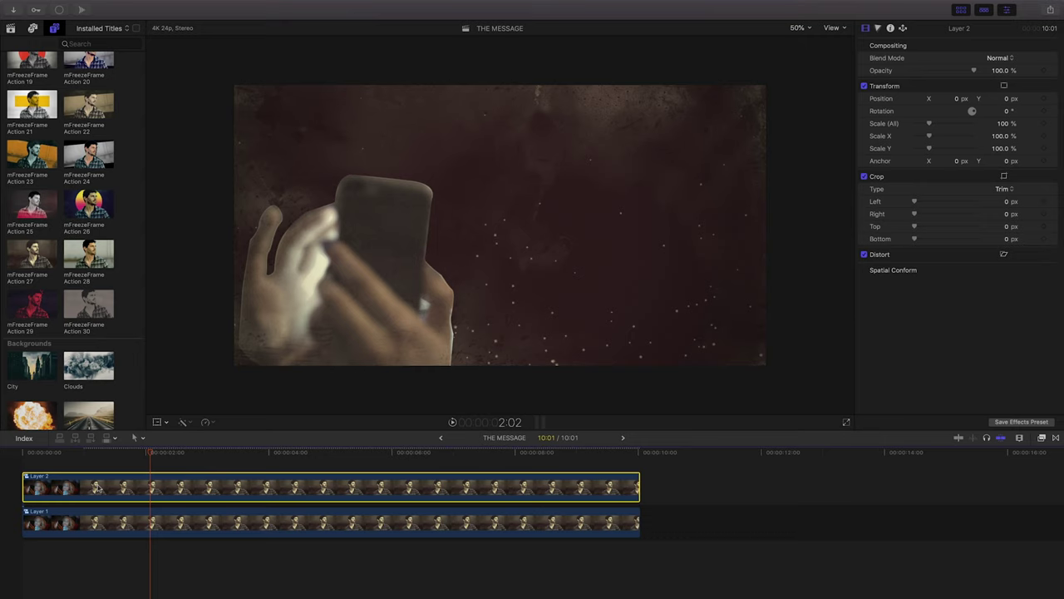
Enable Isolate Mask on Layer 2's mFreezeFrame Action 27 title, then preview it in THE MESSAGE.
double_click(94, 488)
left_click(113, 498)
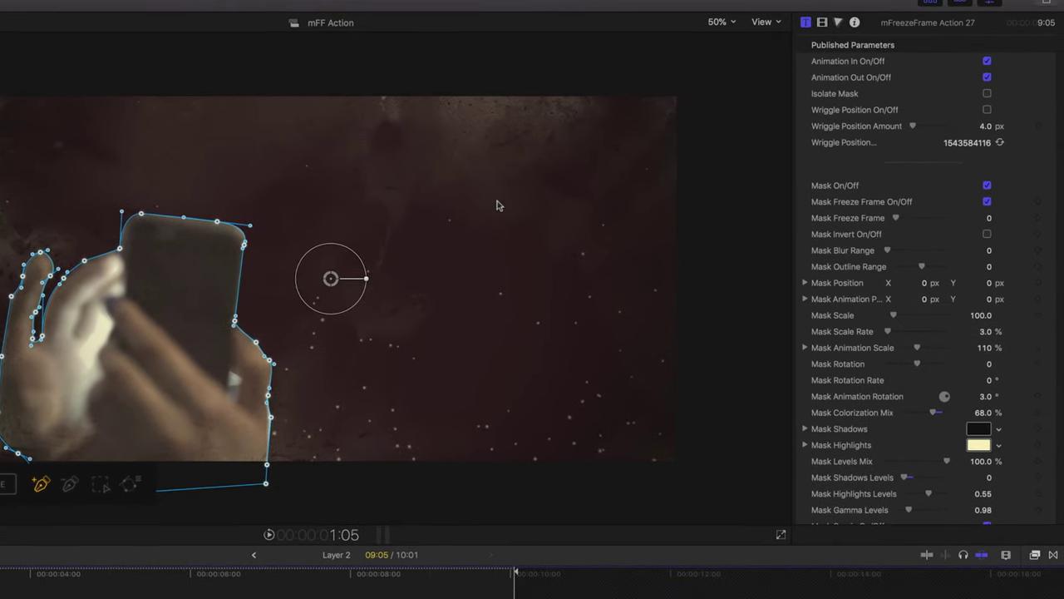
left_click(987, 96)
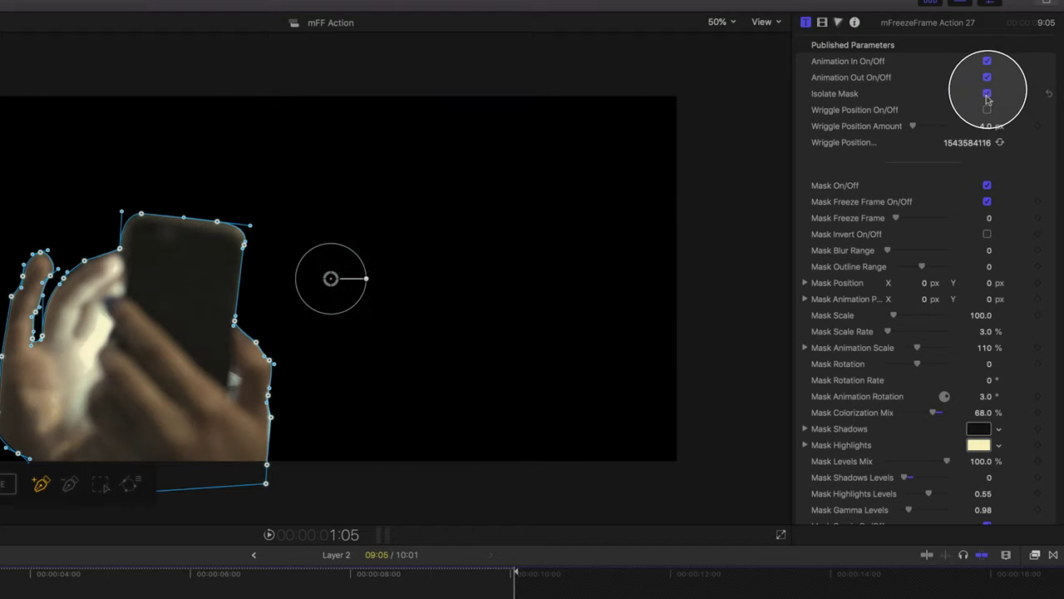
left_click(253, 556)
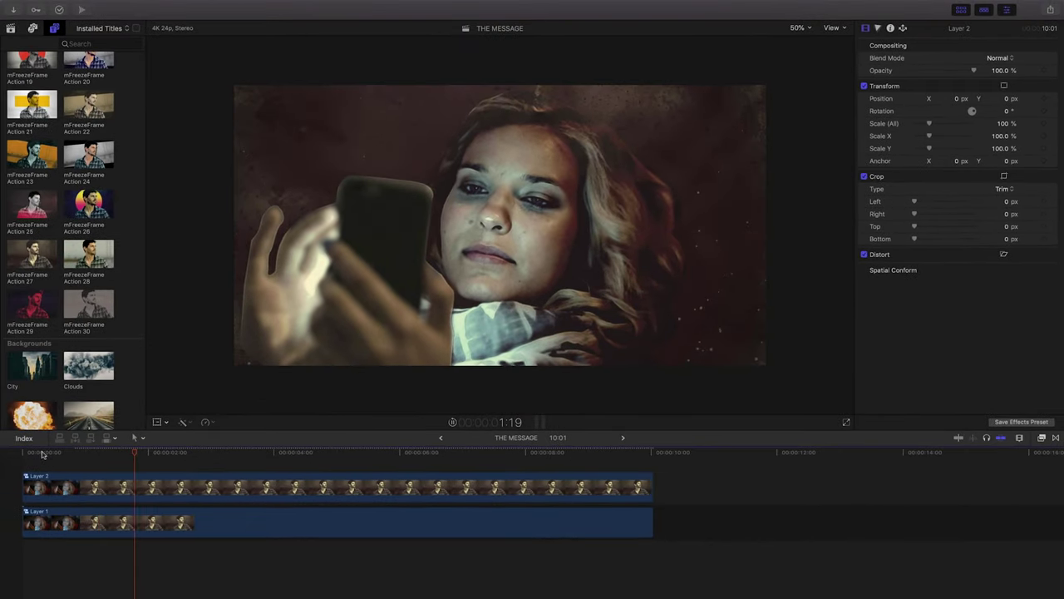
key("space")
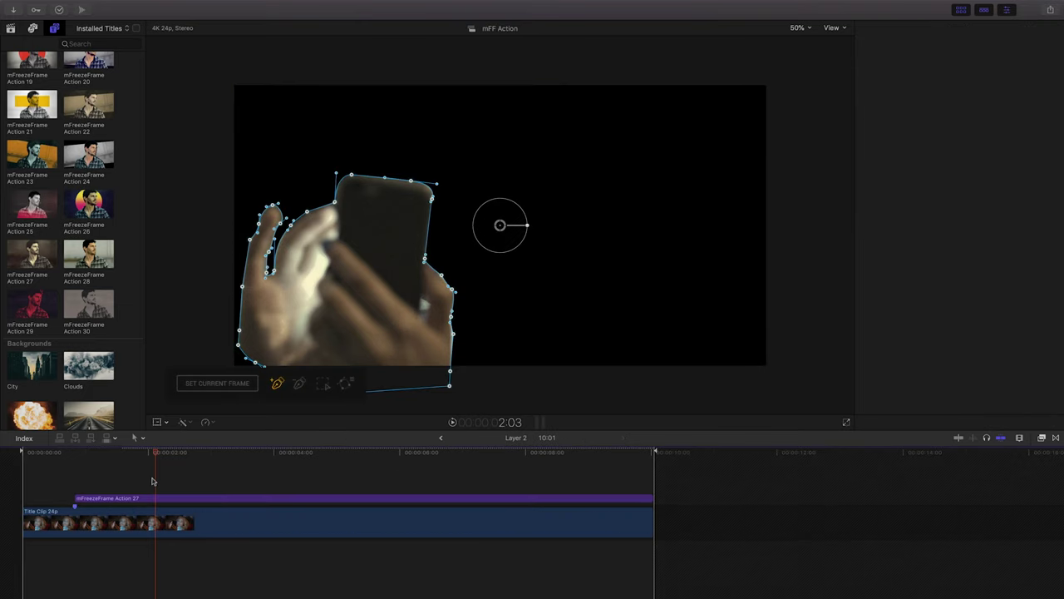
Select the freeze-frame title, move to 3:07, and zoom the viewer to 150% on the hand.
left_click(133, 500)
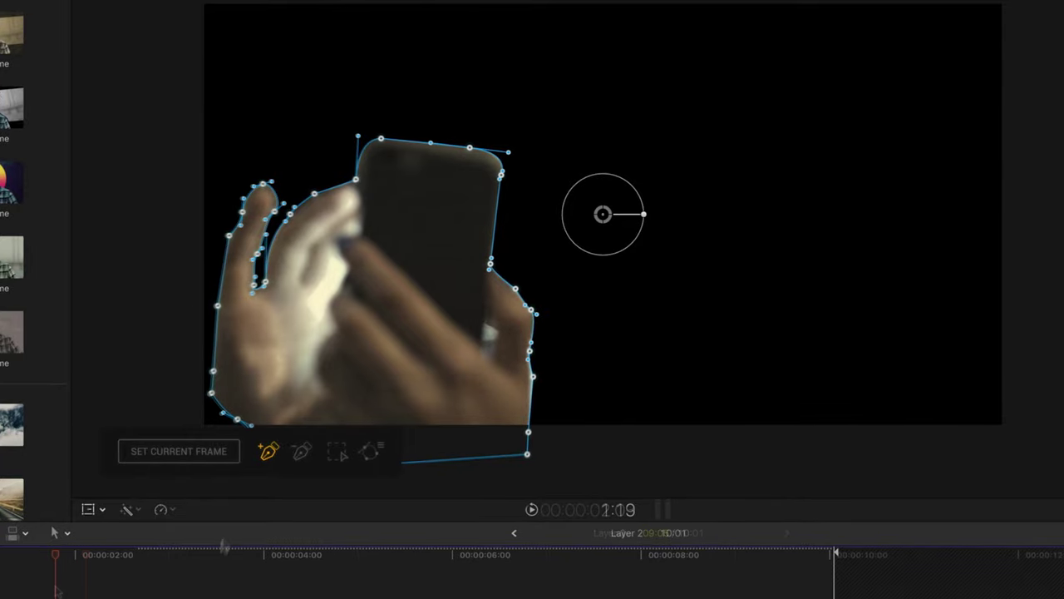
left_click(198, 552)
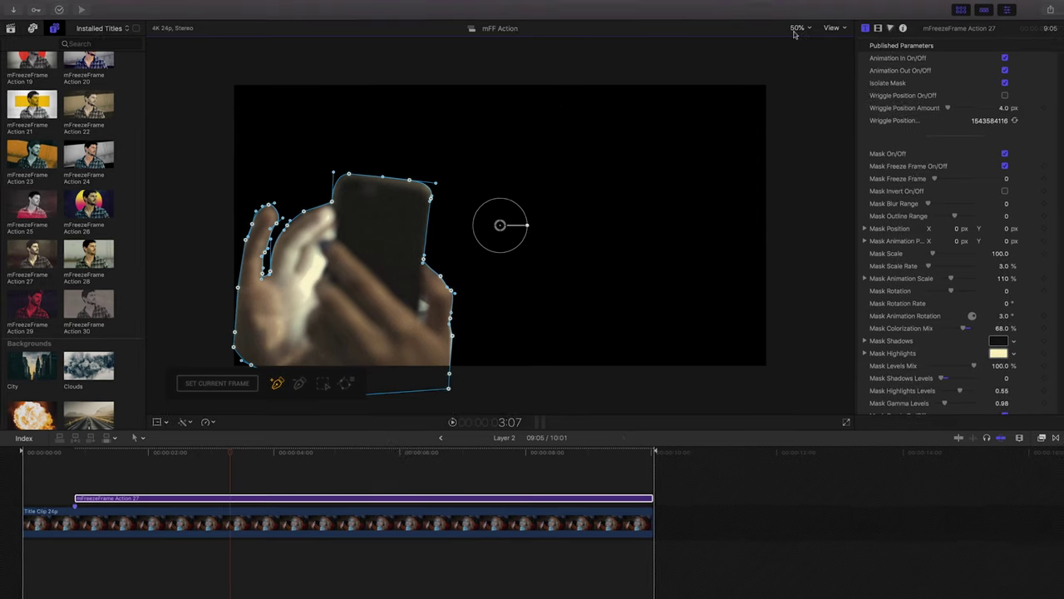
left_click(797, 28)
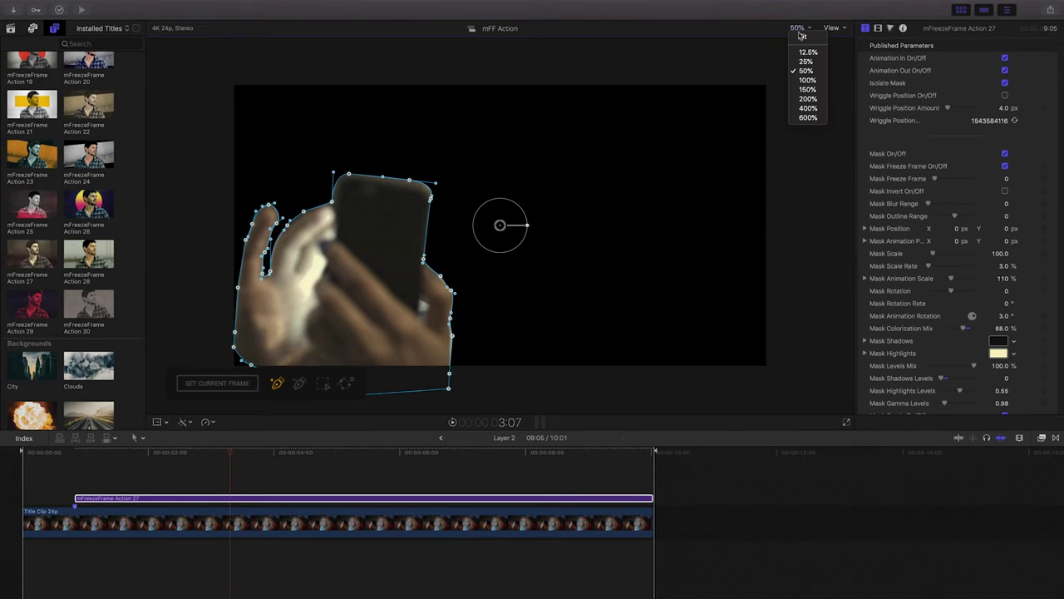
left_click(803, 91)
left_click_drag(834, 226, 828, 227)
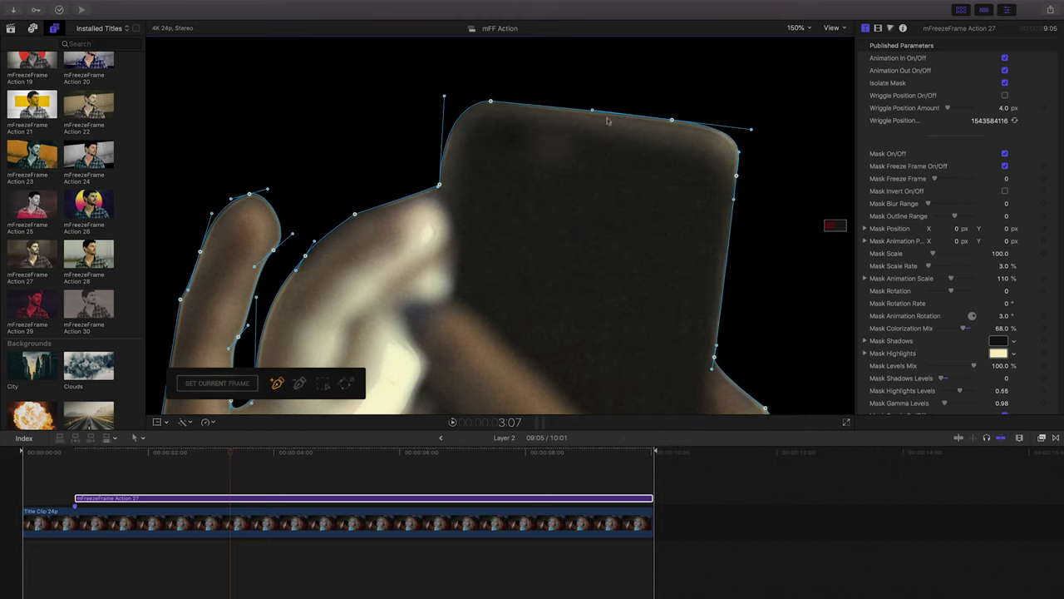
Adjust mask points and tangents to hug the phone's top edge, finger base and finger edges.
left_click_drag(440, 188, 437, 183)
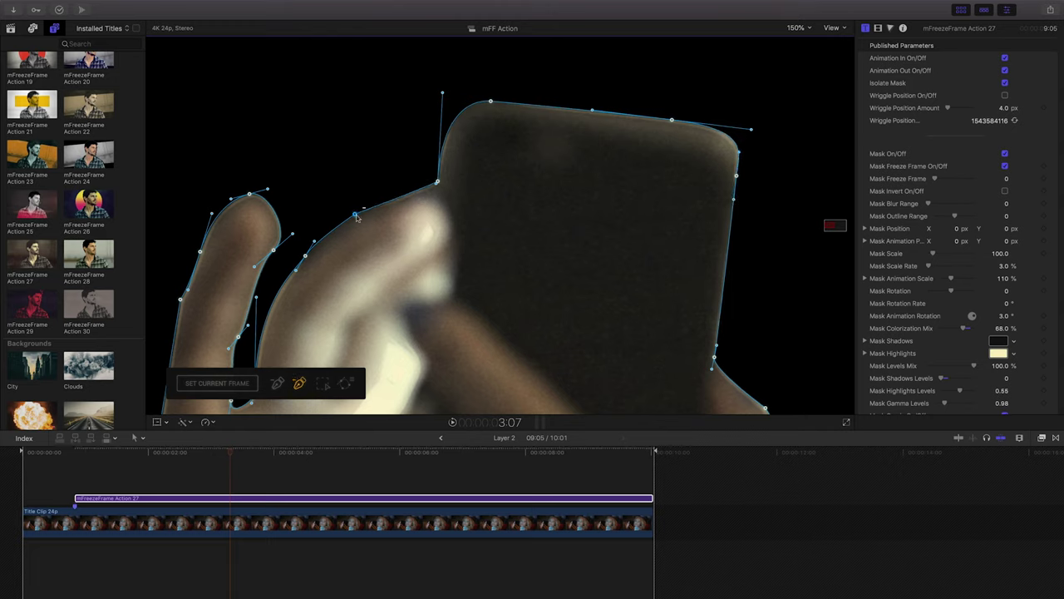
mouse_move(355, 215)
left_mouse_down()
mouse_move(330, 180)
mouse_move(355, 217)
left_mouse_up()
left_click_drag(293, 267, 283, 280)
scroll(279, 318, "down", 5)
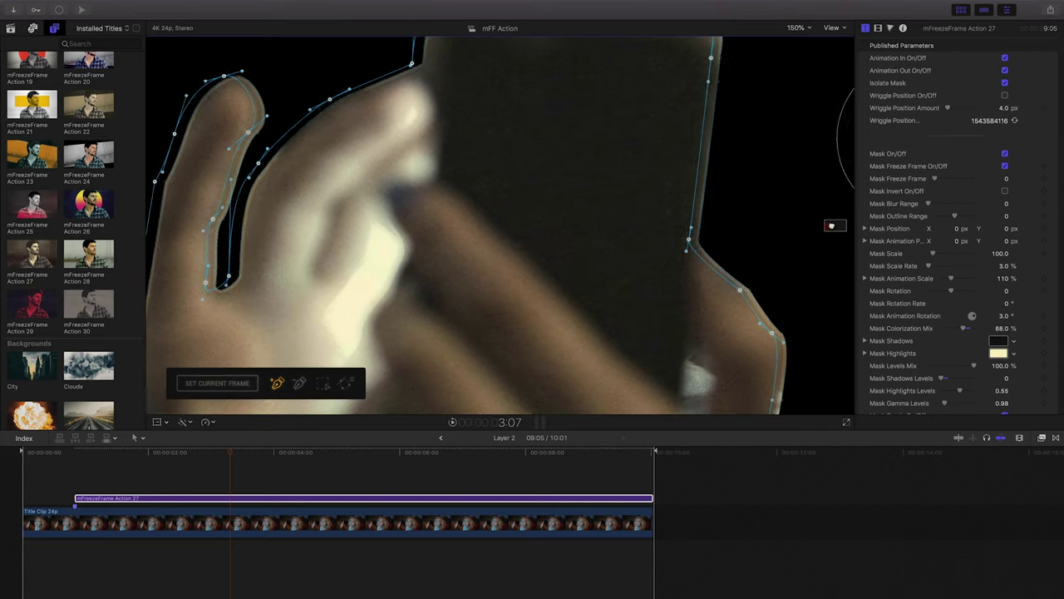
left_click_drag(275, 189, 233, 243)
left_click_drag(283, 108, 268, 124)
left_click_drag(199, 158, 188, 189)
scroll(673, 250, "down", 5)
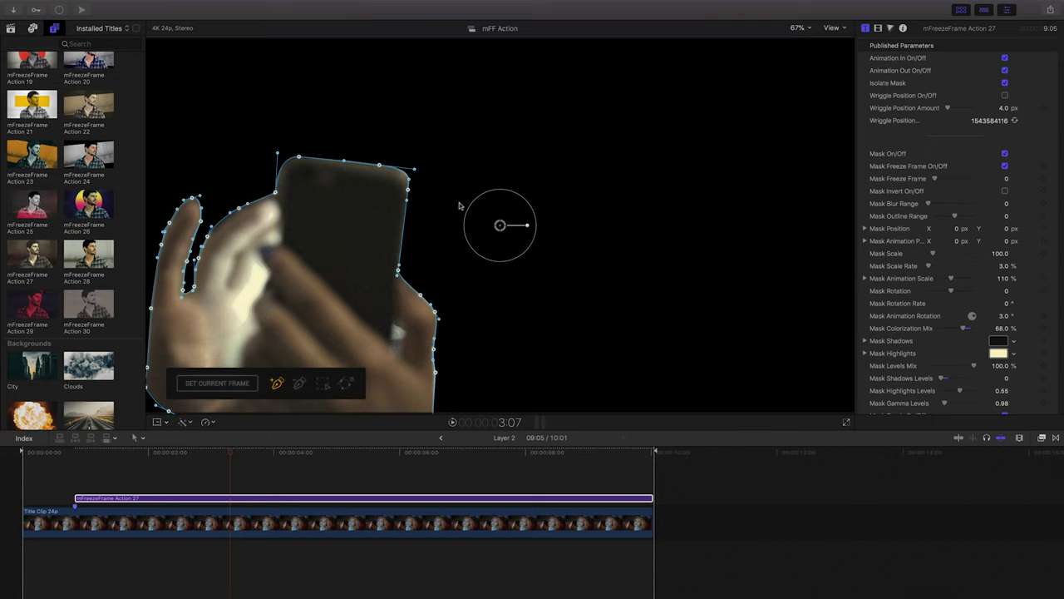
Save the refined hand mask path as 'Layer 2' in The Message folder from the mask options.
left_click(347, 383)
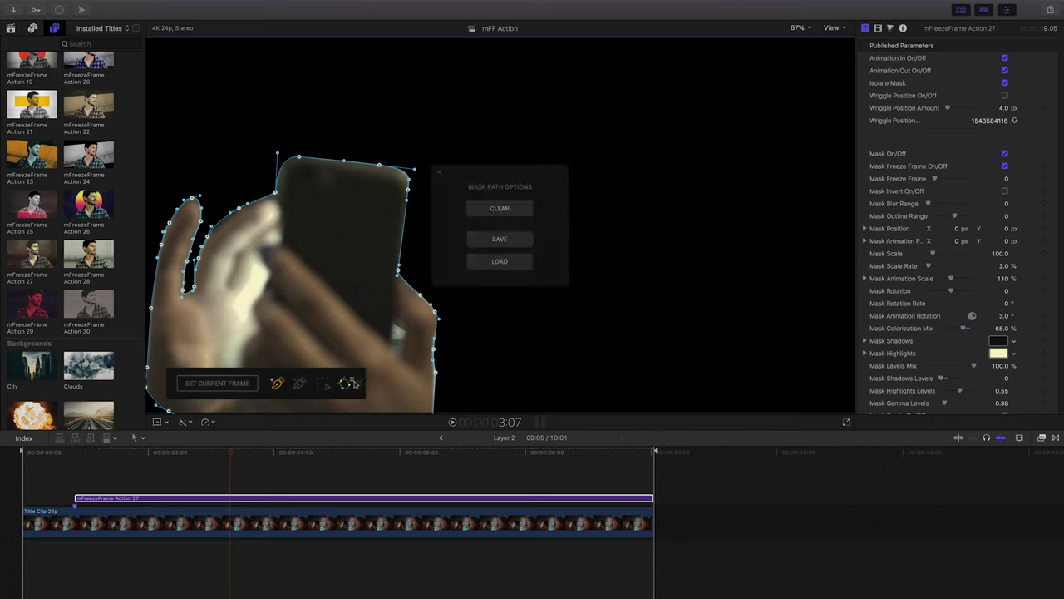
left_click(500, 238)
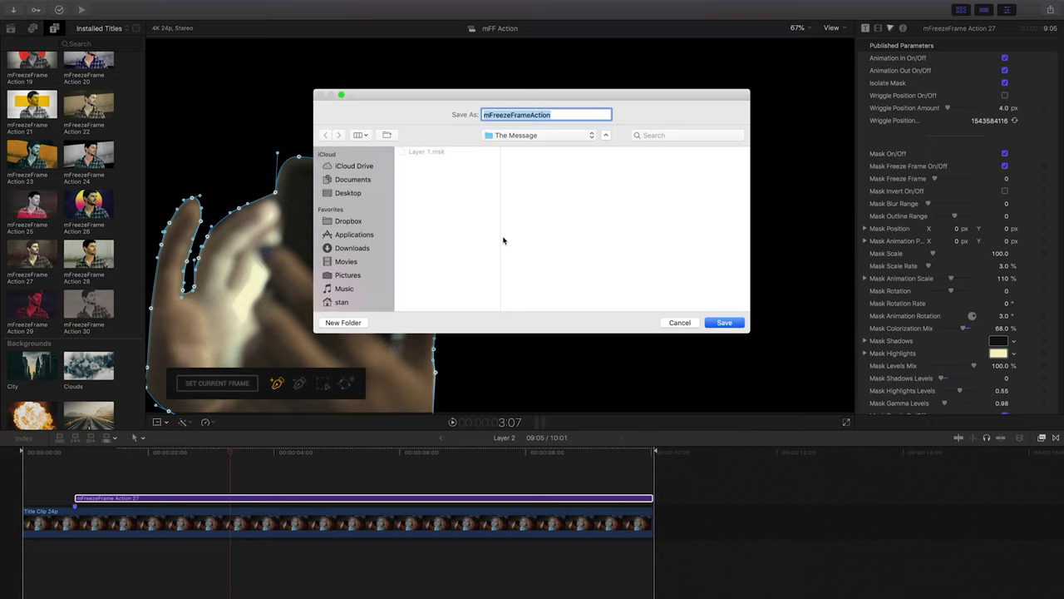
type("Layer 2")
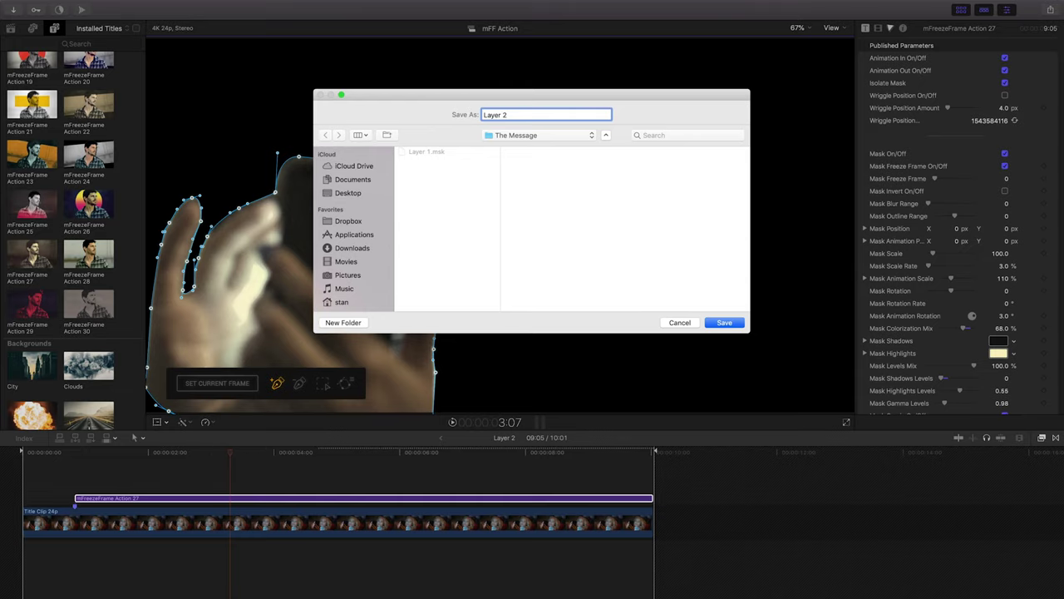
key("Return")
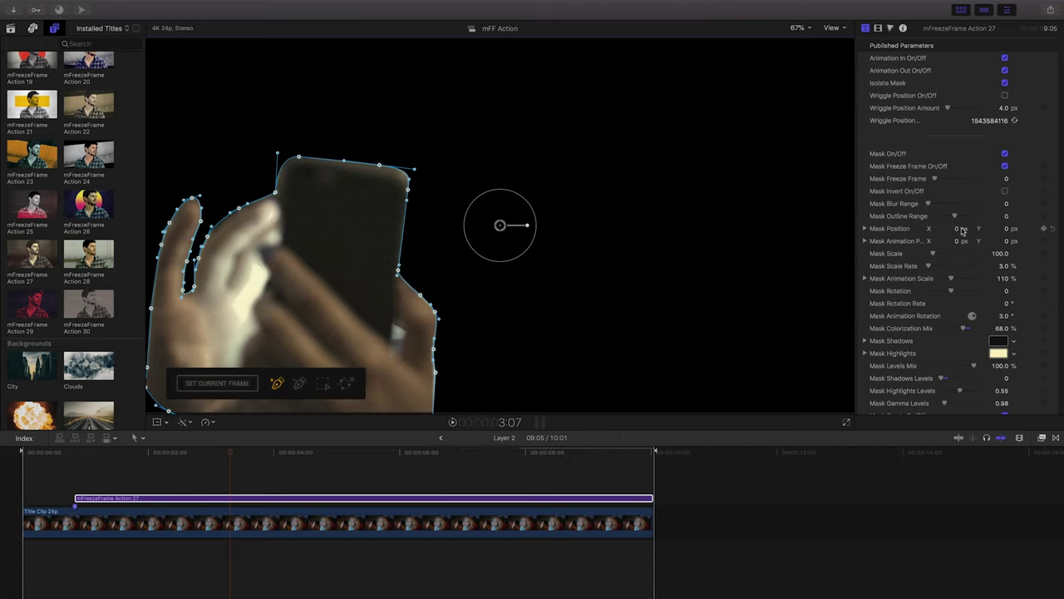
Set Mask Animation Scale to 120% and shift the hand mask slightly right.
left_click(1003, 279)
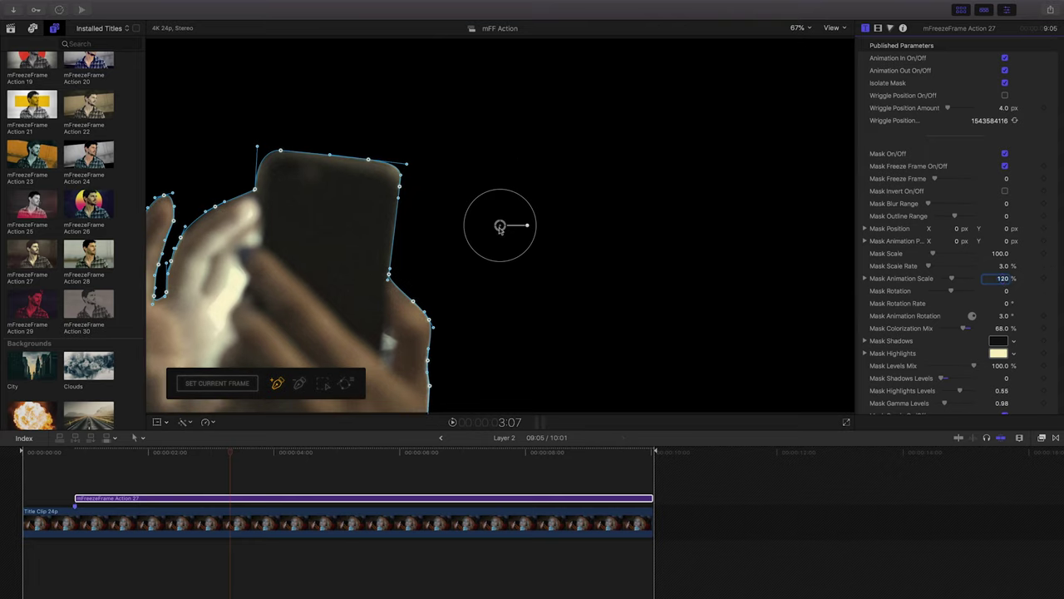
left_click_drag(500, 224, 527, 226)
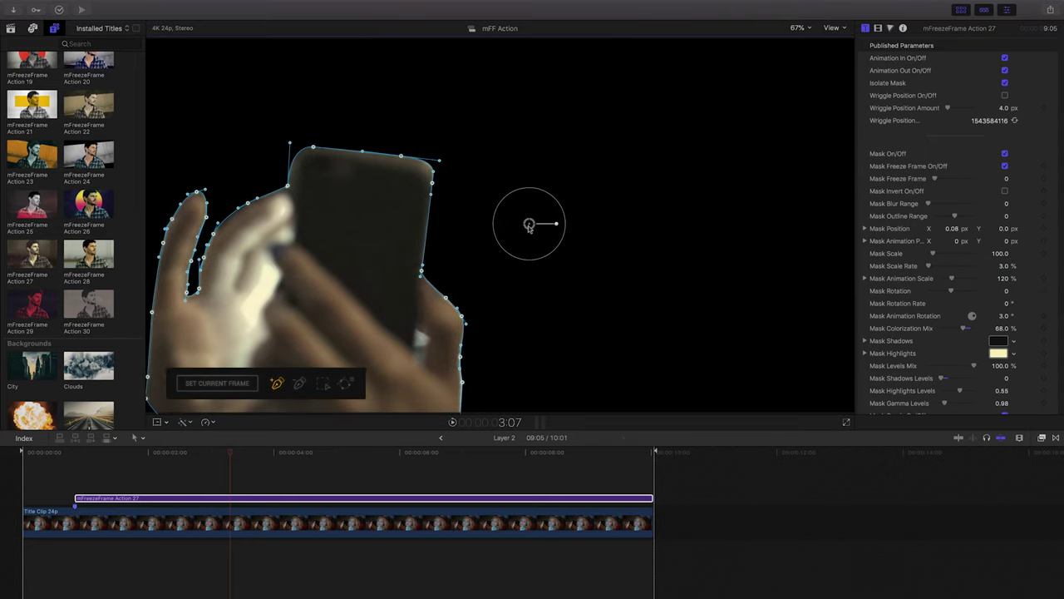
left_click(798, 27)
key("Escape")
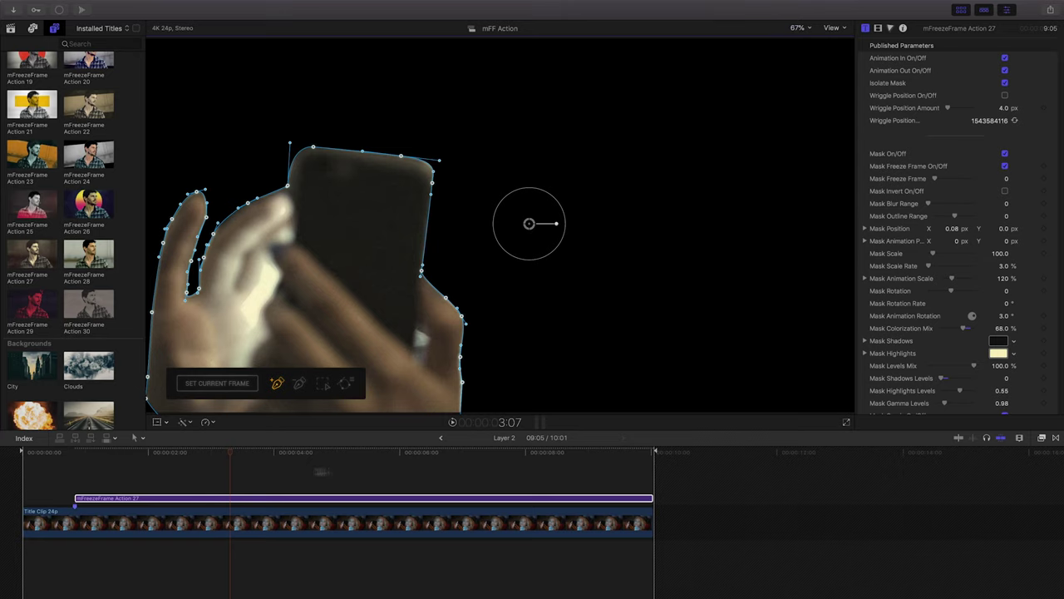
Return to THE MESSAGE, put the playhead at 1:01, and reopen Layer 2.
left_click(440, 438)
left_click(91, 455)
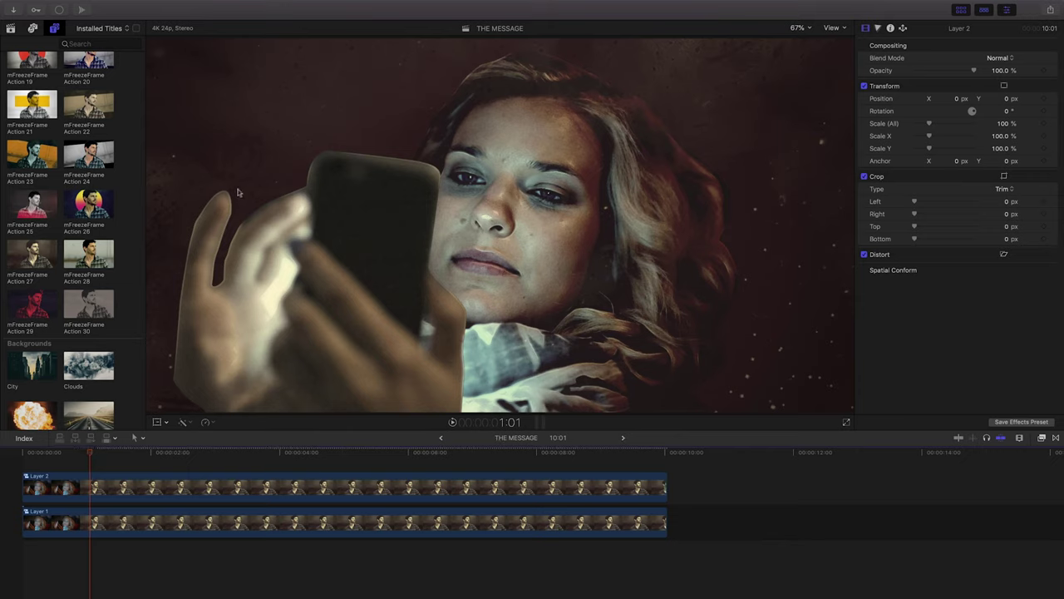
double_click(62, 497)
Increase the hand mask's Mask Blur Range to soften its edge and preview it in THE MESSAGE.
left_click(97, 498)
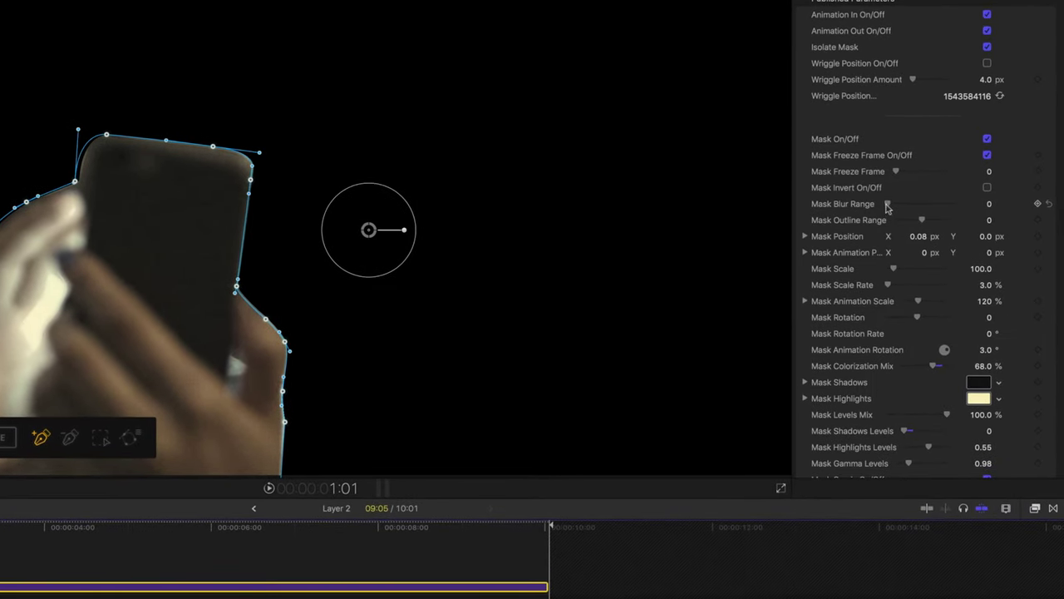
left_click_drag(887, 205, 960, 200)
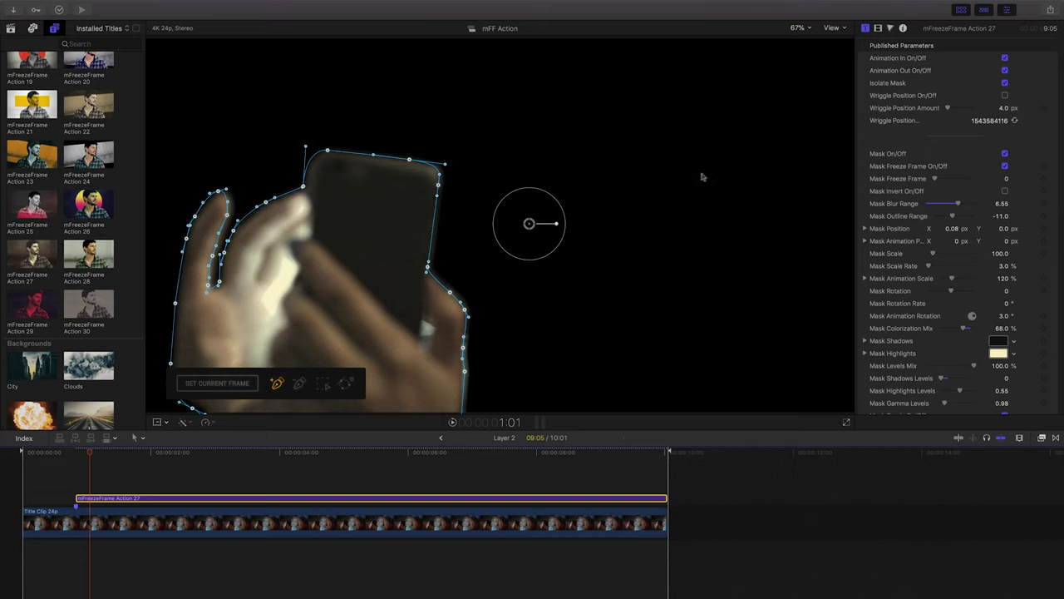
left_click(441, 437)
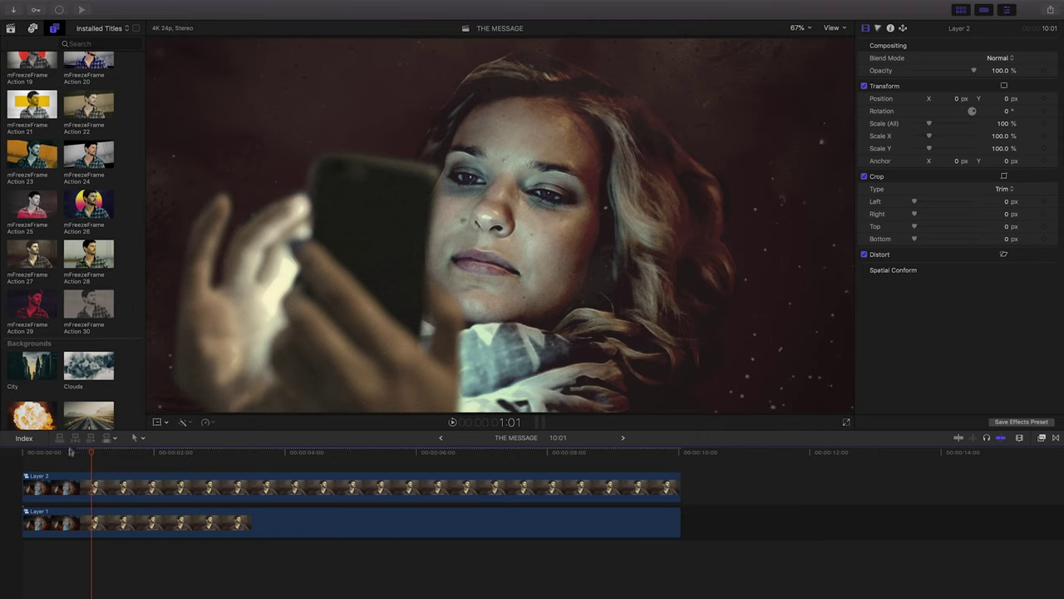
key("space")
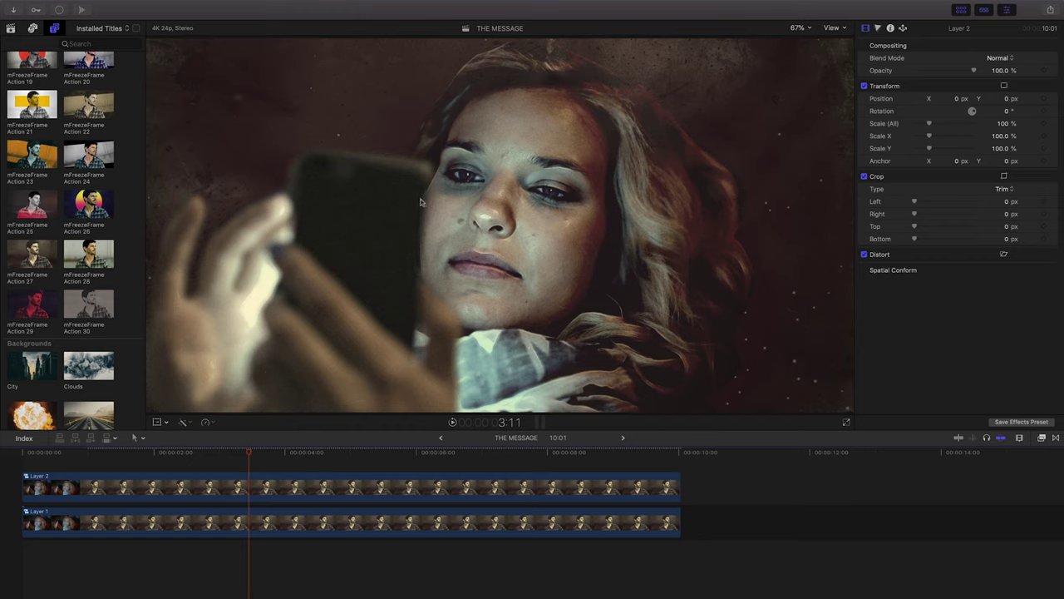
Reopen Layer 2, reduce the mask edge blur slightly, then return and select Layer 1.
double_click(234, 494)
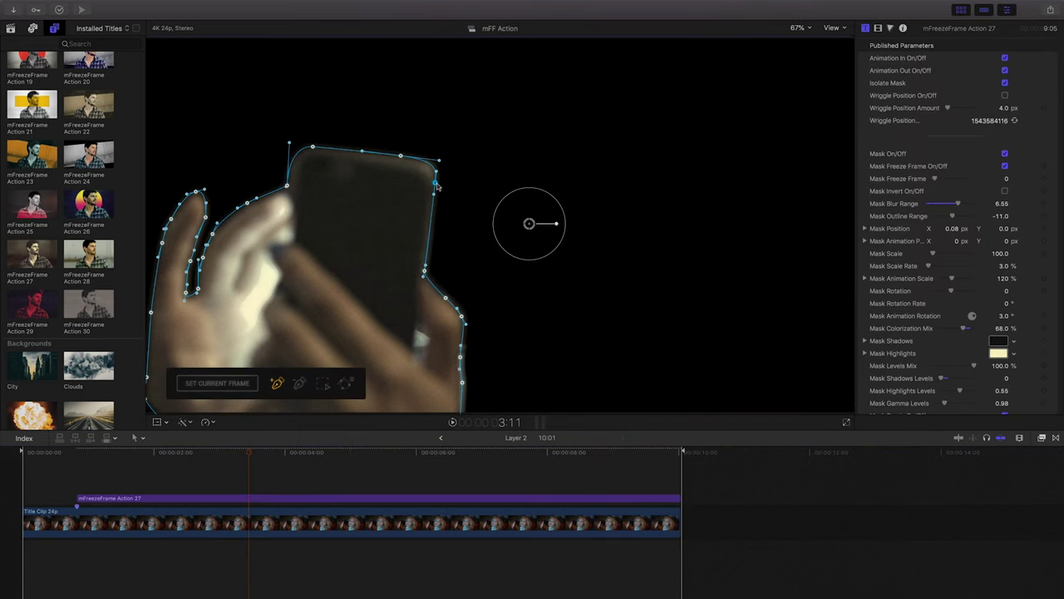
left_click(424, 271)
left_click_drag(958, 203, 947, 204)
left_click(440, 438)
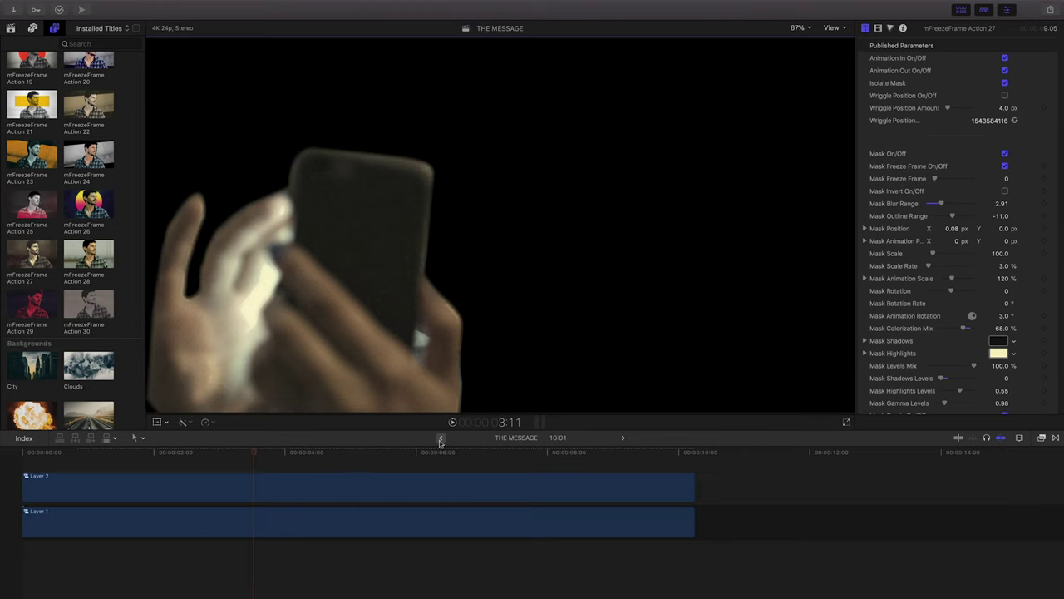
left_click(211, 516)
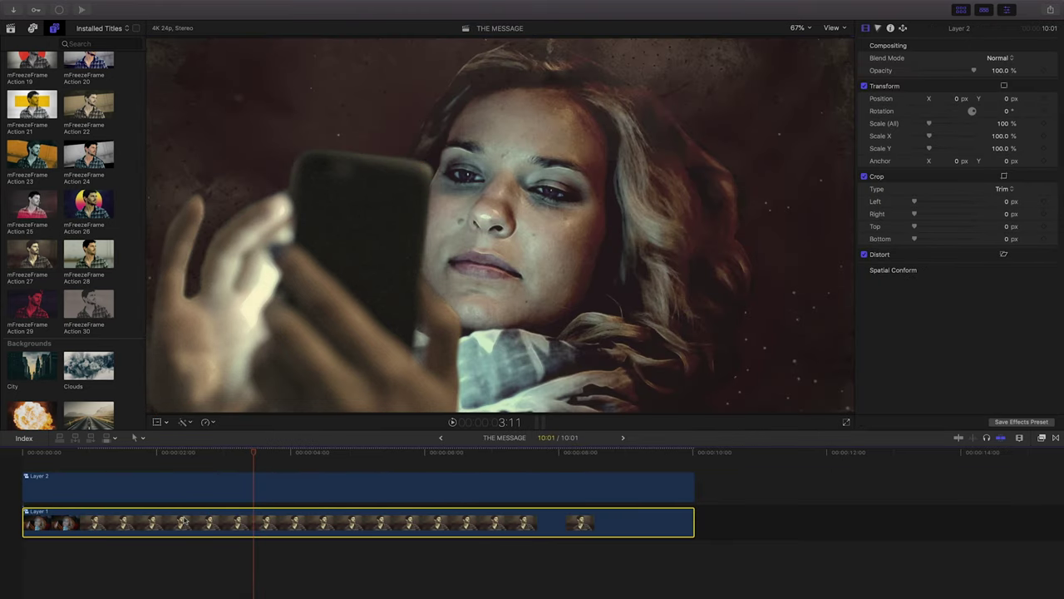
In Layer 1's mFreezeFrame Action 27 title, turn Particles off and raise Mask Blur Range to 4.26.
double_click(183, 522)
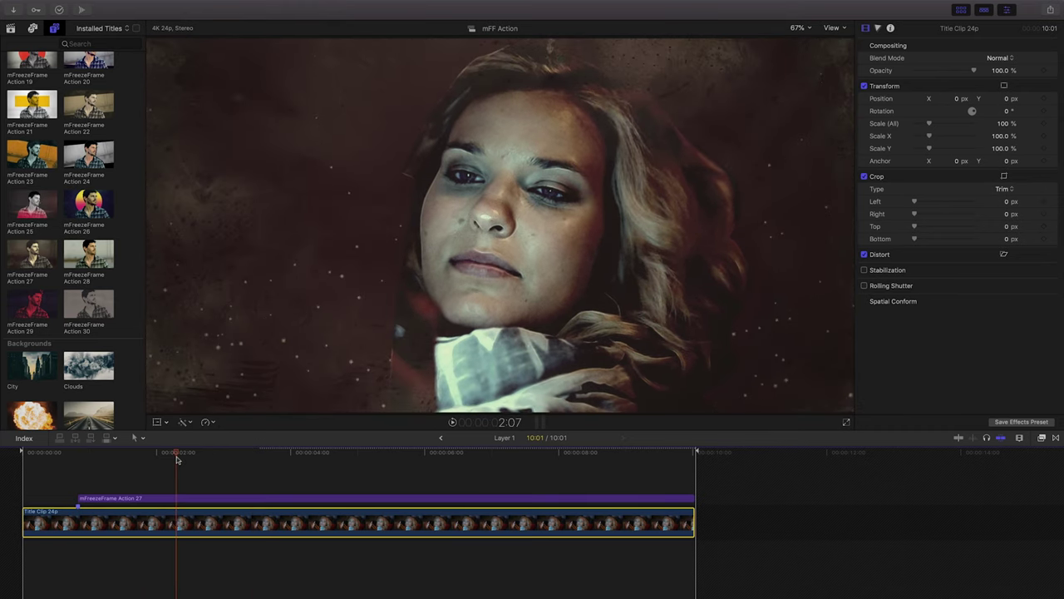
left_click(168, 499)
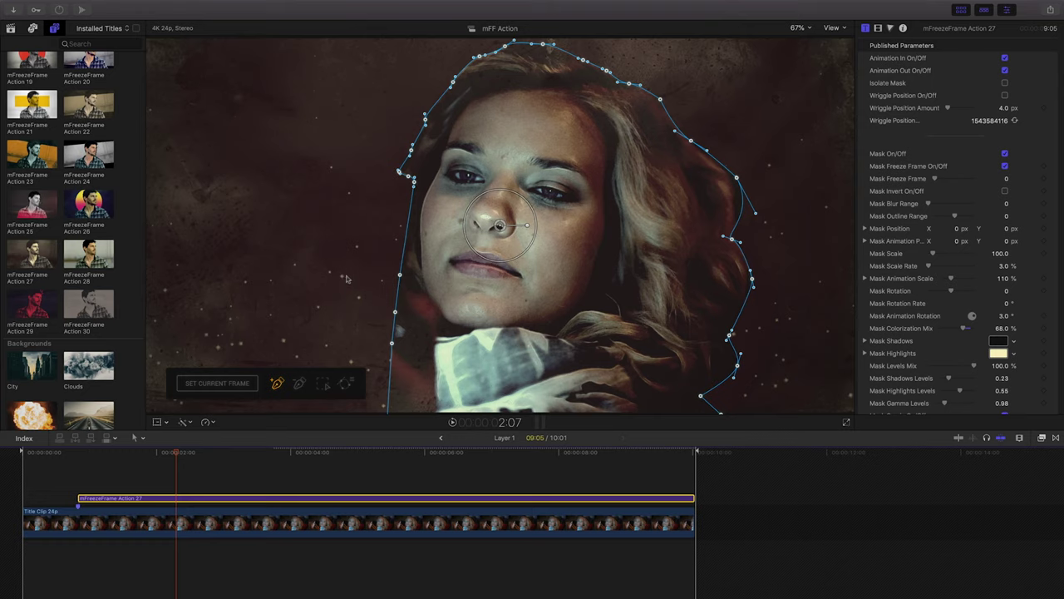
scroll(887, 331, "down", 15)
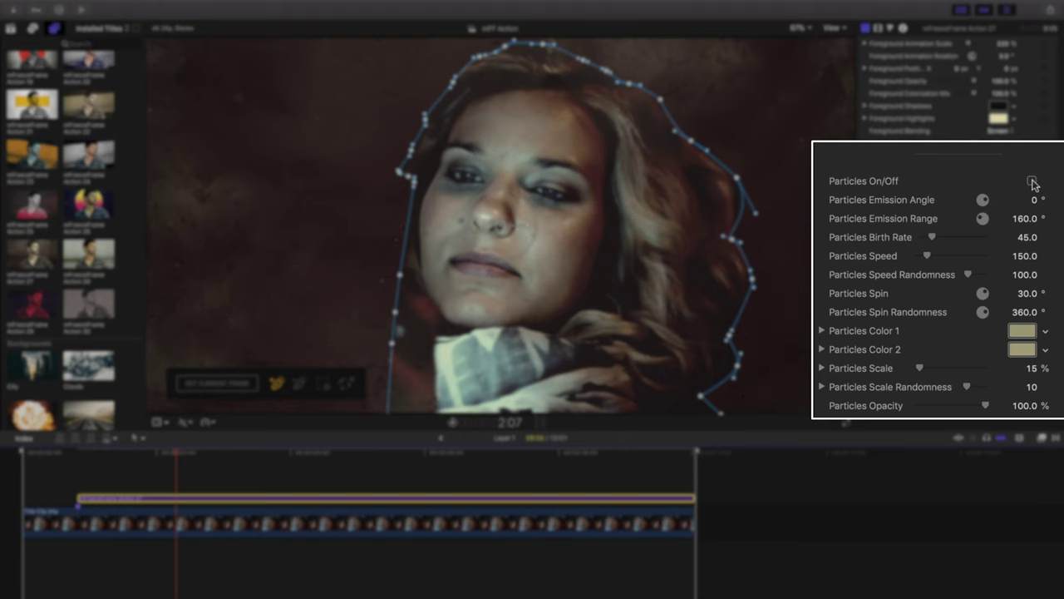
left_click(1032, 180)
scroll(906, 195, "up", 10)
scroll(906, 194, "up", 4)
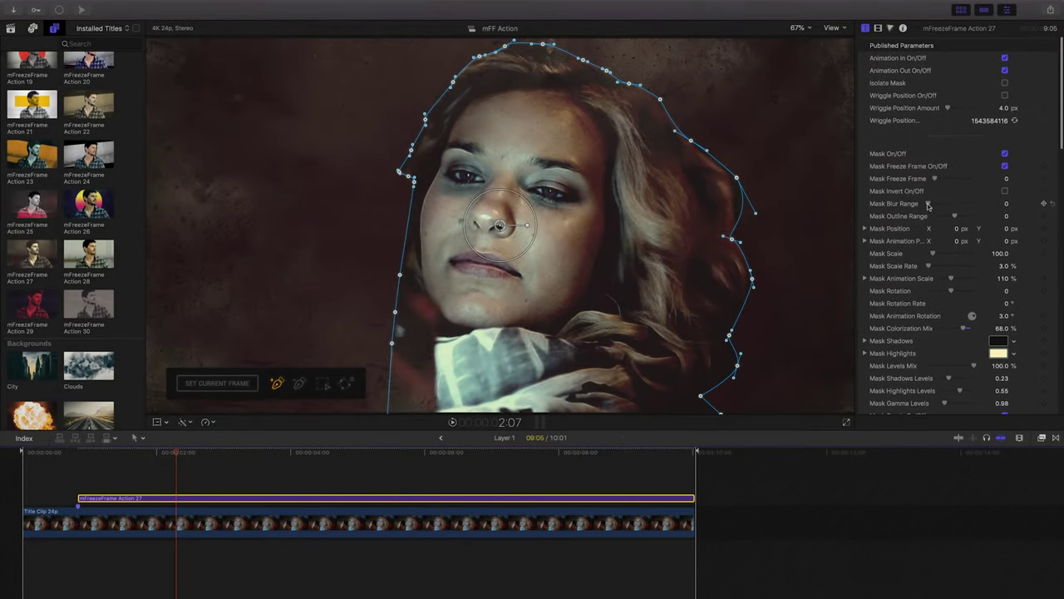
left_click_drag(928, 204, 948, 191)
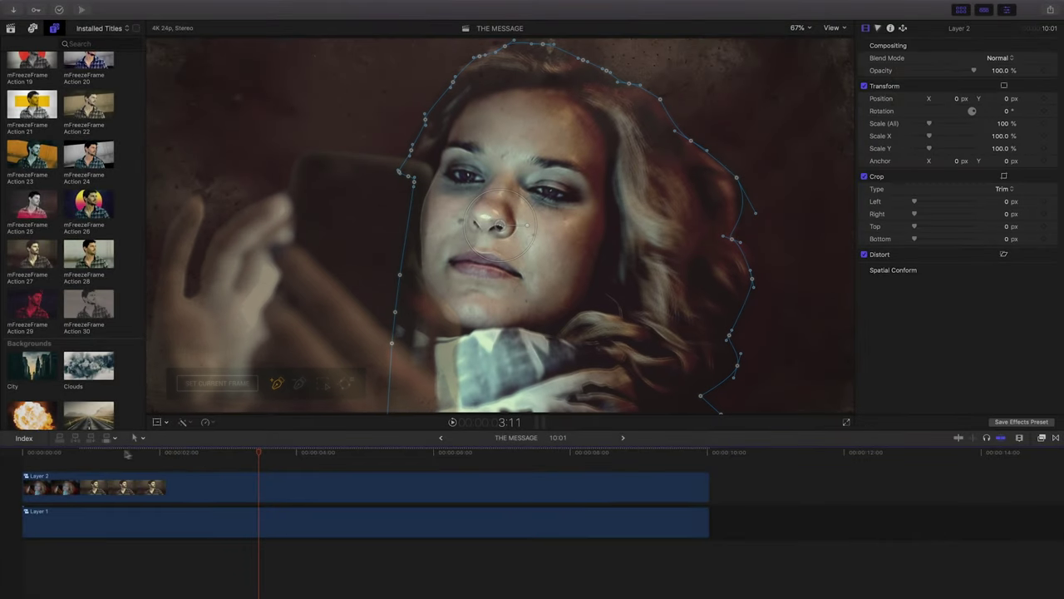
Play back the composite briefly to preview the masked freeze-frame in Layer 1.
key("space")
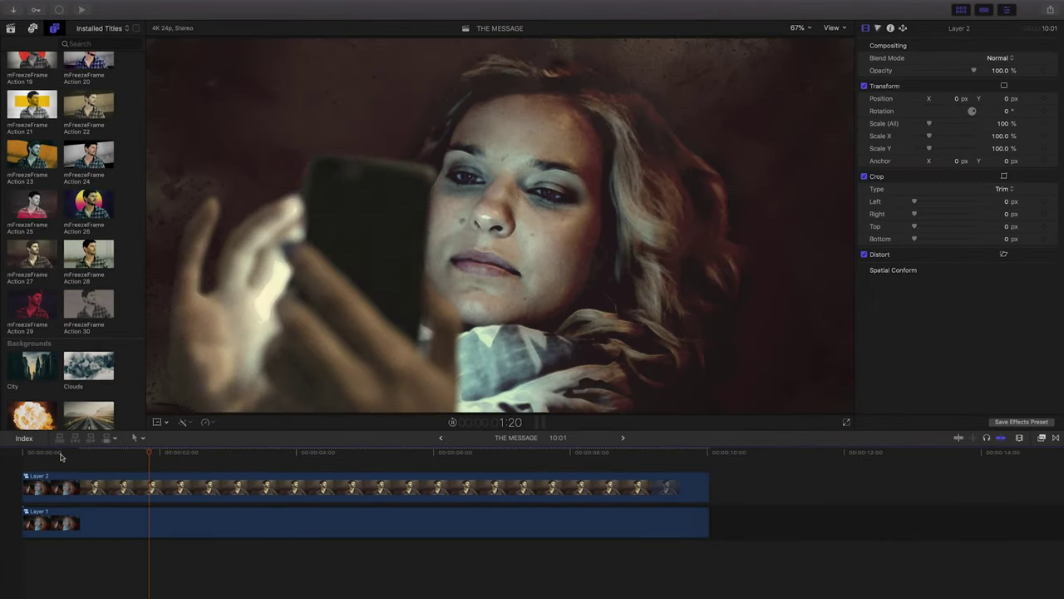
key("space")
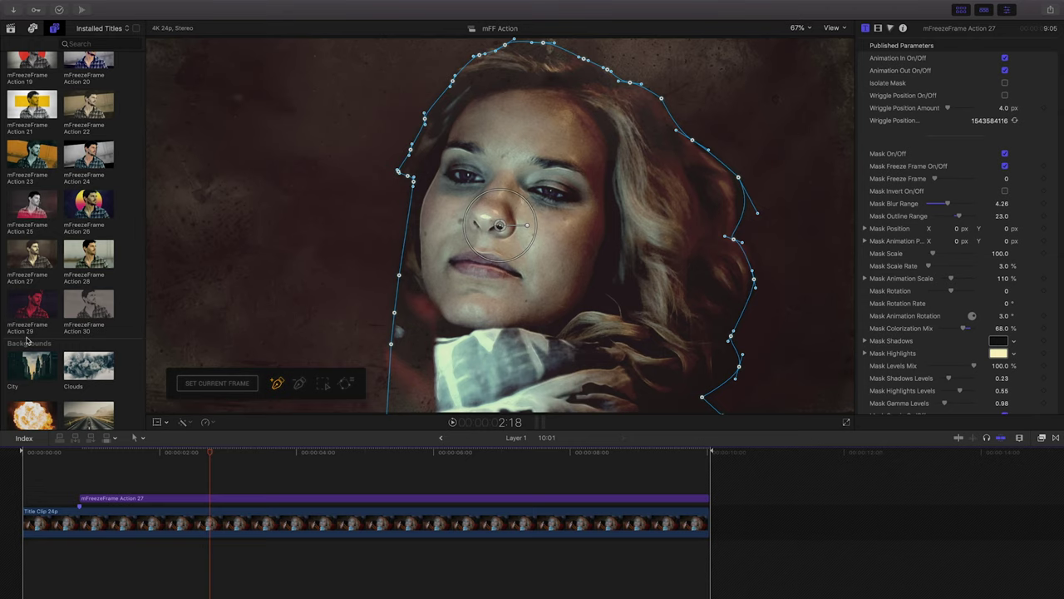
scroll(27, 339, "down", 10)
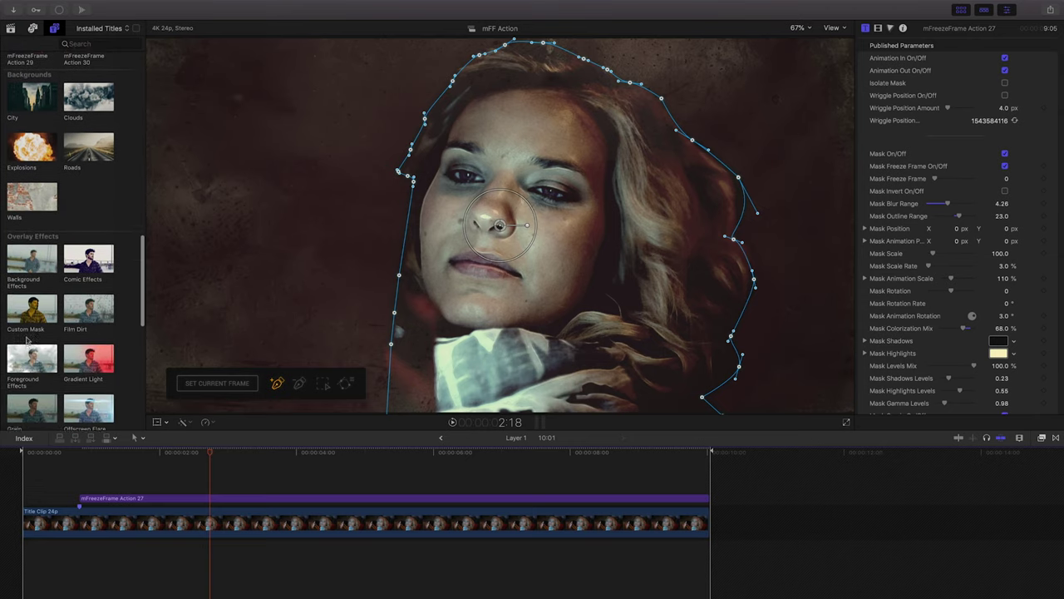
Add a Gradient Light overlay above the freeze-frame title, extended to the end of the shot.
scroll(27, 339, "down", 1)
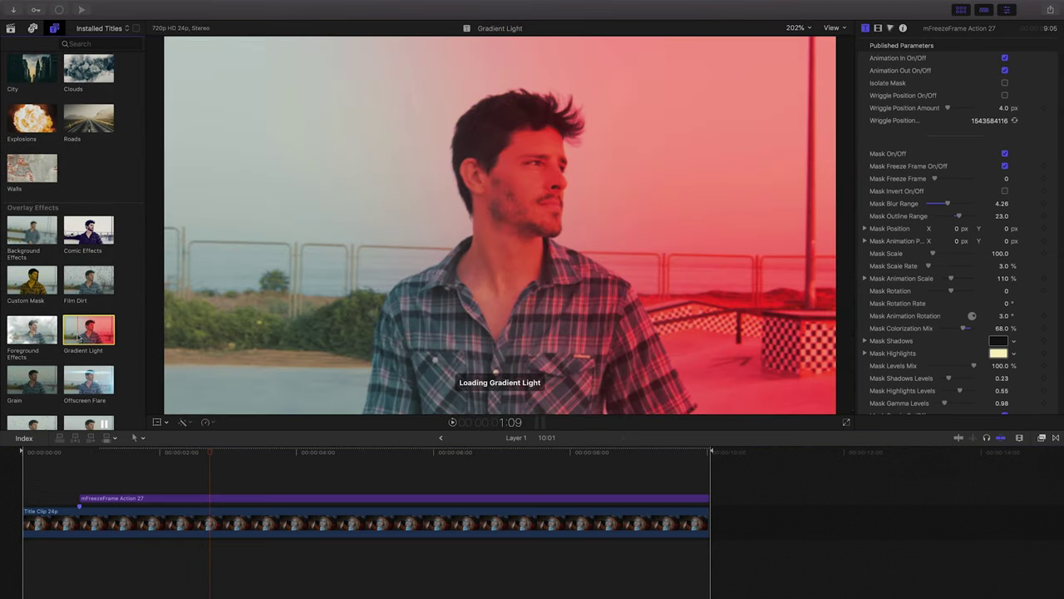
left_click_drag(81, 336, 82, 482)
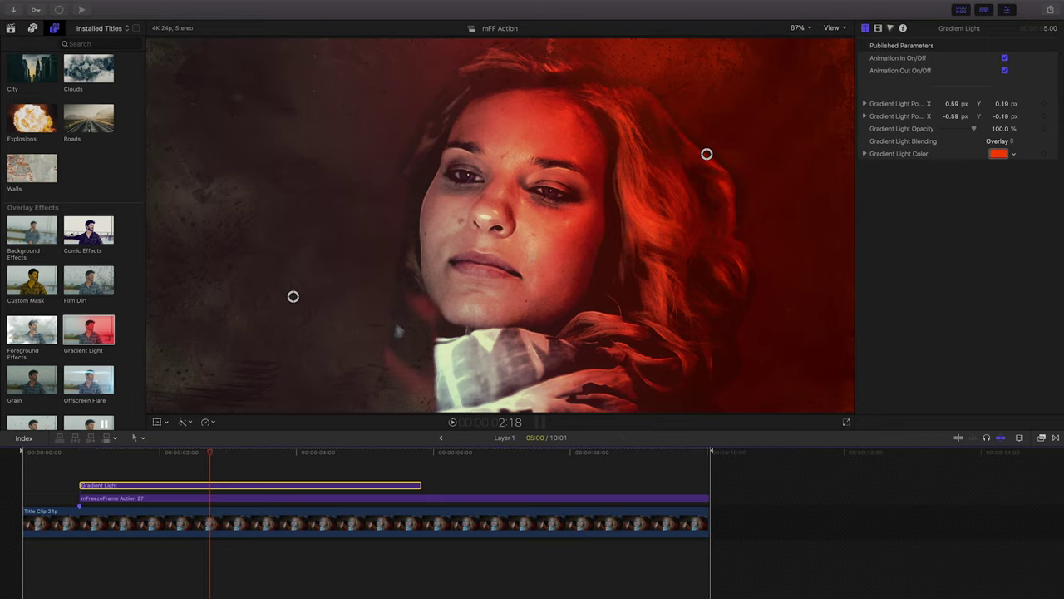
left_click(420, 484)
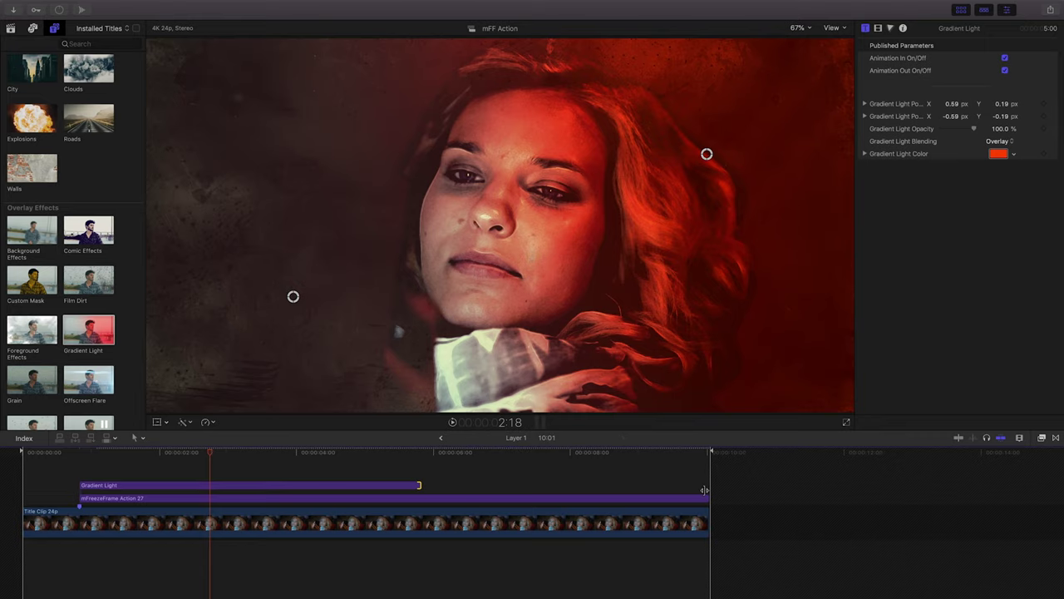
key("shift+x")
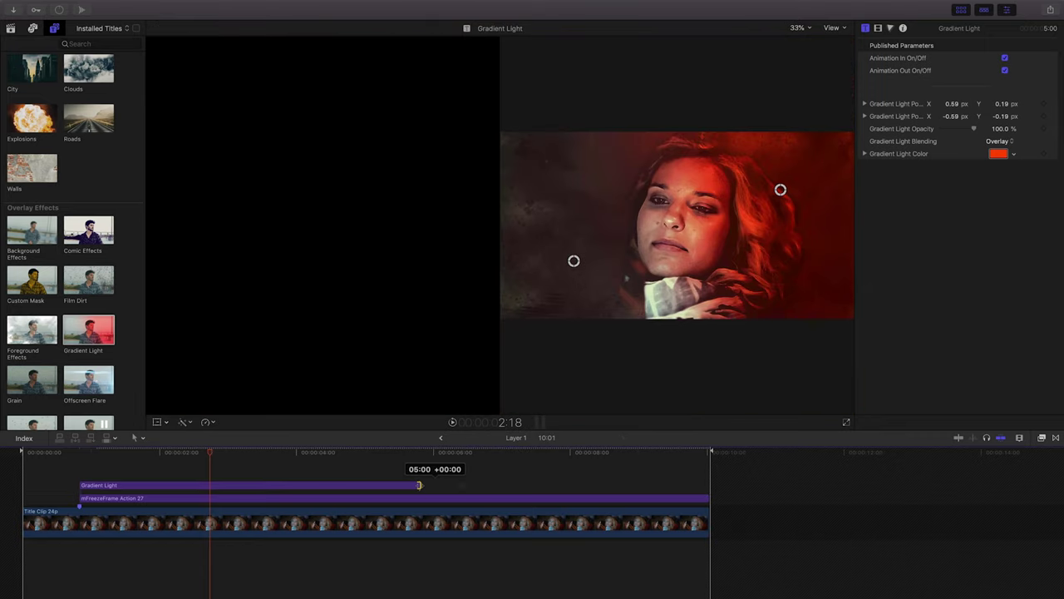
Move both Gradient Light points onto the face.
left_click(174, 487)
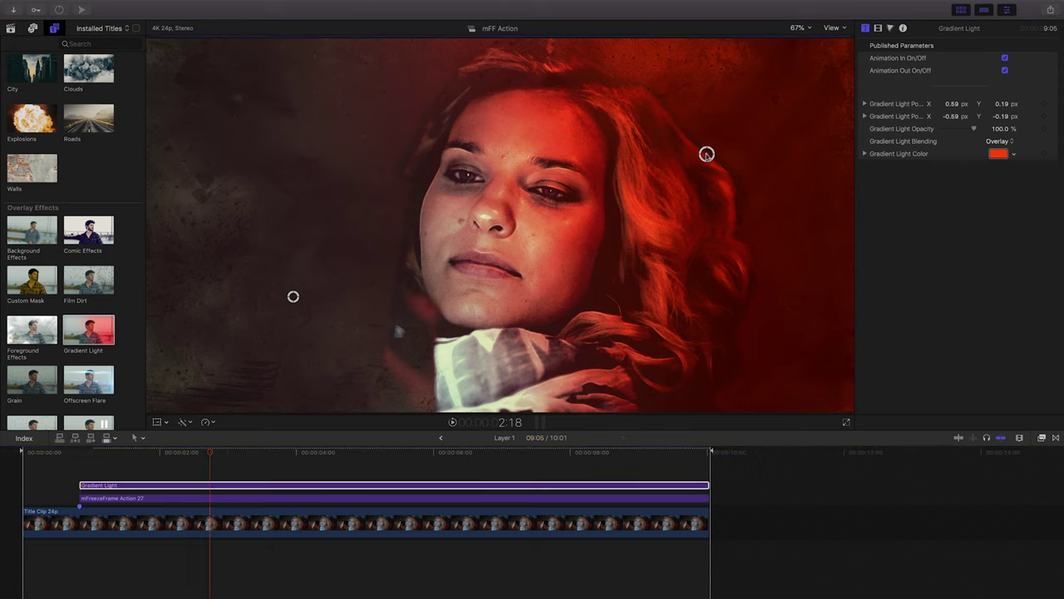
left_click_drag(707, 154, 272, 437)
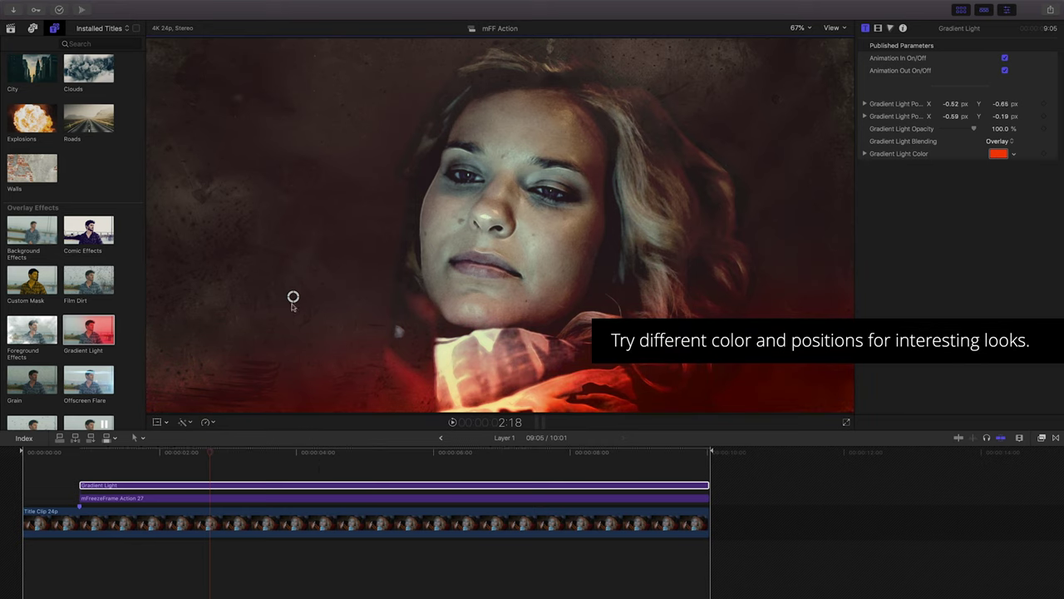
left_click_drag(293, 298, 517, 135)
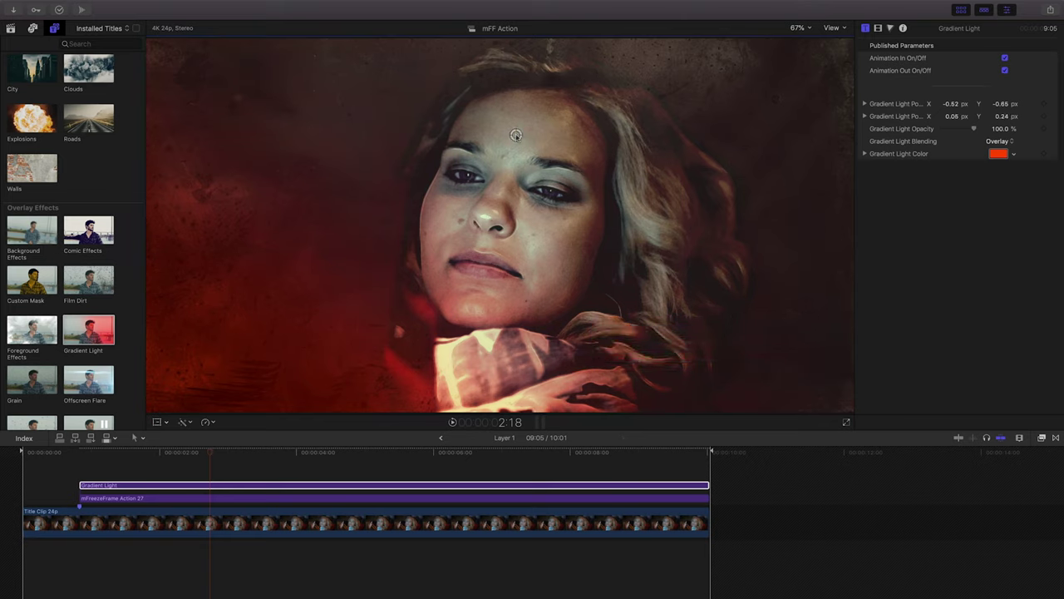
left_click(999, 154)
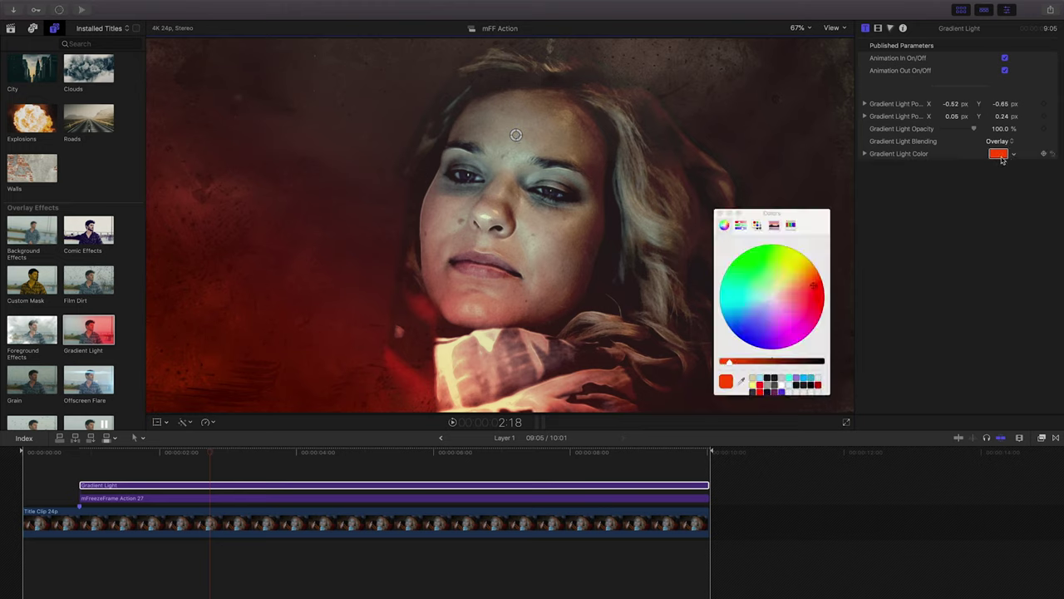
Change the Gradient Light glow colour to a deep, saturated blue.
left_click(754, 311)
left_click_drag(753, 310, 747, 316)
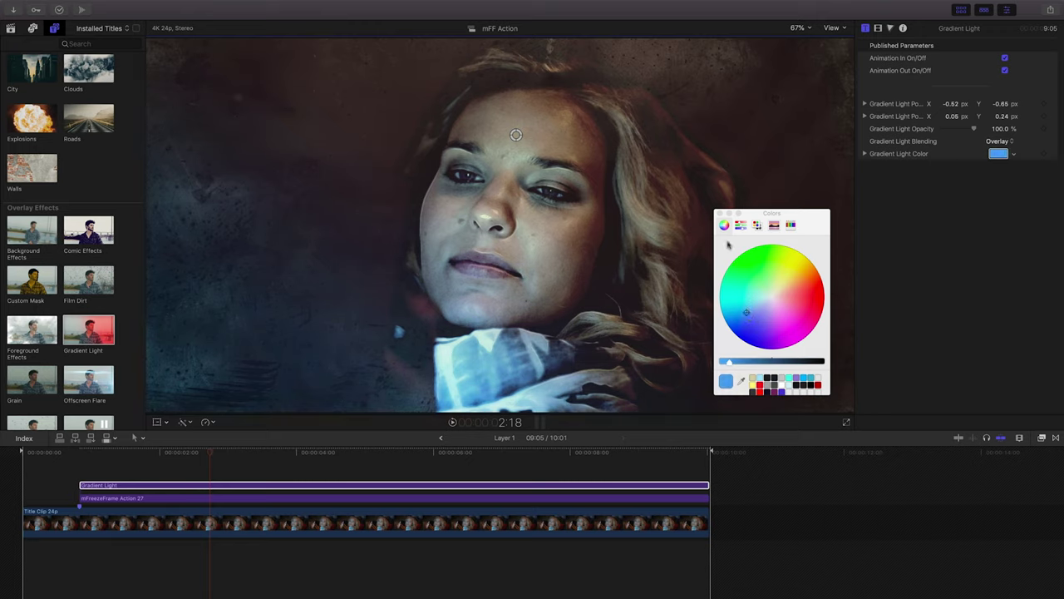
mouse_move(731, 364)
left_mouse_down()
mouse_move(804, 358)
mouse_move(741, 363)
left_mouse_up()
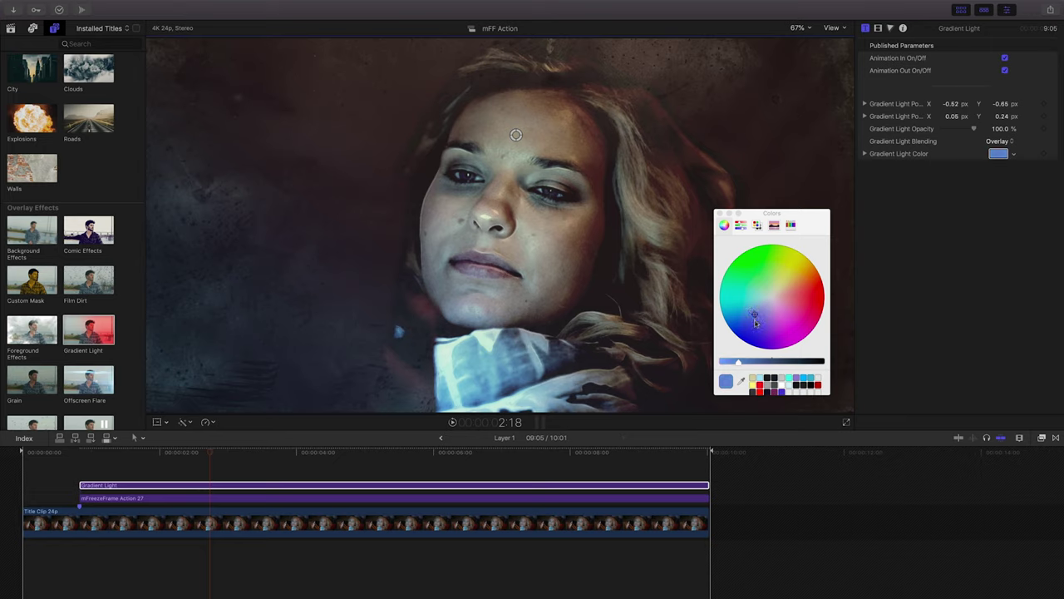
left_click_drag(755, 319, 745, 316)
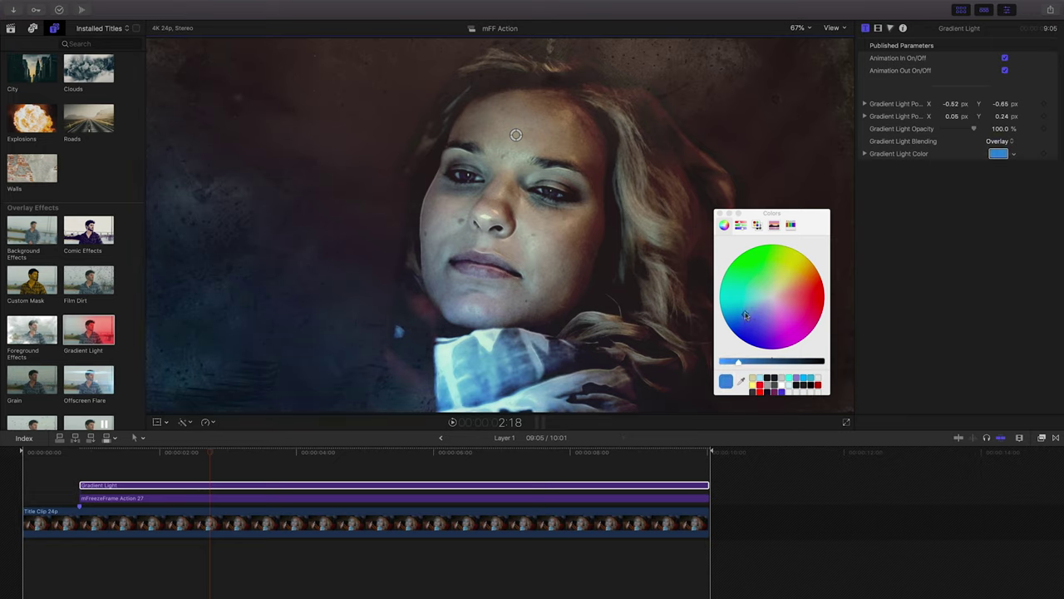
Shift the second light point up and right, then return to THE MESSAGE project.
left_click(719, 214)
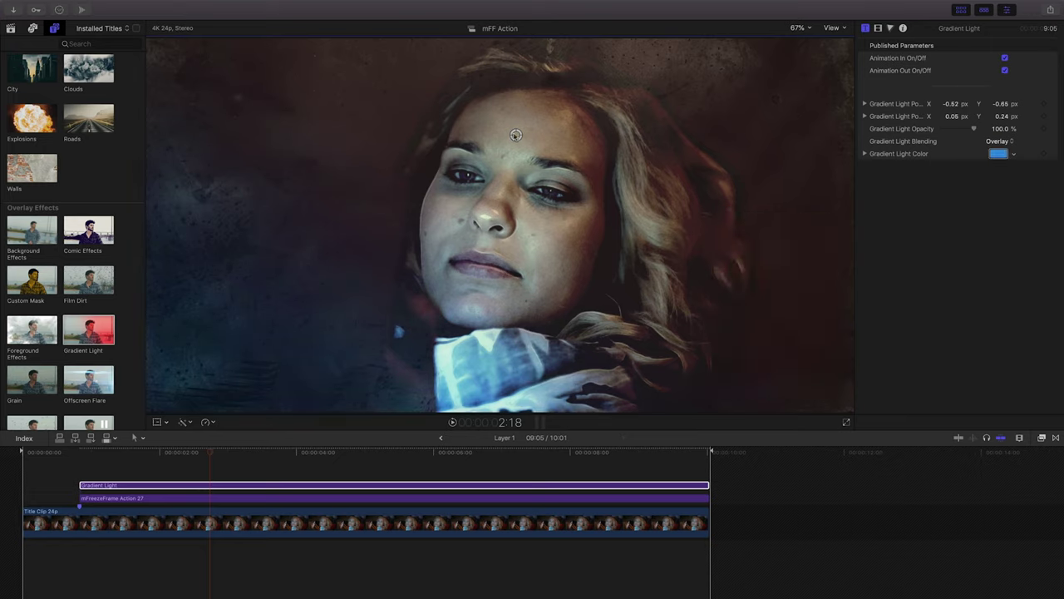
left_click_drag(515, 135, 621, 56)
left_click(440, 439)
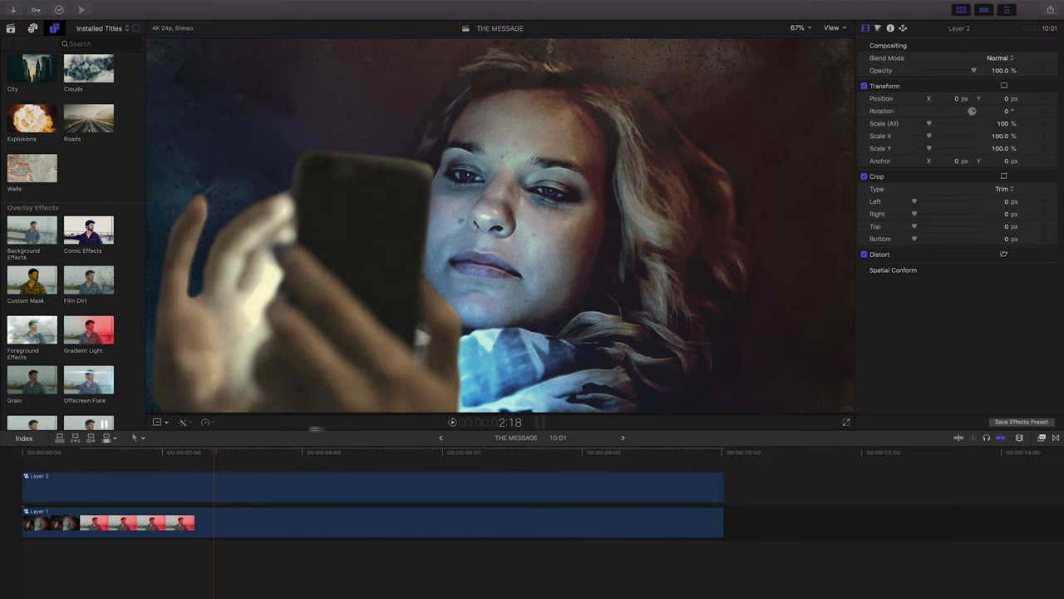
Set the viewer zoom to 50%, play from the start, and reshape Layer 2's mask around the hand.
left_click(25, 454)
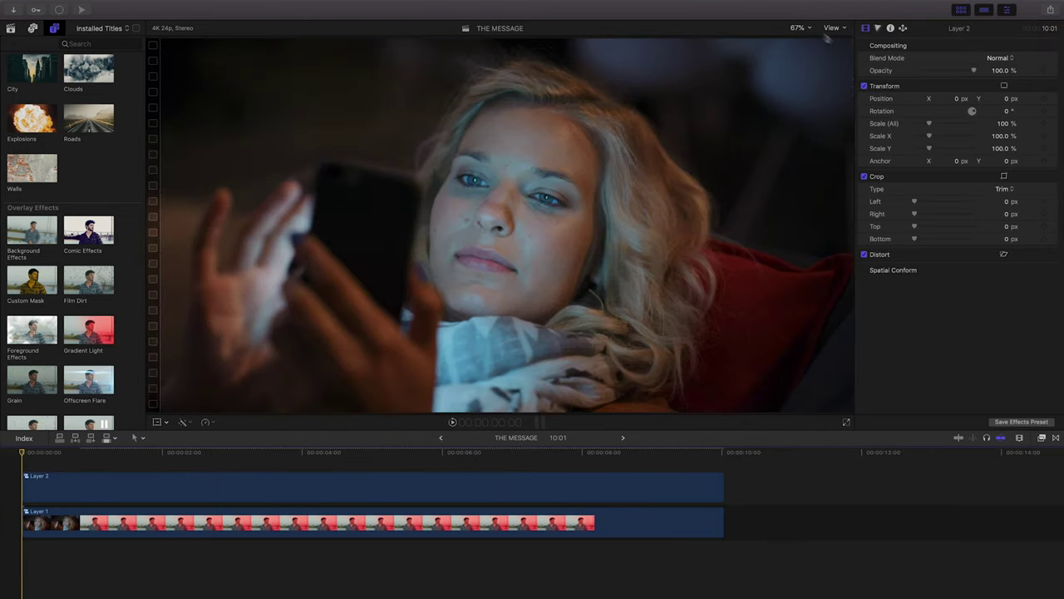
left_click(800, 28)
left_click(806, 72)
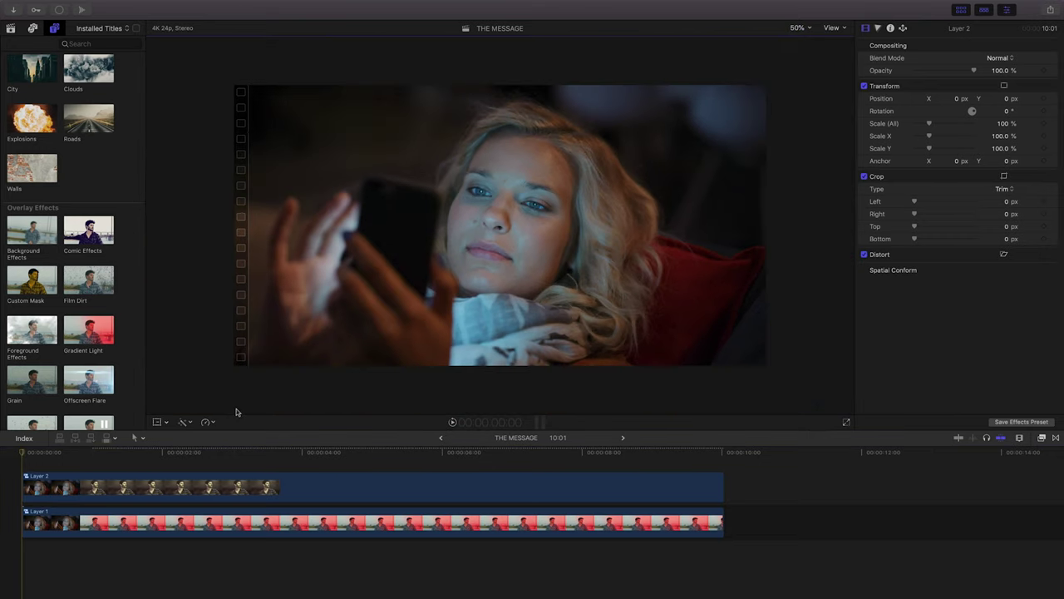
key("space")
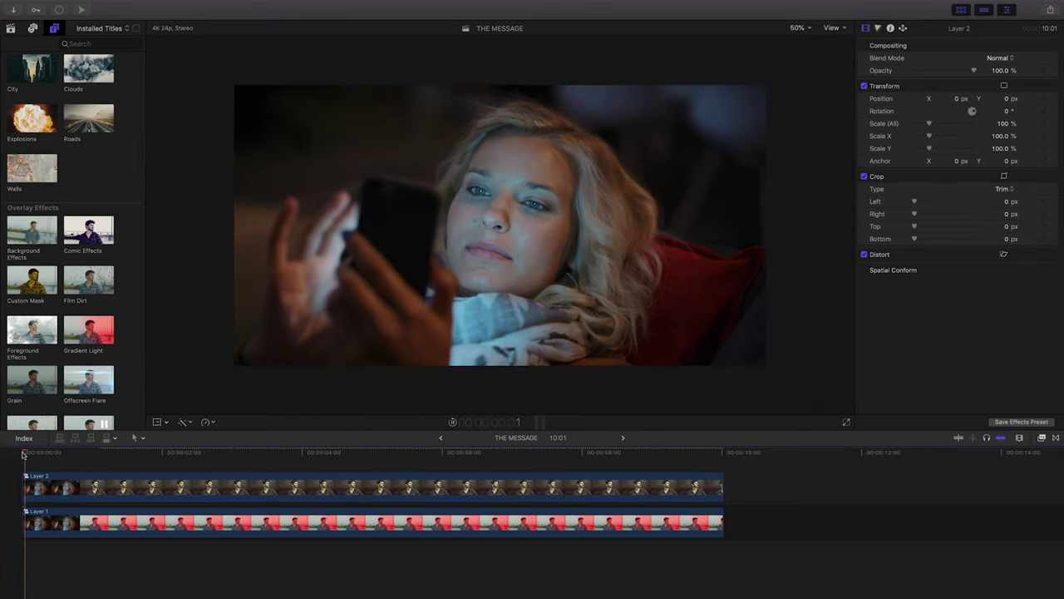
key("space")
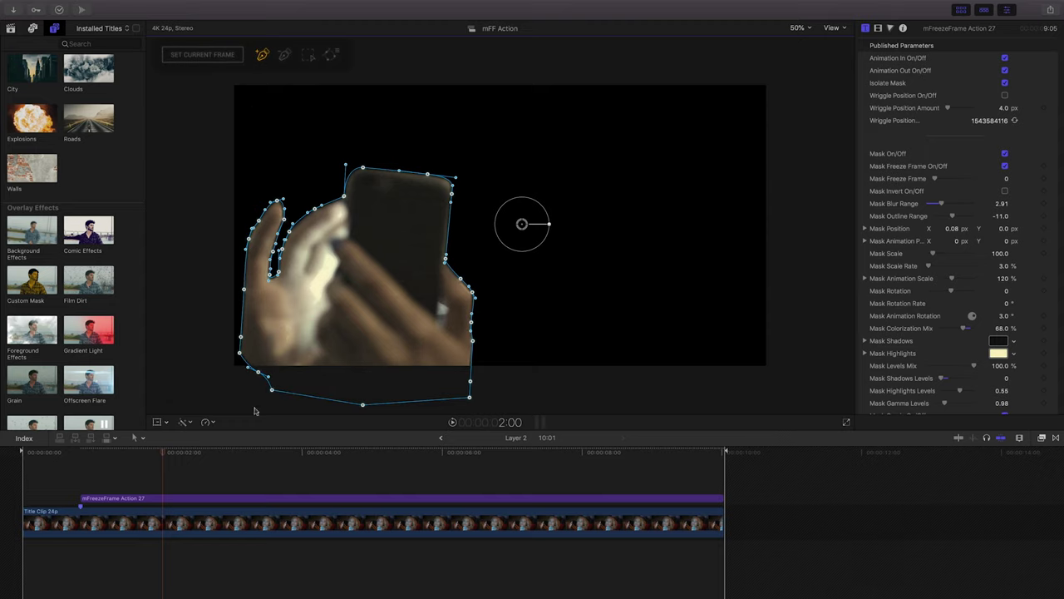
left_click_drag(252, 379, 274, 386)
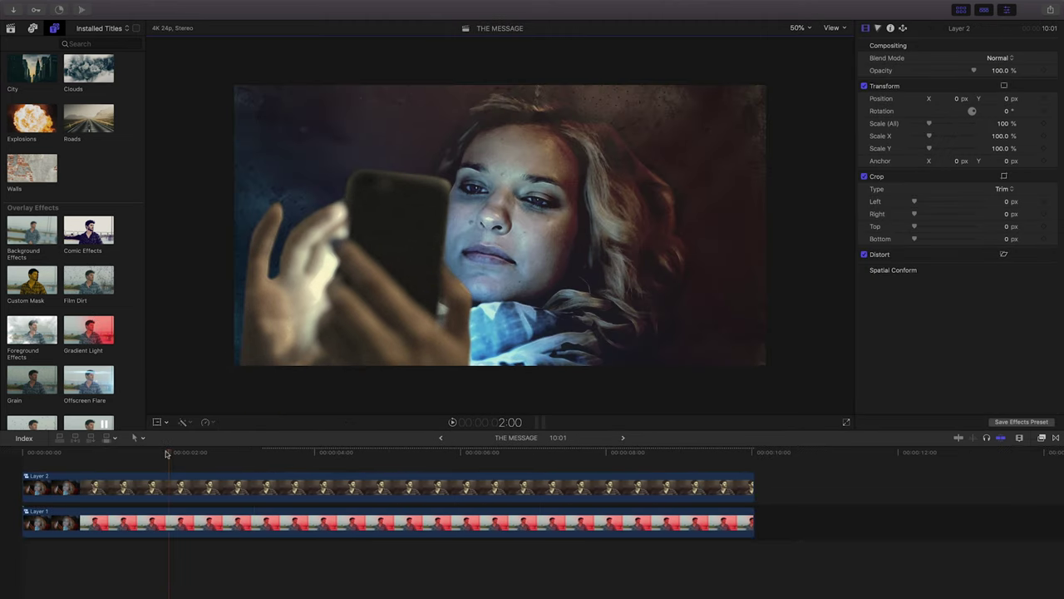
Replay the project from the start, then return to 1:20 in the shot.
left_click(27, 453)
key("space")
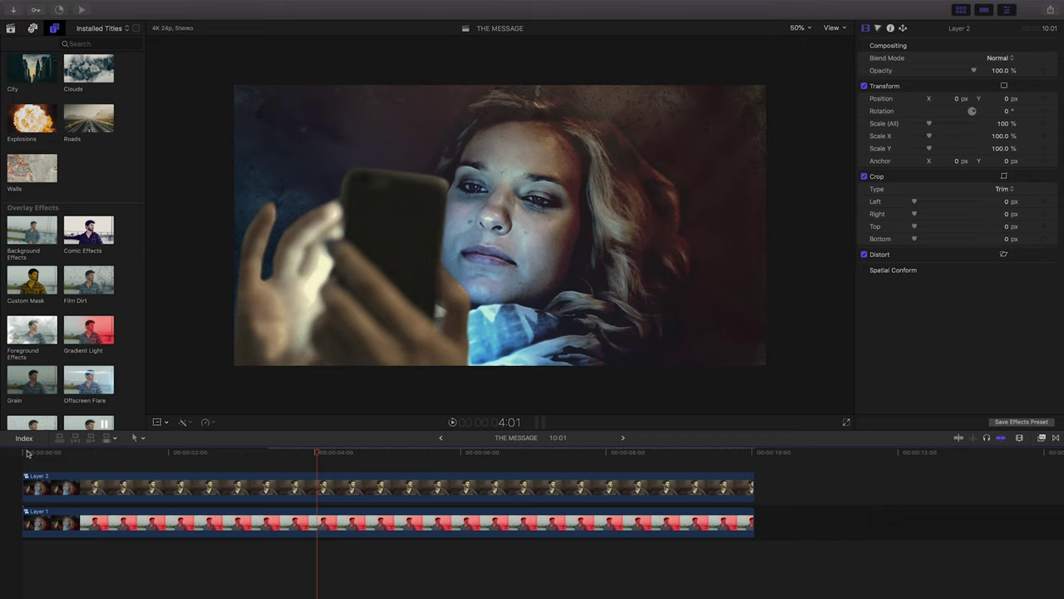
left_click(156, 452)
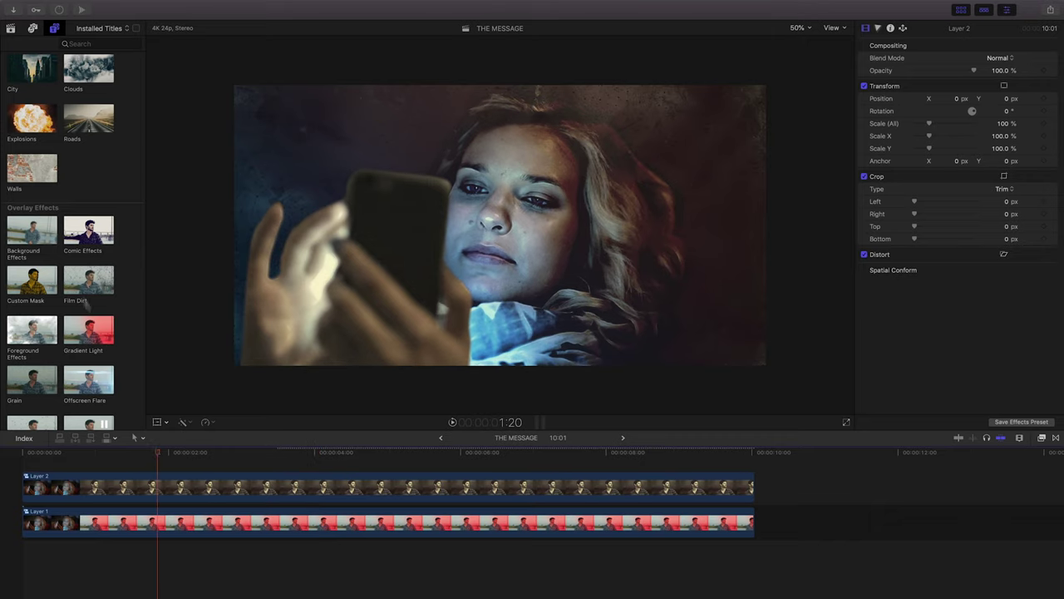
Add the Typography 12 three-name cast title above Layer 2, extended to the shot's end.
scroll(67, 274, "down", 10)
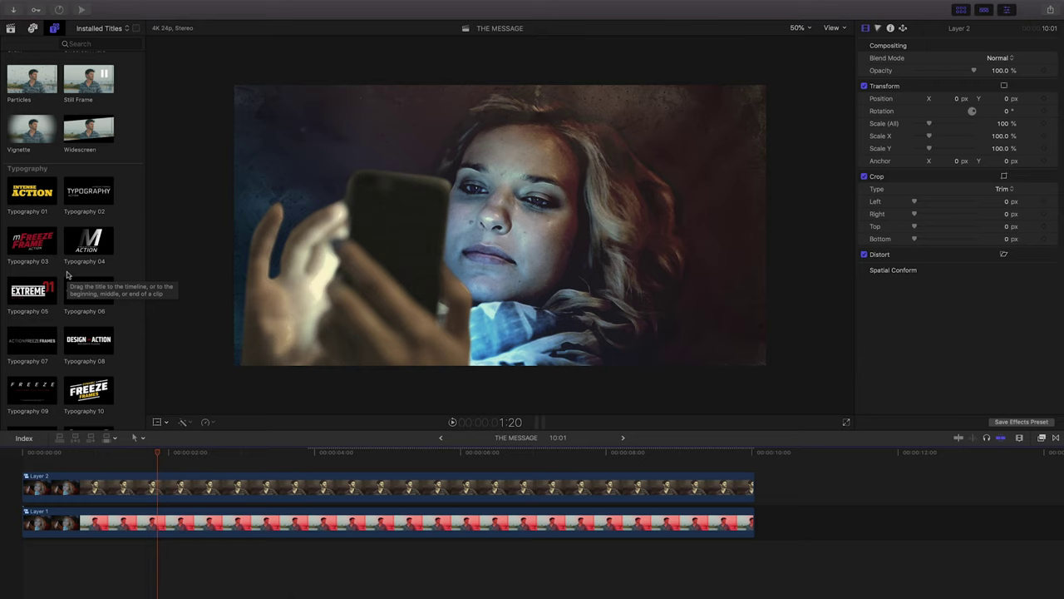
scroll(66, 249, "down", 2)
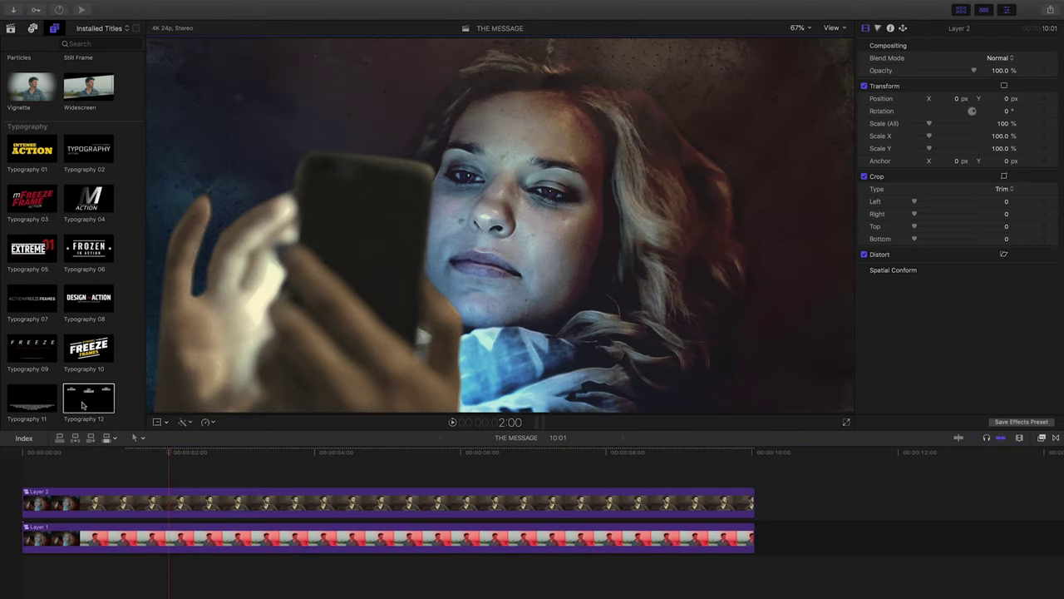
left_click_drag(84, 406, 109, 482)
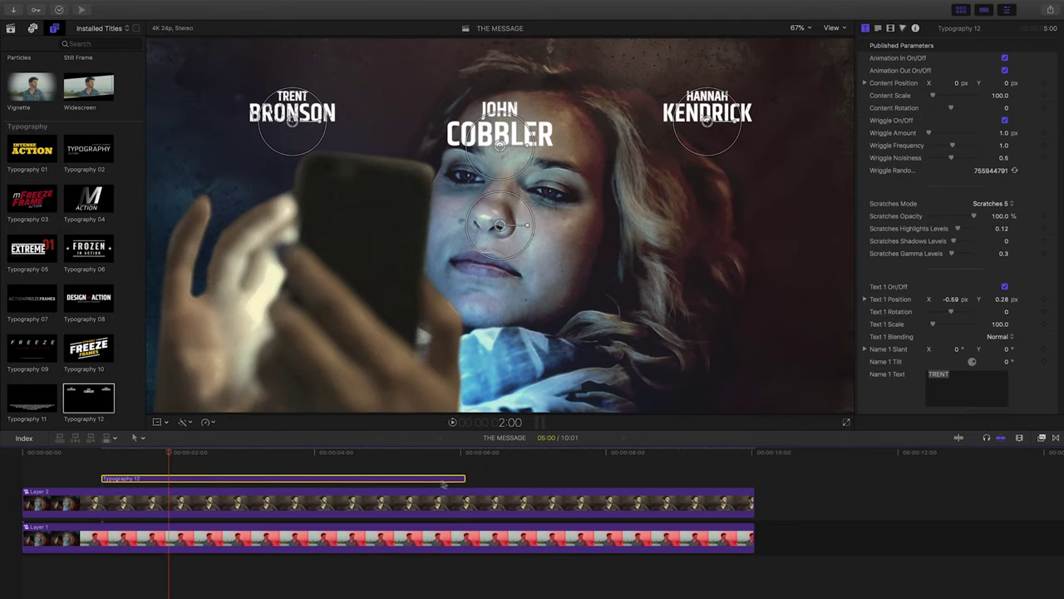
left_click_drag(467, 476, 753, 476)
left_click(98, 454)
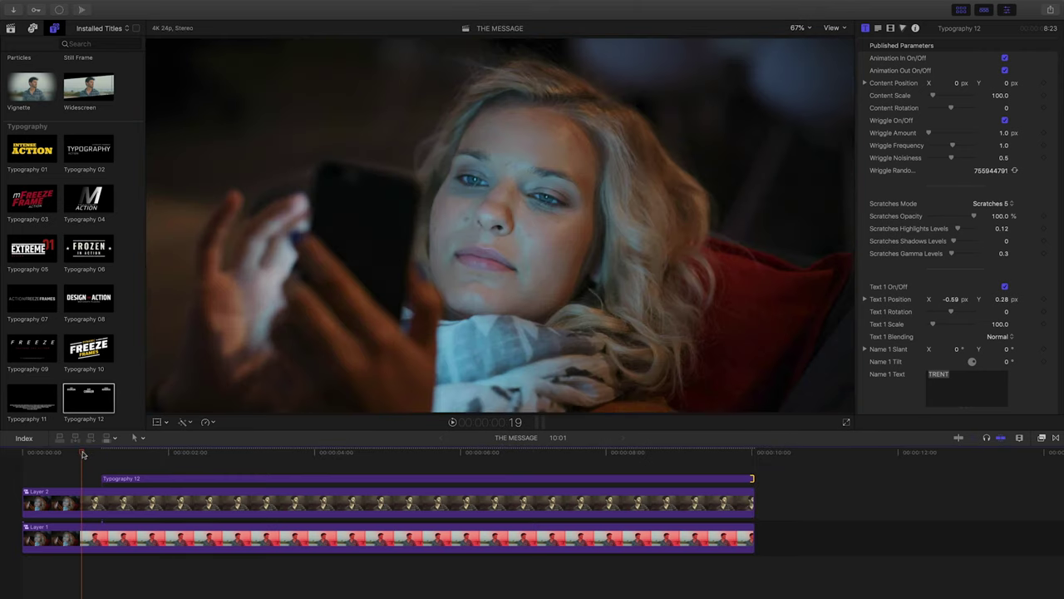
left_click(93, 454)
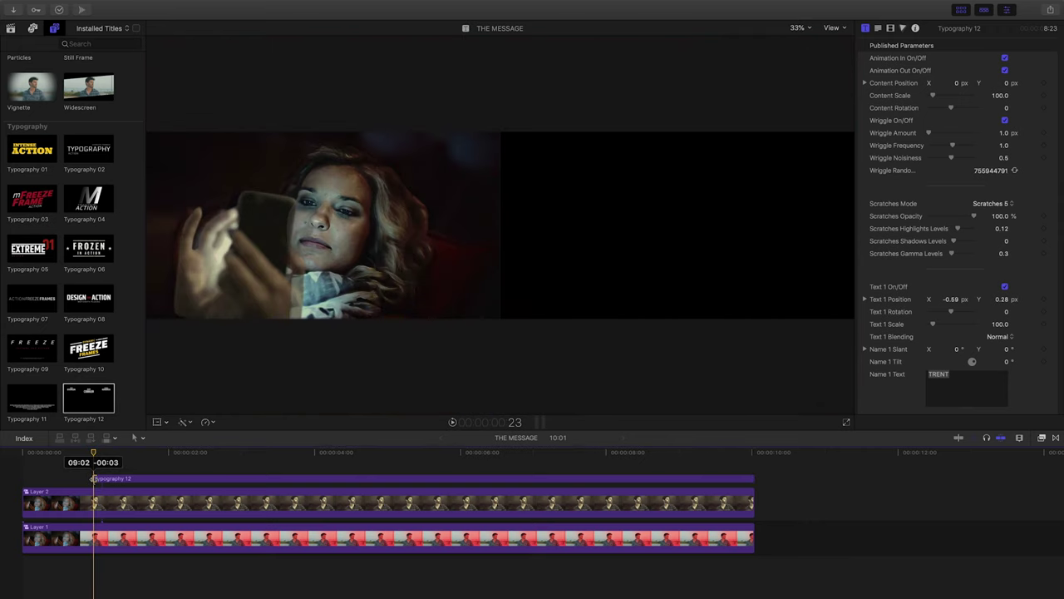
left_click(169, 478)
Replace the first cast credit's Name and Surname with the new actor's names.
triple_click(967, 375)
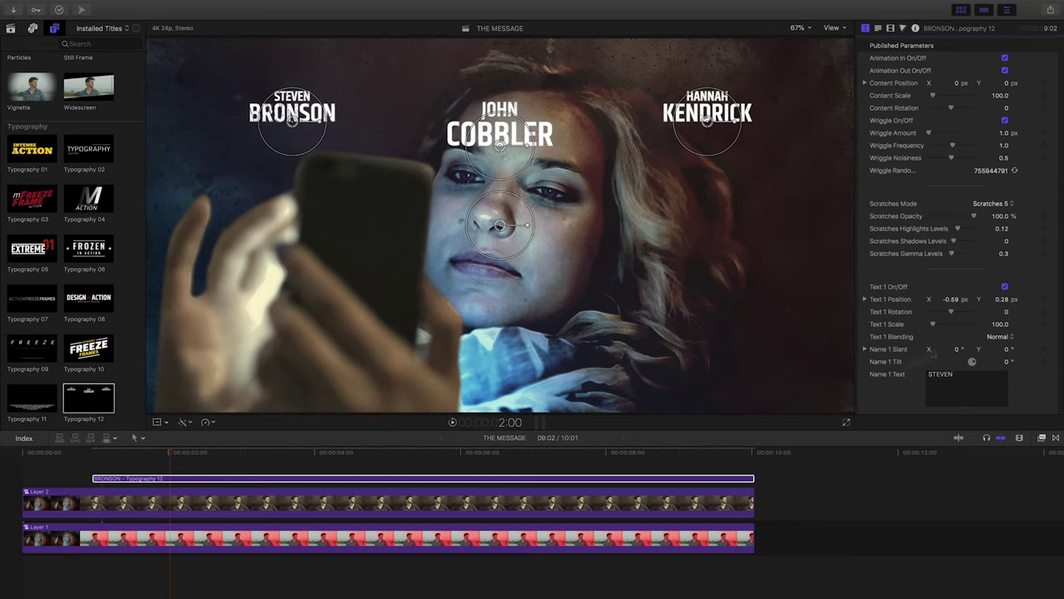
scroll(967, 366, "down", 5)
triple_click(967, 349)
Replace the second cast credit's Name and Surname with the new actor's names.
scroll(967, 349, "down", 5)
triple_click(967, 328)
scroll(967, 327, "down", 5)
triple_click(967, 307)
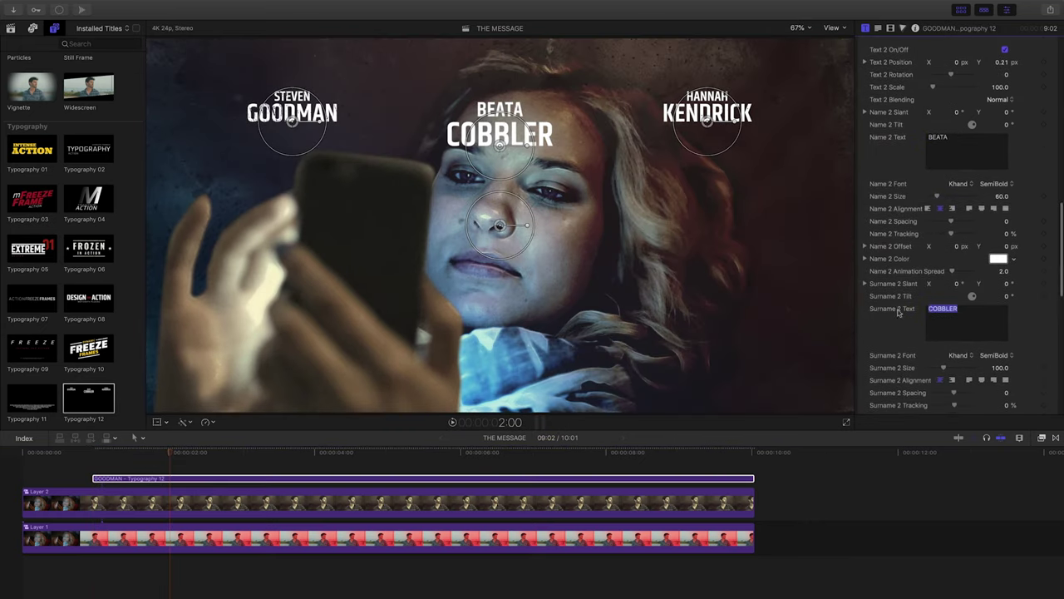
Replace the third cast credit's Name and Surname with the new actor's names.
scroll(967, 307, "down", 5)
triple_click(967, 257)
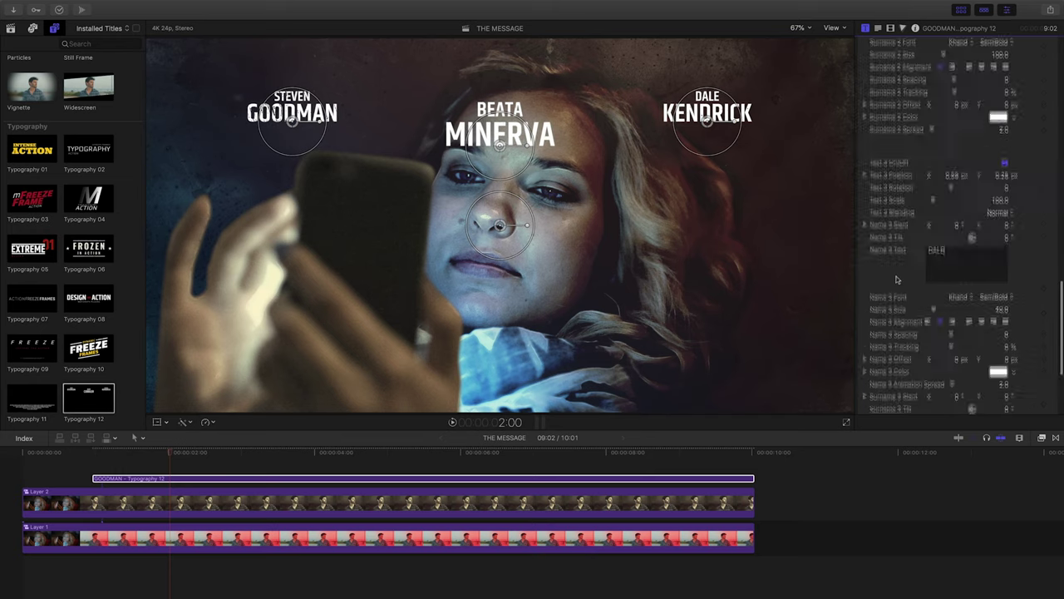
scroll(967, 257, "down", 5)
triple_click(967, 268)
Play the project from the start to preview the updated credits.
left_click(25, 451)
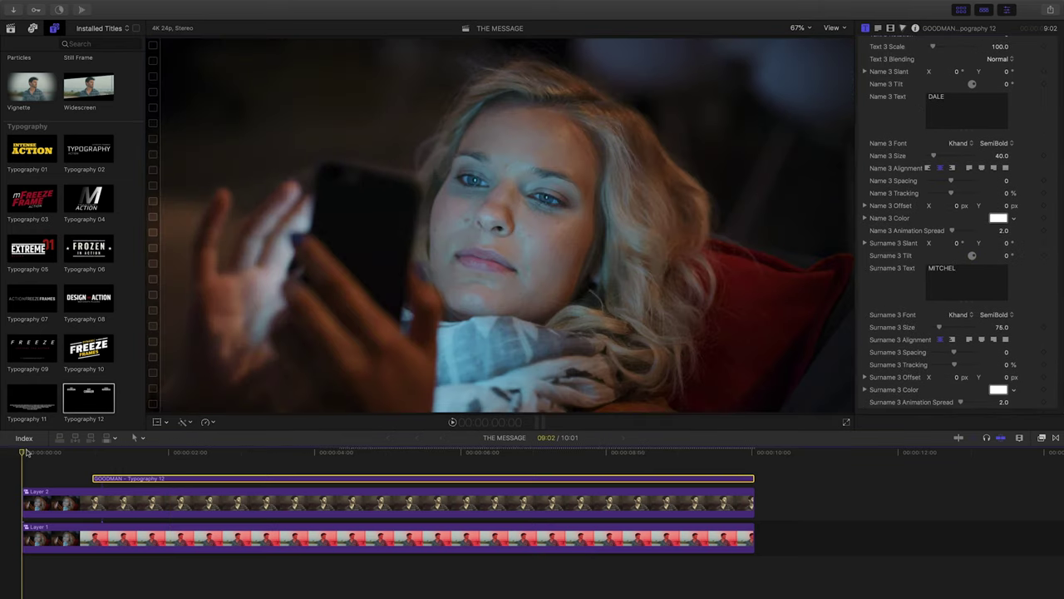
key("space")
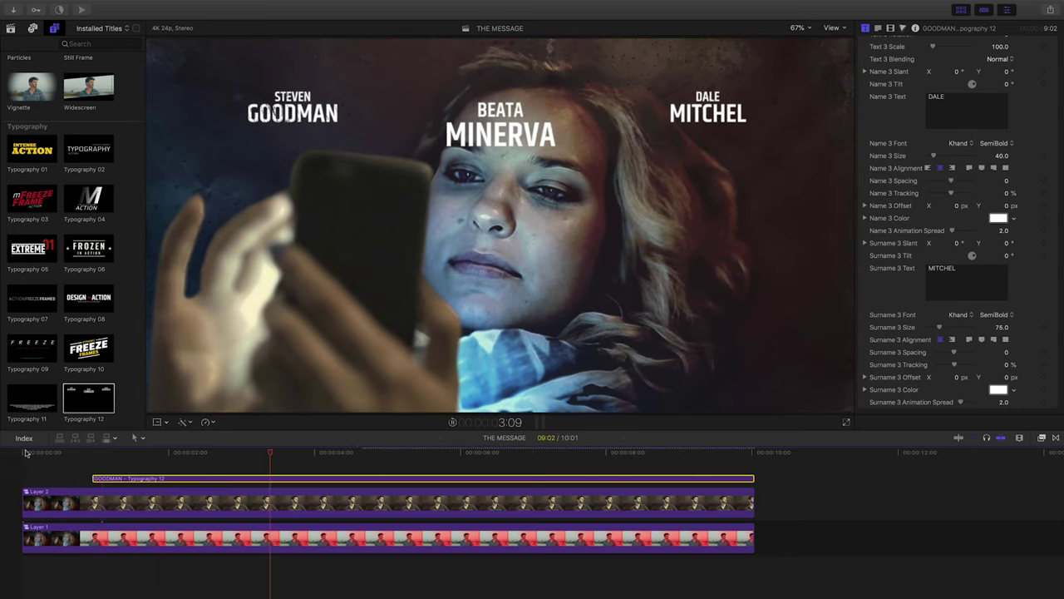
key("space")
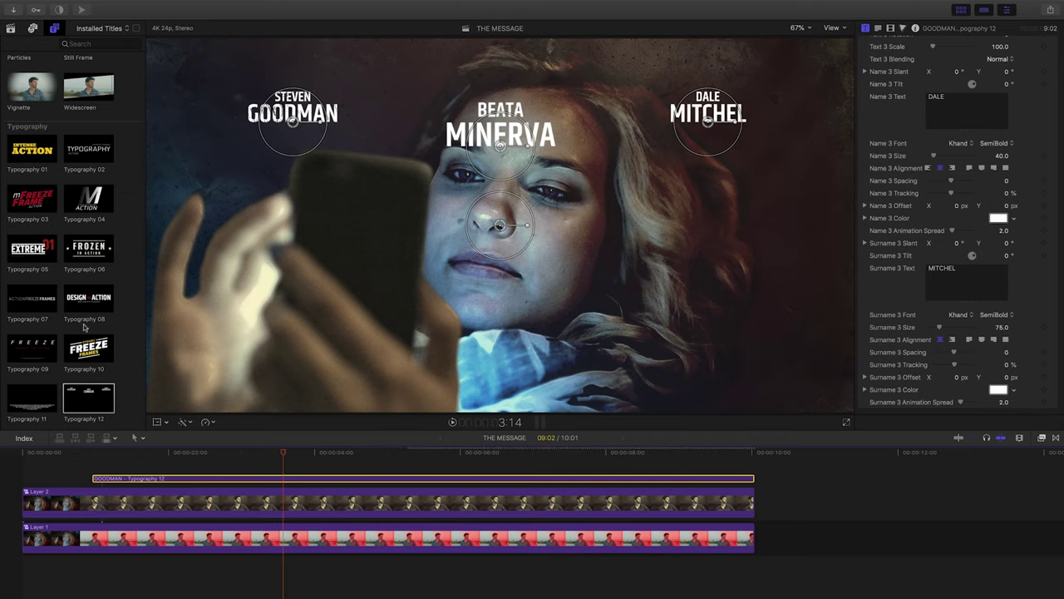
Add the Typography 08 title above the Typography 12 credits, extended to the clip's end.
scroll(83, 327, "up", 1)
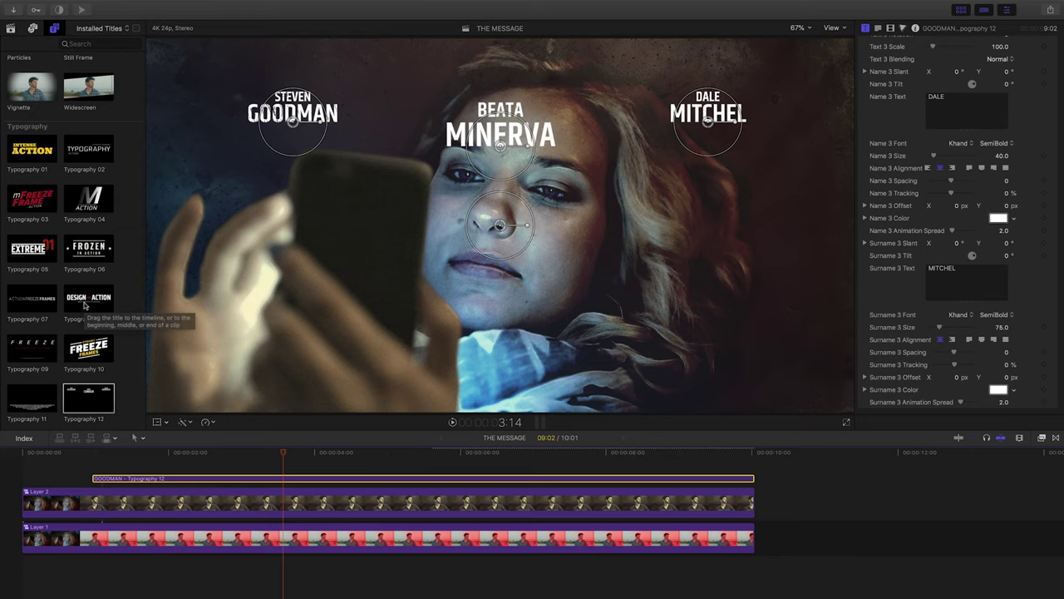
left_click(84, 305)
left_click_drag(84, 305, 94, 471)
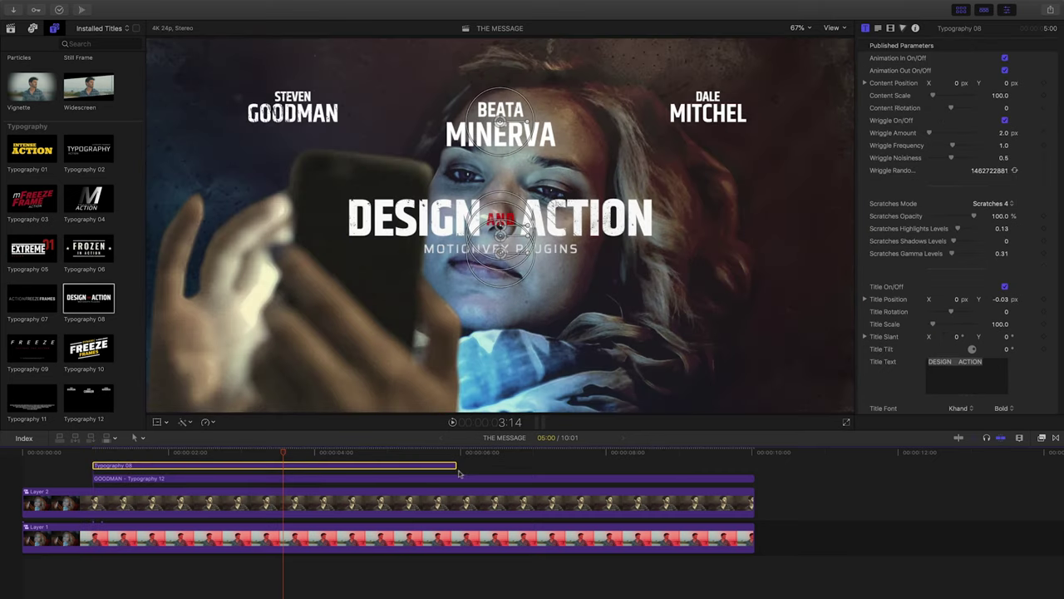
left_click_drag(460, 466, 752, 466)
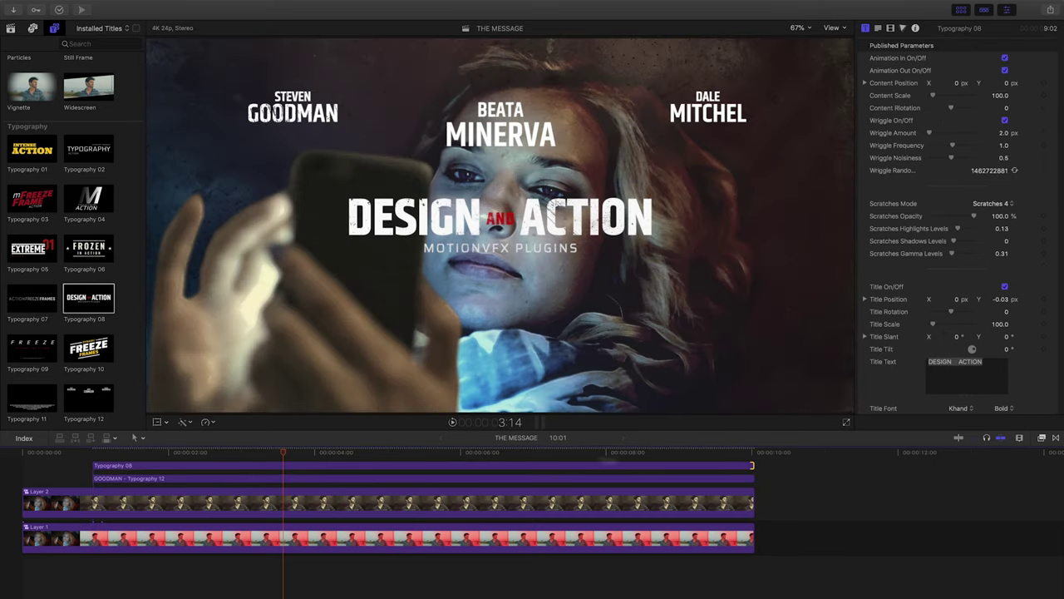
left_click(319, 454)
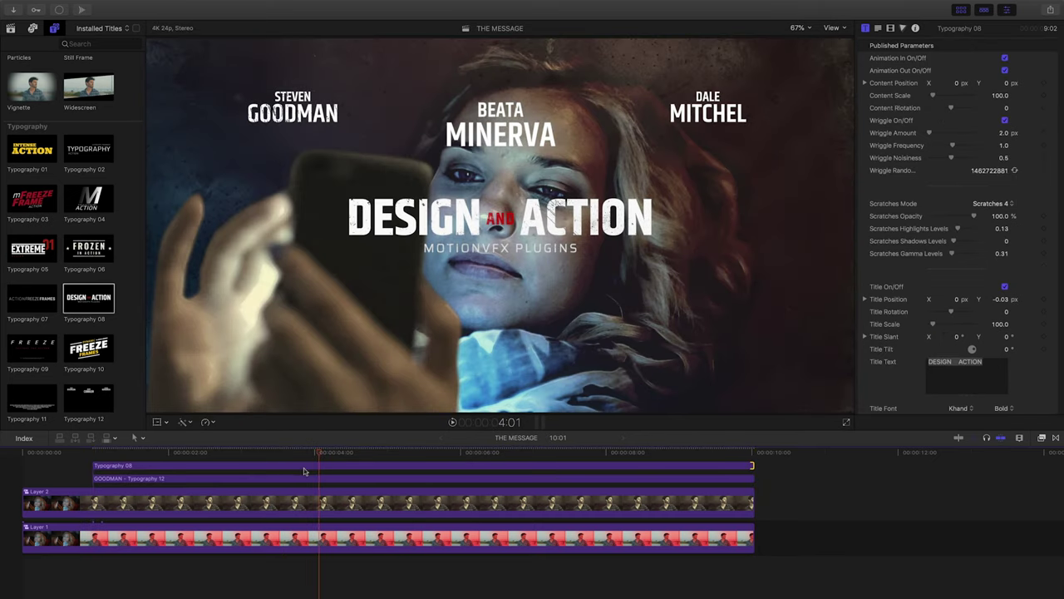
Move the DESIGN AND ACTION title lower right and place it beneath Layer 2, behind the hand.
left_click(303, 470)
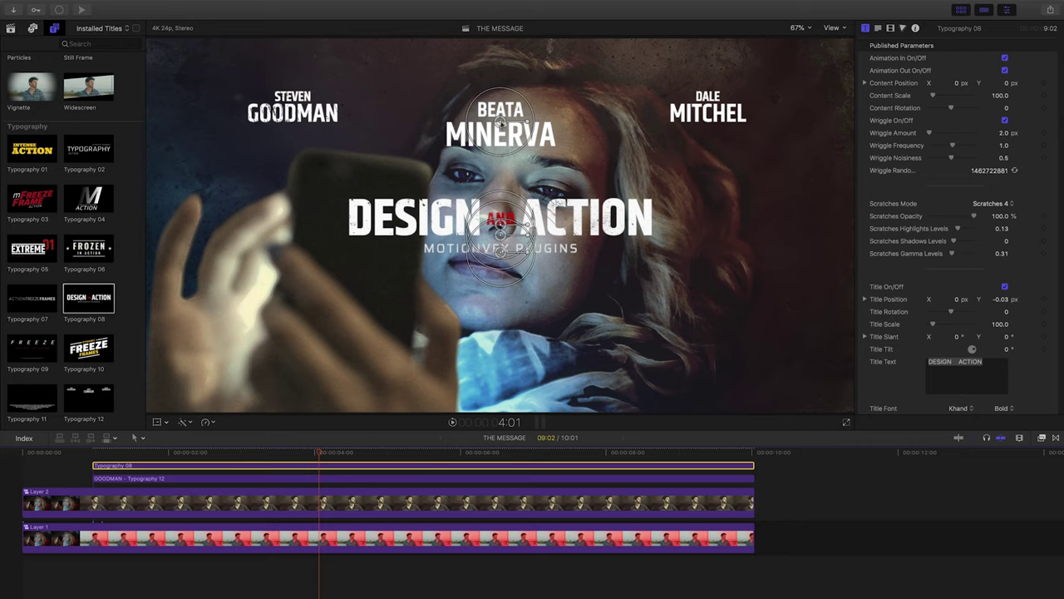
left_click_drag(502, 122, 601, 246)
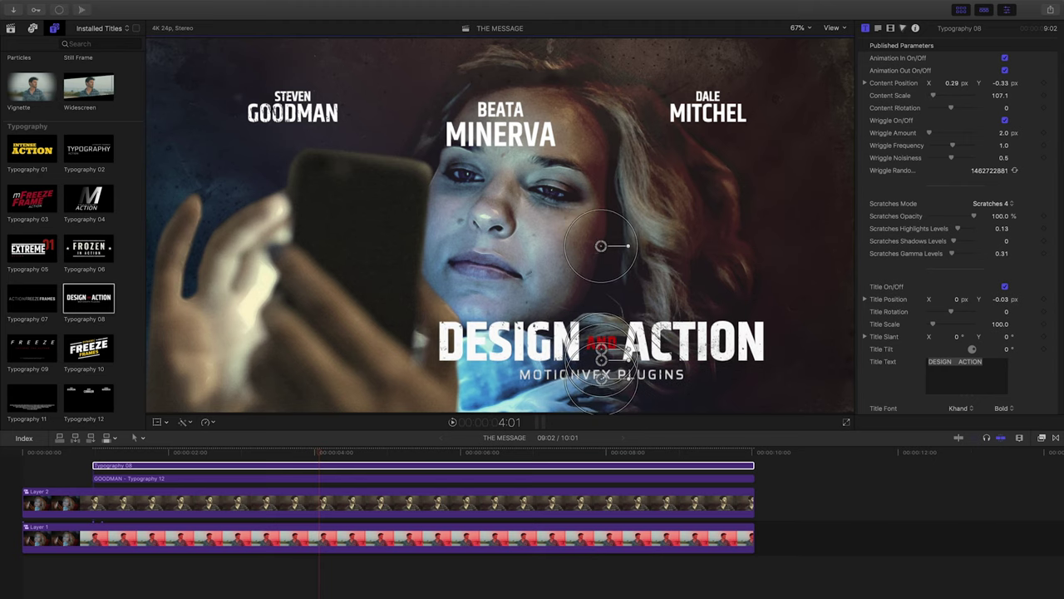
left_click(197, 467)
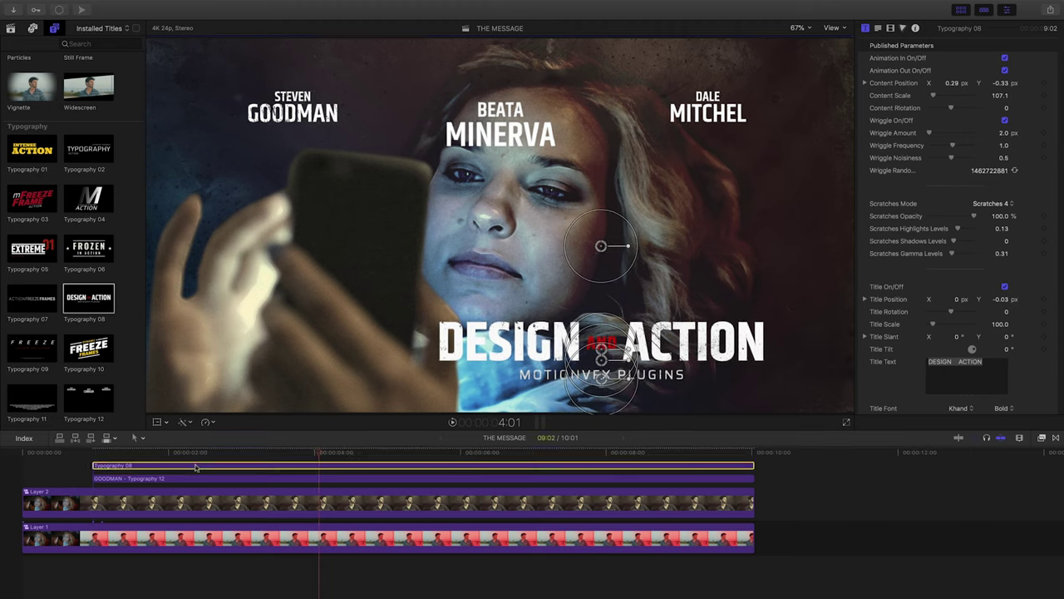
left_click_drag(197, 468, 199, 522)
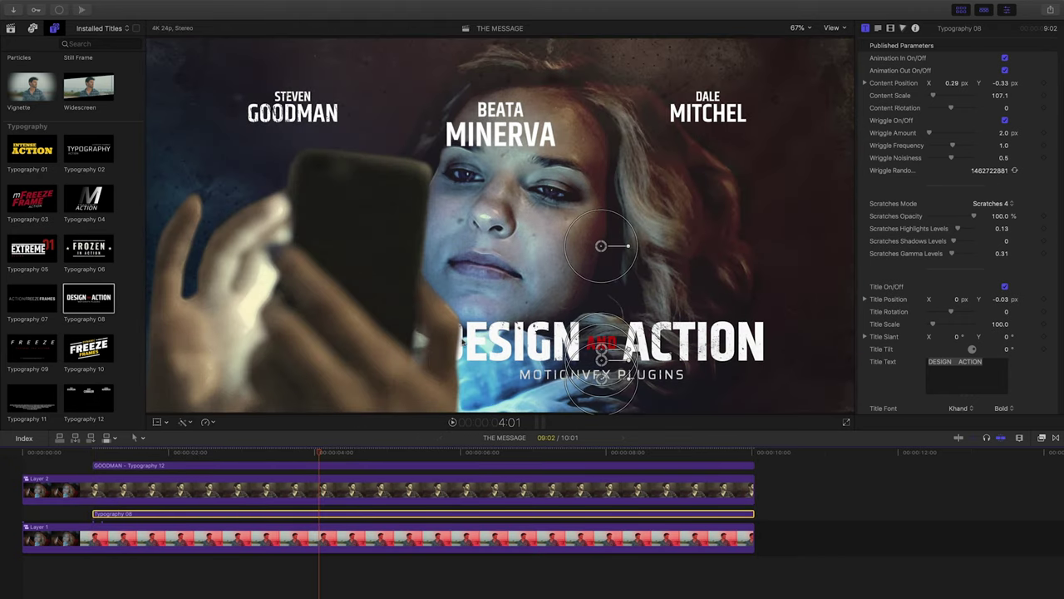
left_click_drag(602, 246, 612, 225)
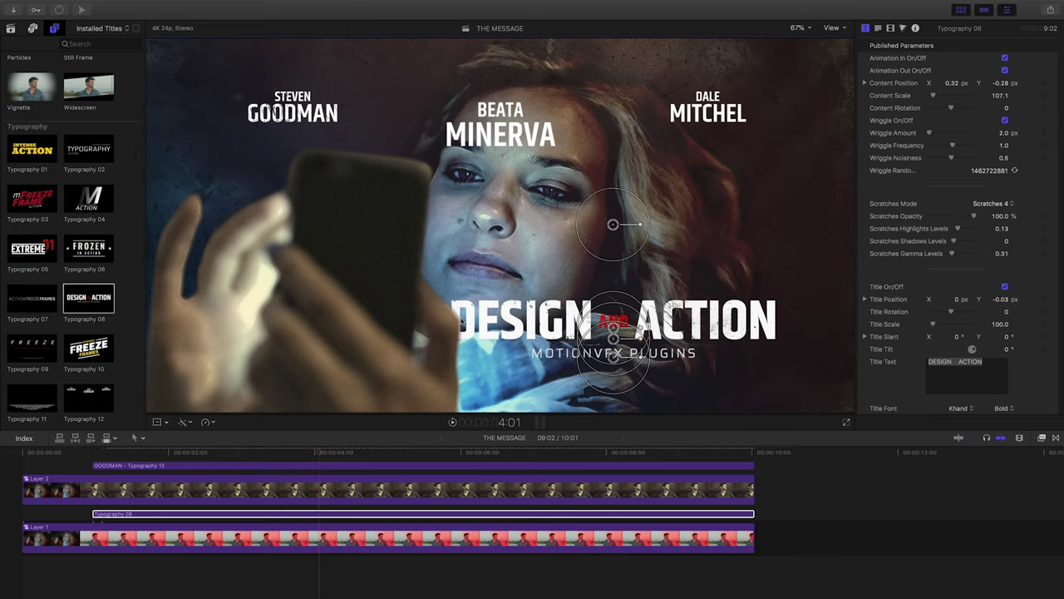
Change the title text to 'THE MESSAGE' with a raised 'WAITING FOR' header above it.
left_click(305, 516)
left_click_drag(987, 362, 890, 360)
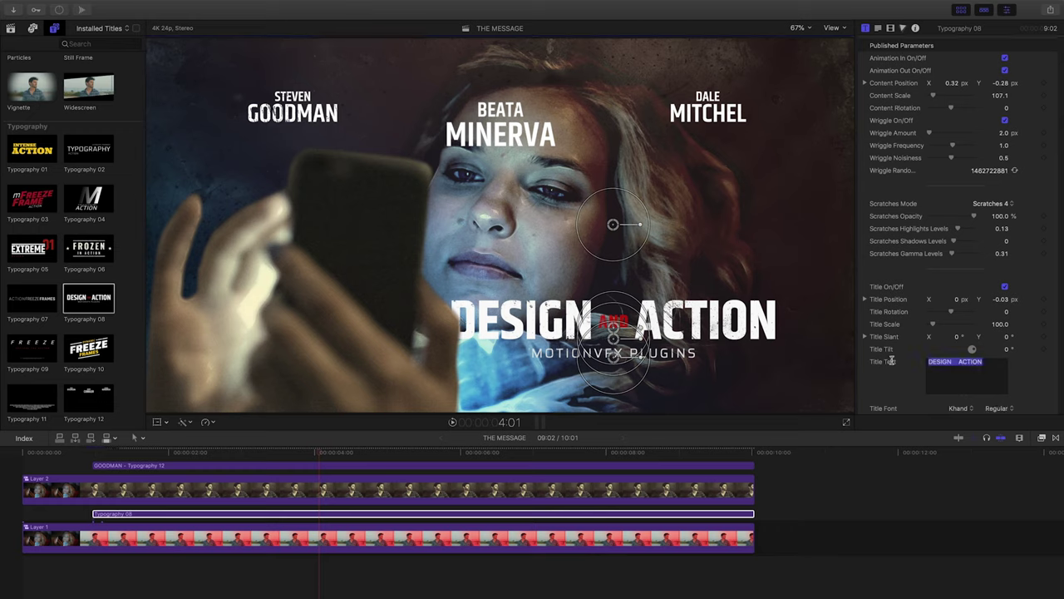
type("THE MESSAGE")
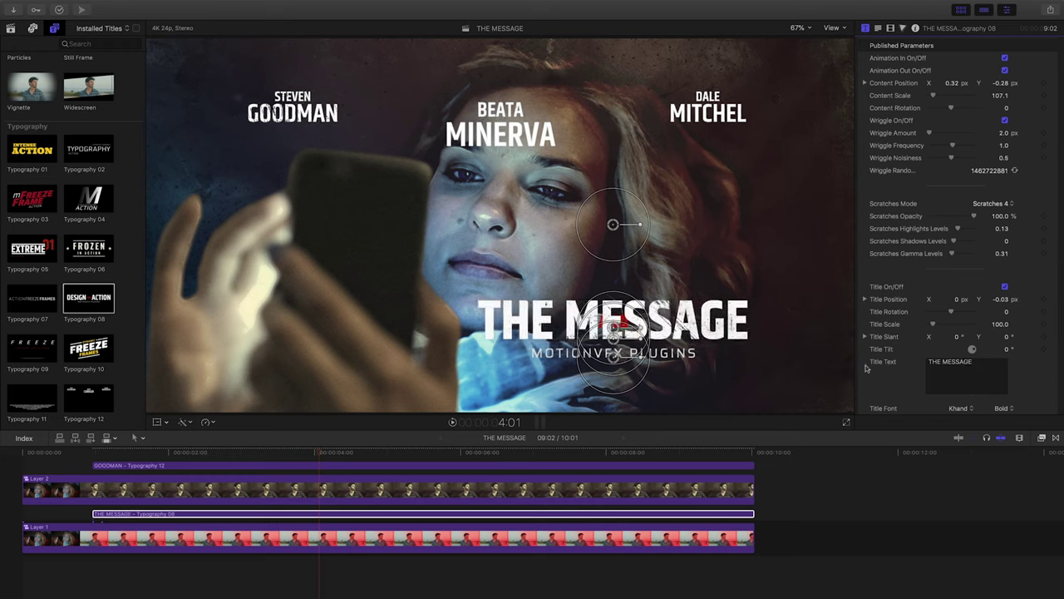
scroll(960, 299, "down", 10)
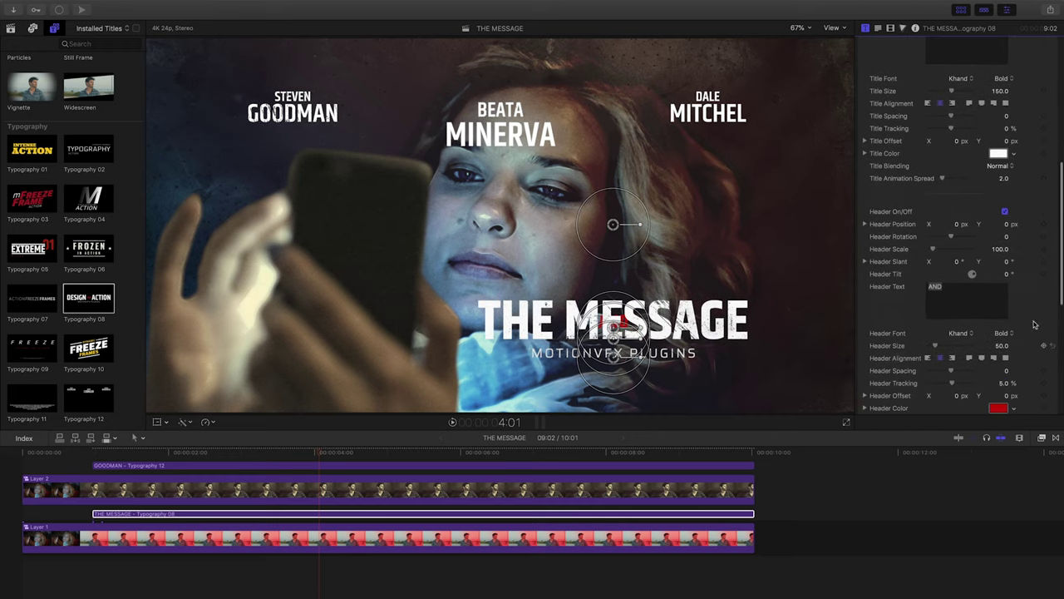
left_click_drag(959, 298, 876, 289)
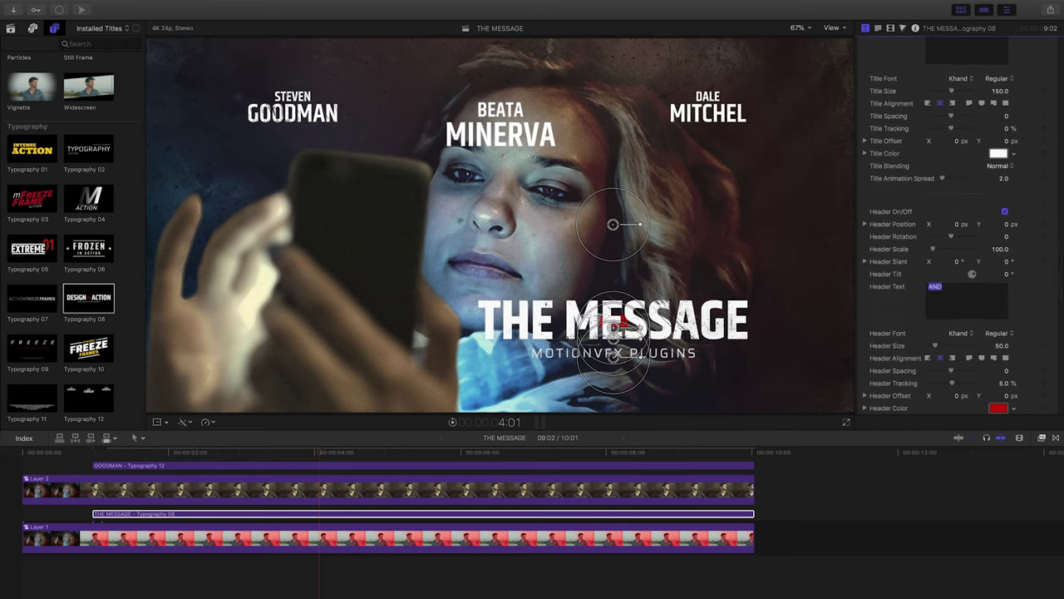
type("WAITING FOR")
left_click_drag(614, 303, 613, 291)
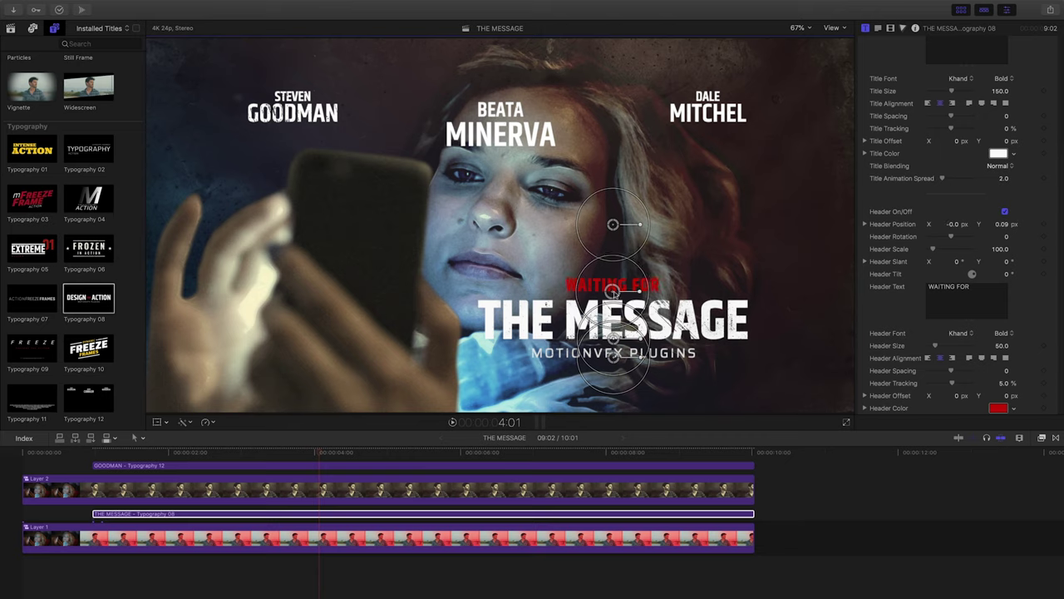
Set the header colour to olive yellow-green.
left_click(999, 408)
left_click(794, 264)
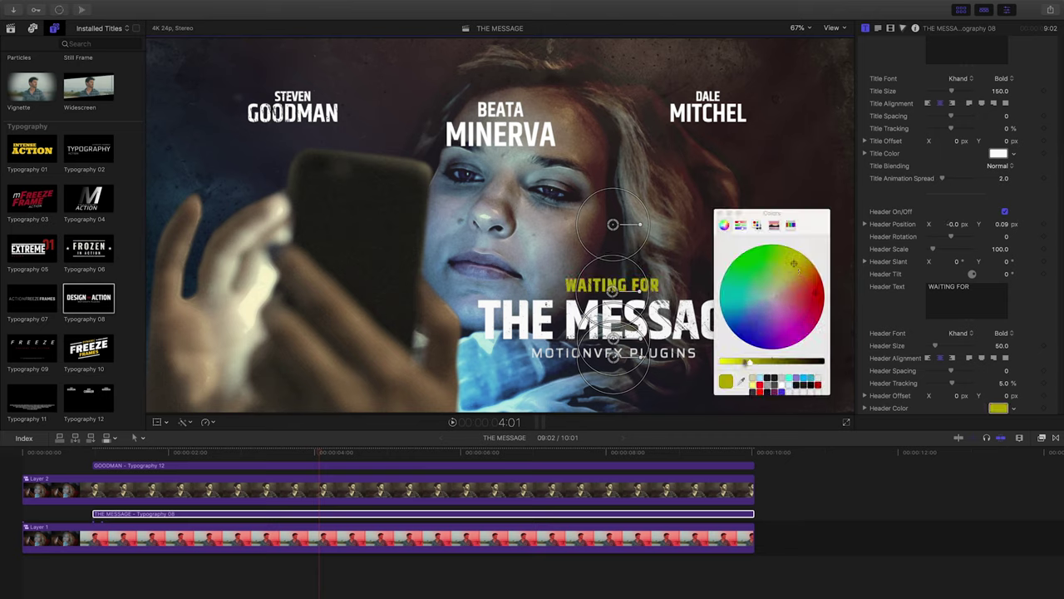
left_click(763, 363)
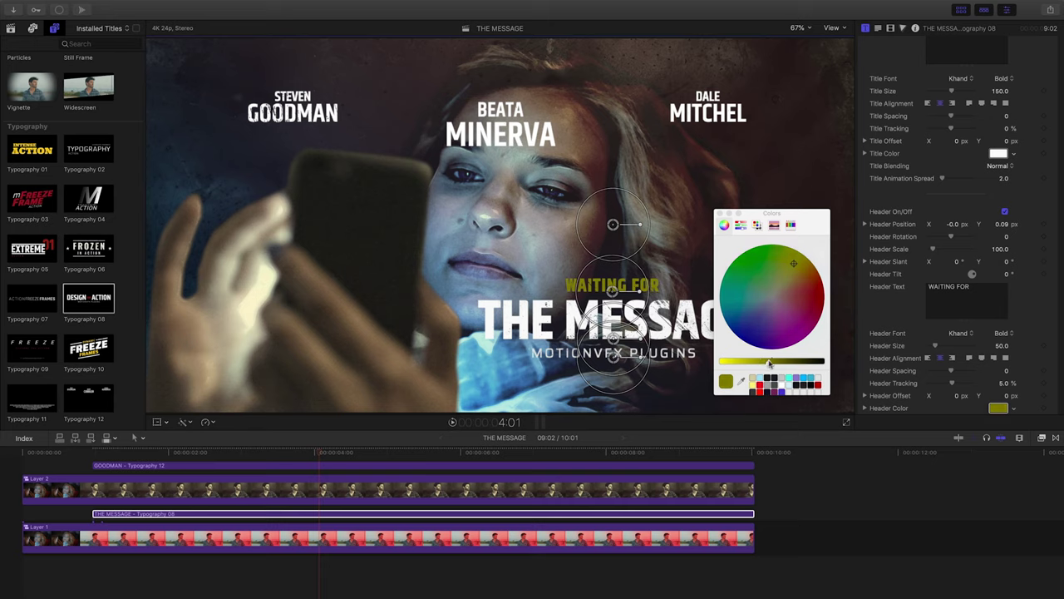
left_click(718, 214)
Replace the subtitle with 'A C.LEM FANDANGO FILM'.
scroll(890, 341, "down", 5)
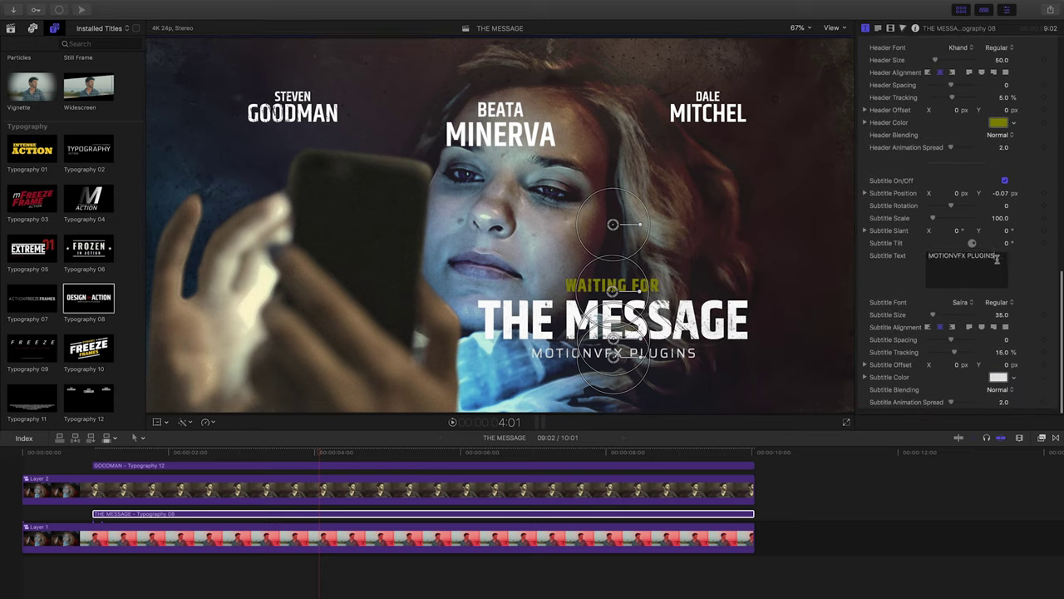
triple_click(964, 257)
key("BackSpace")
type("A C.LEM FANDANGO FILM")
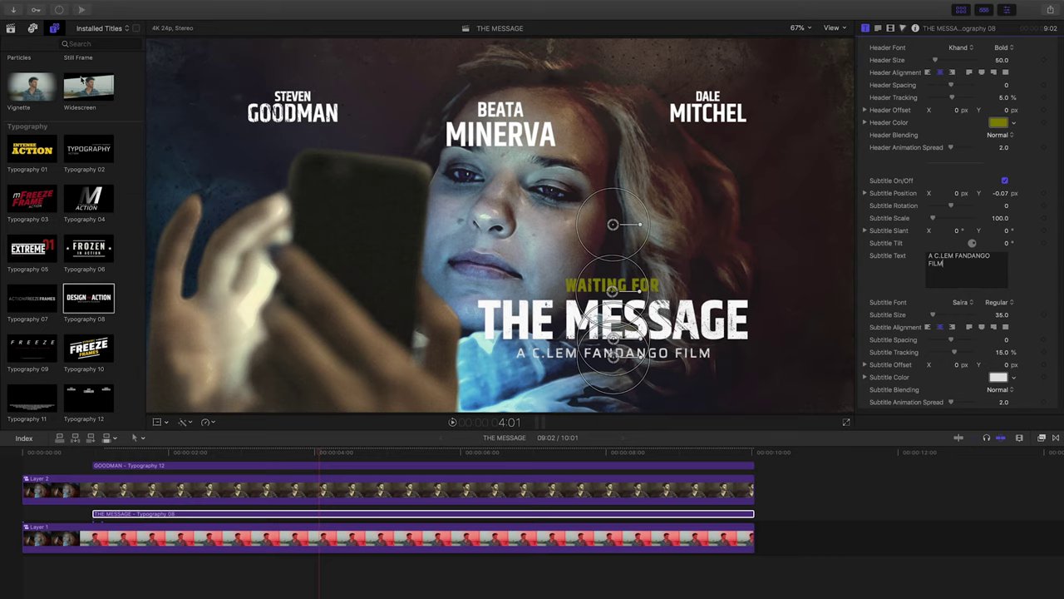
Add the Widescreen title above the GOODMAN cast title, spanning the whole clip.
left_click_drag(86, 88, 95, 458)
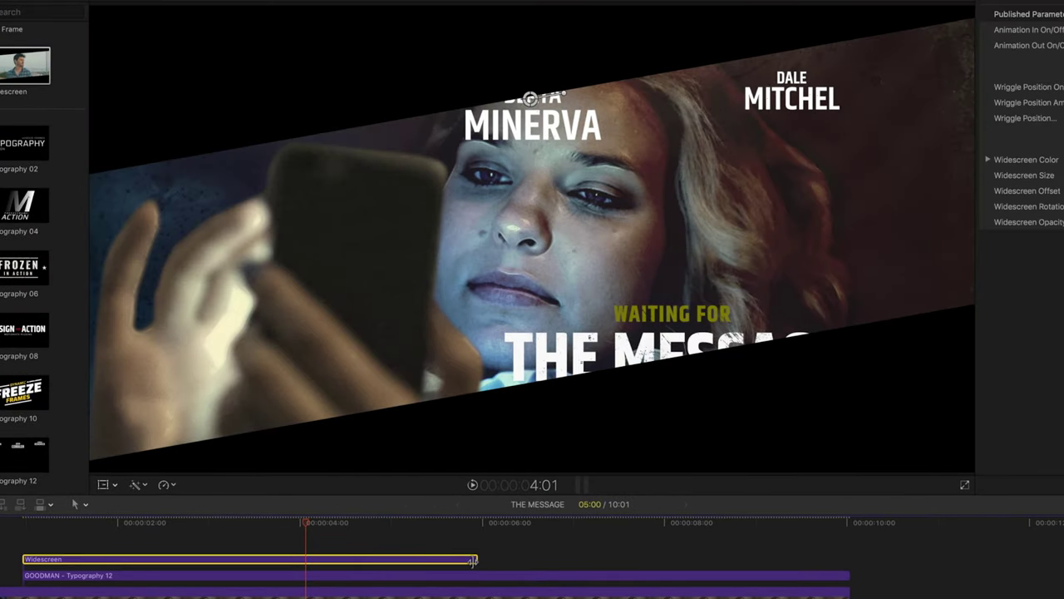
left_click_drag(476, 558, 476, 559)
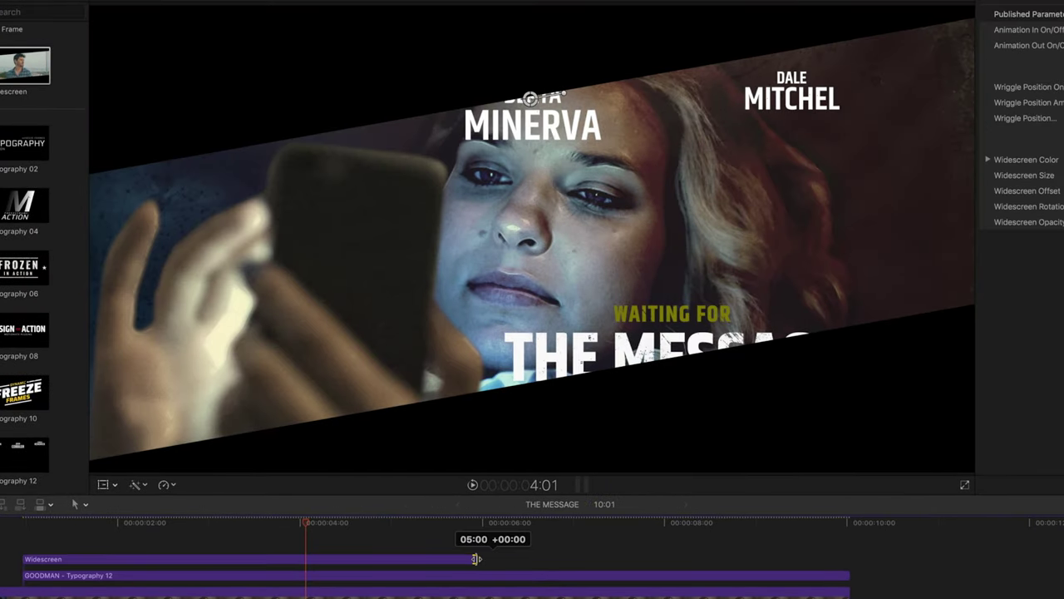
left_click_drag(475, 558, 849, 559)
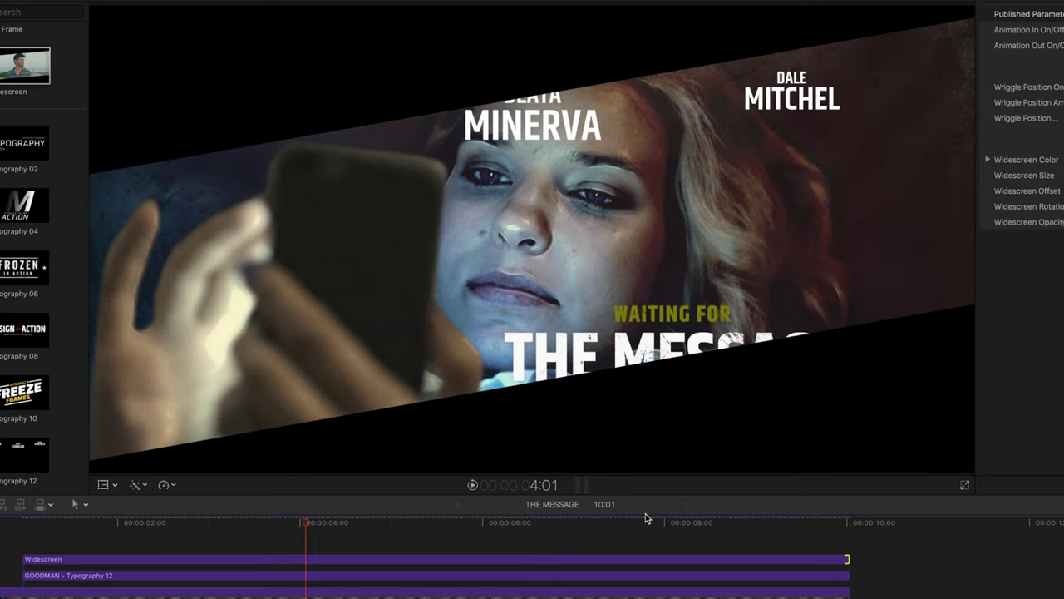
left_click(418, 563)
key("Delete")
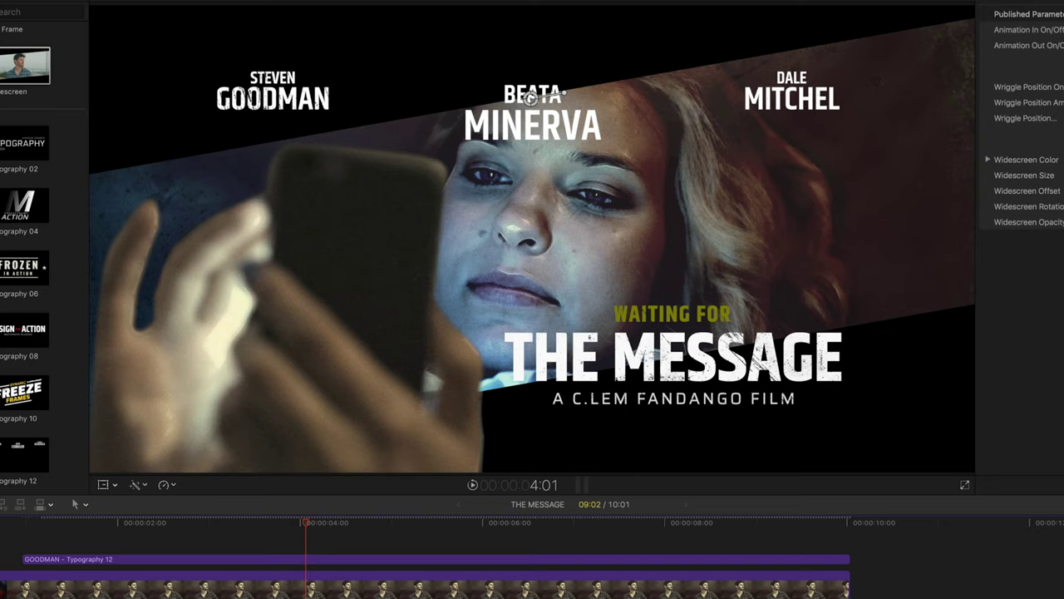
left_click_drag(25, 67, 420, 547)
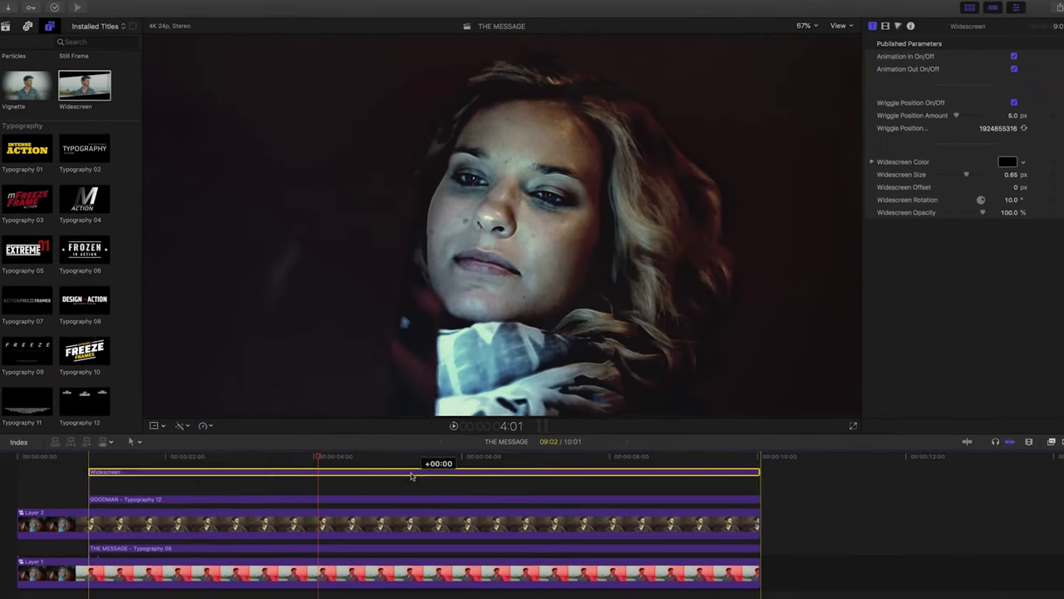
left_click_drag(411, 476, 410, 472)
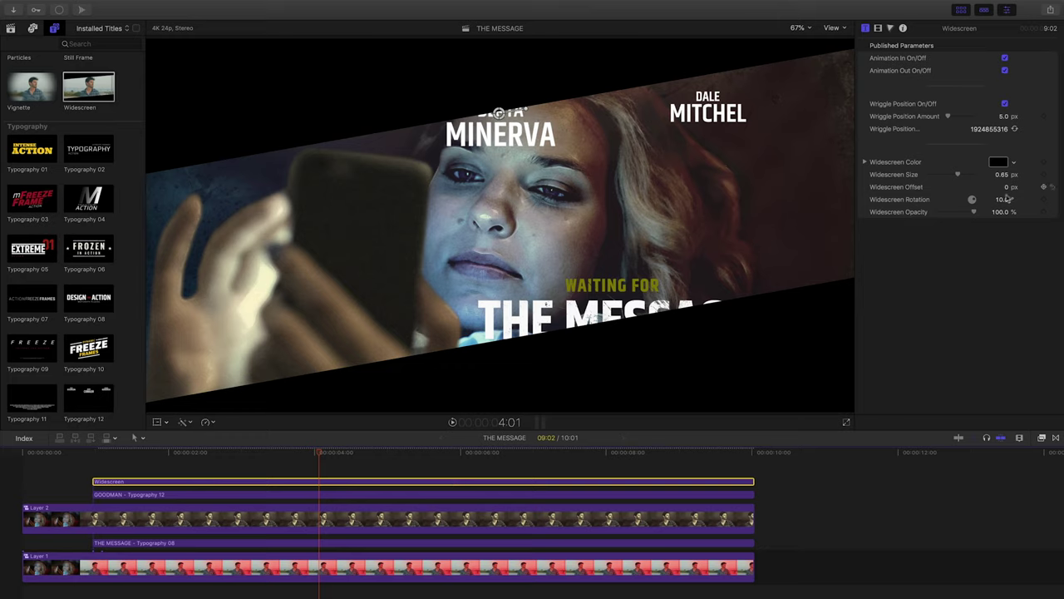
Set the widescreen bars' Rotation to 0 and turn off Wriggle Position.
left_click(1004, 200)
type("0")
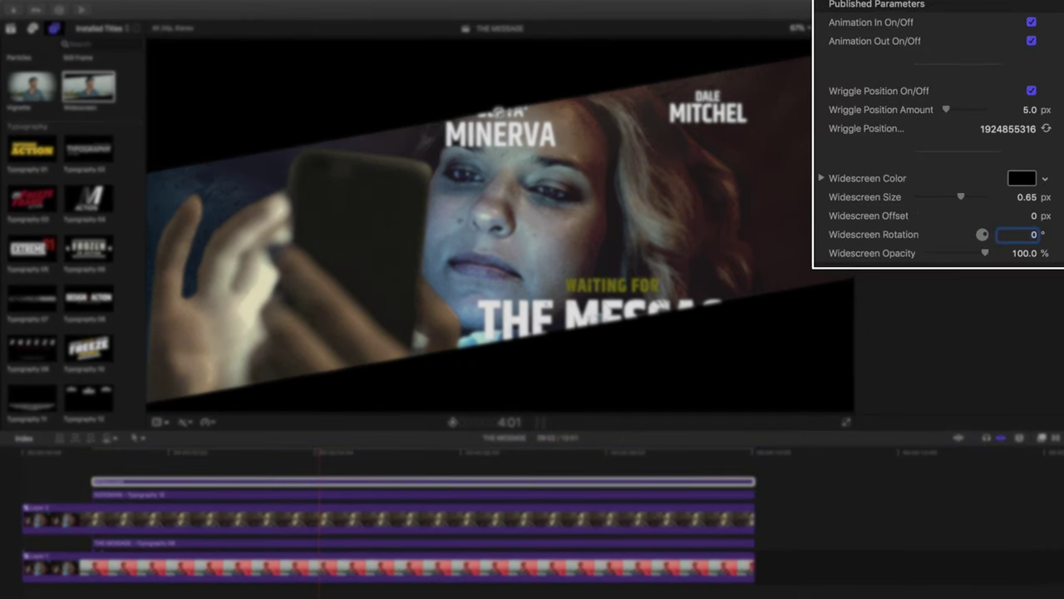
key("Return")
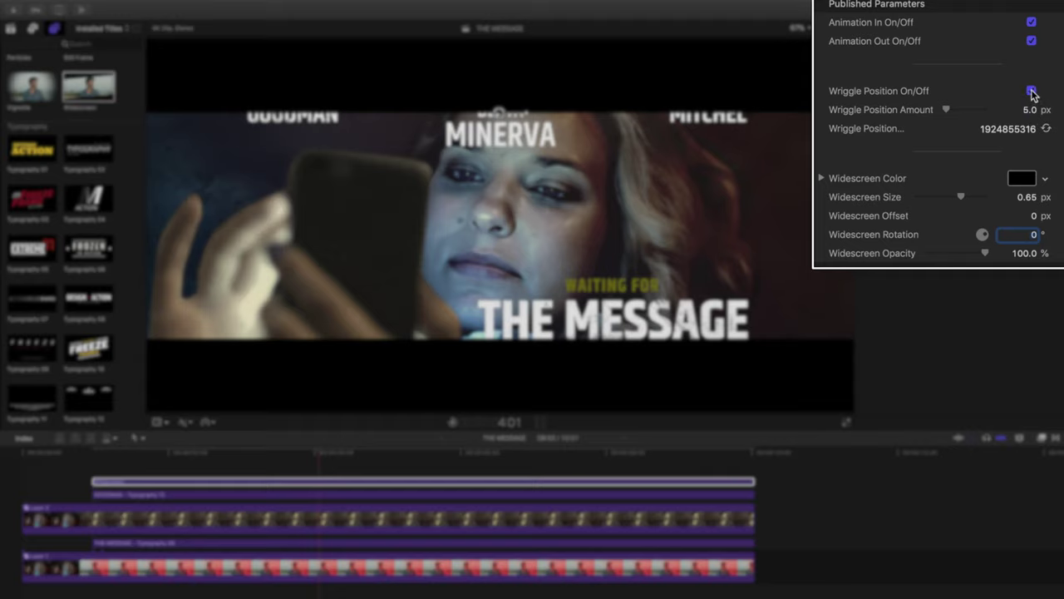
left_click(1032, 92)
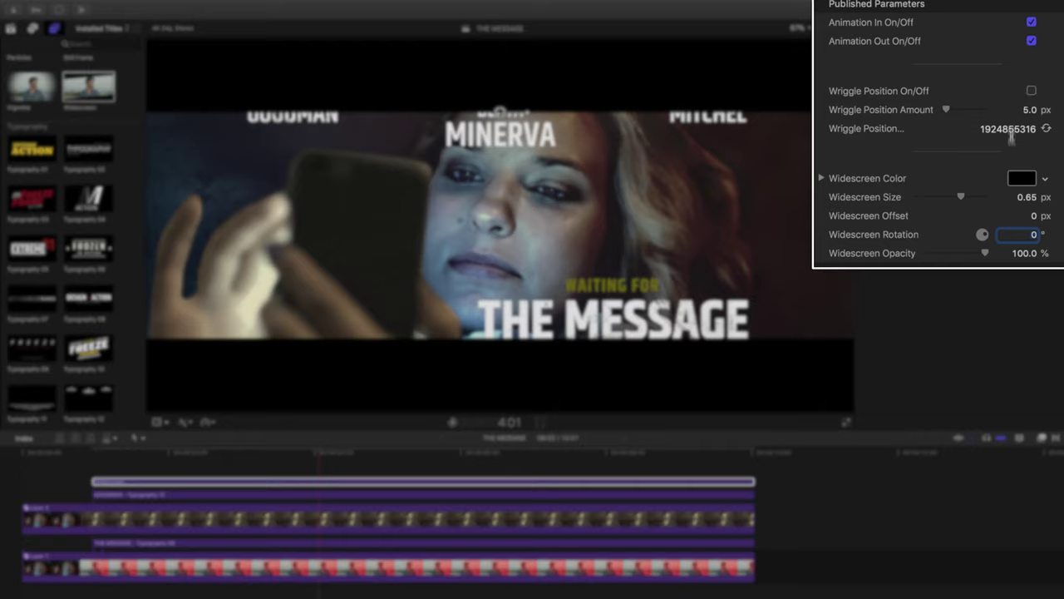
Make the letterbox bars thinner with a Widescreen Size of 0.85.
left_click_drag(1028, 197, 1027, 197)
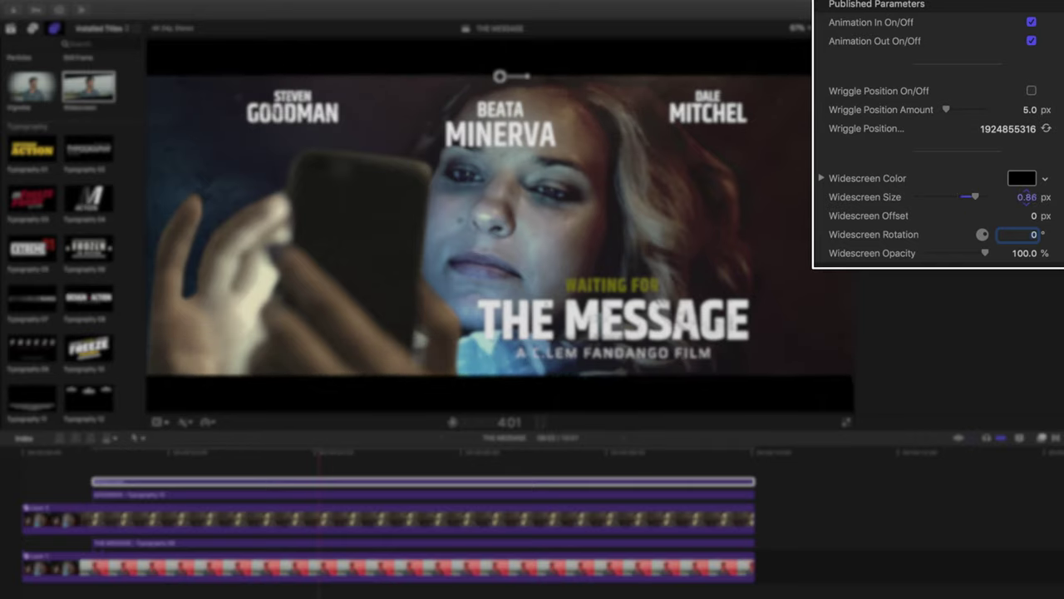
left_click(1028, 198)
key("BackSpace")
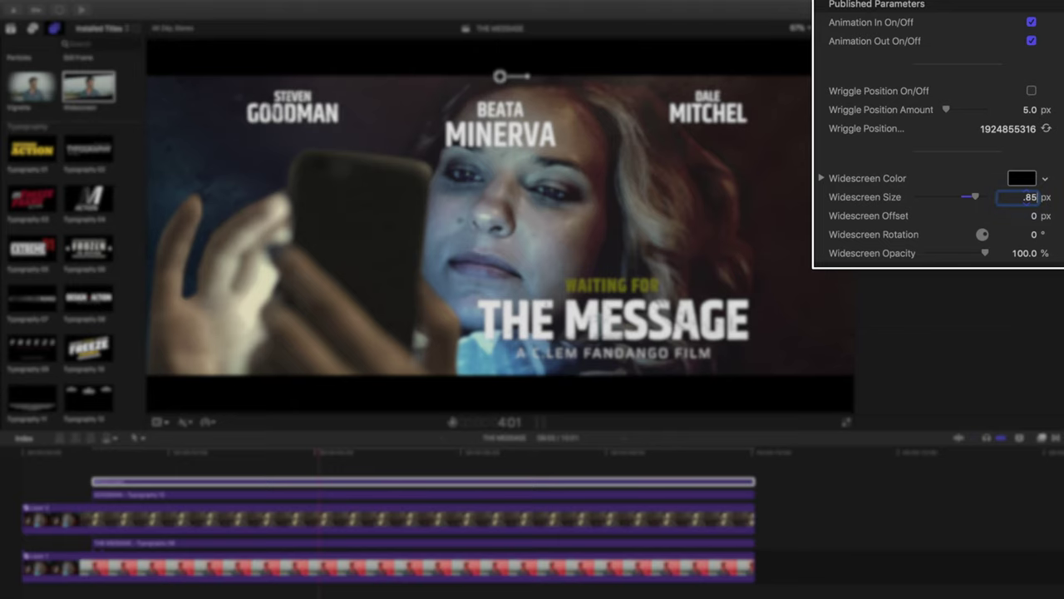
key("Return")
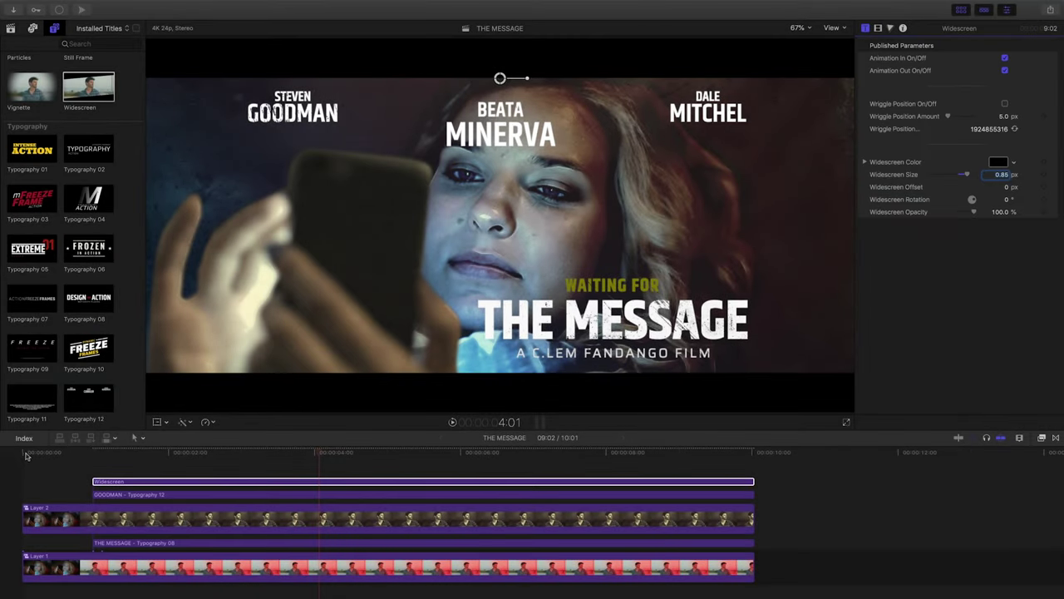
Play the composite from the start of the timeline to review the level bars.
left_click(25, 453)
key("space")
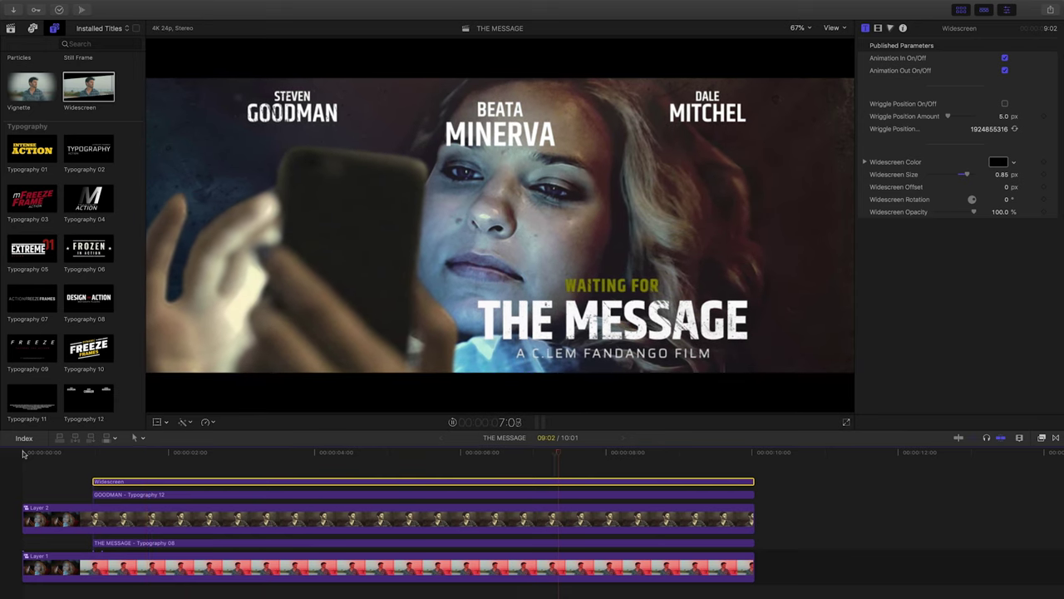
key("space")
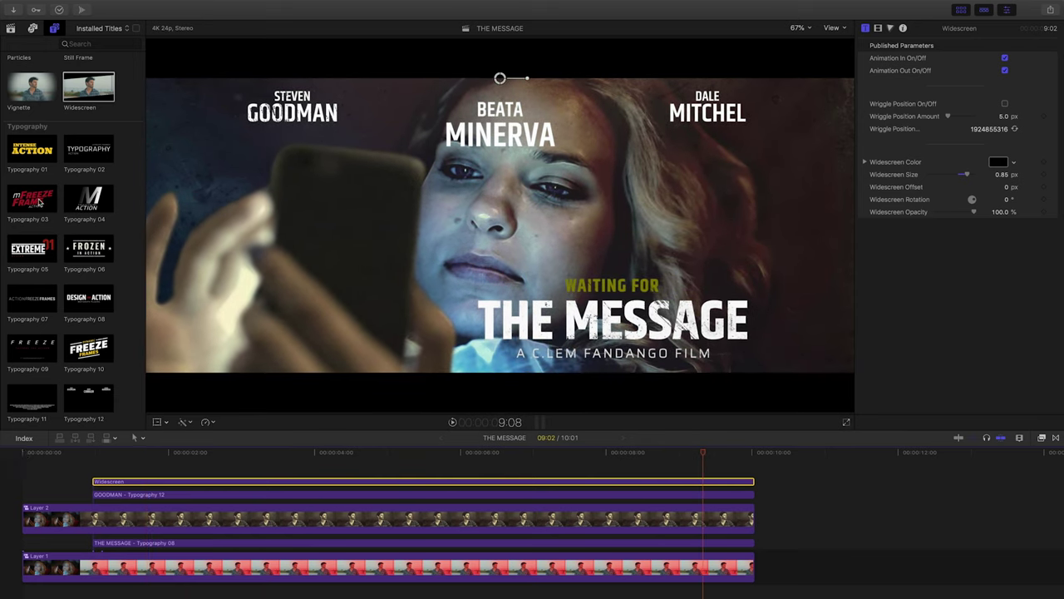
scroll(38, 202, "up", 5)
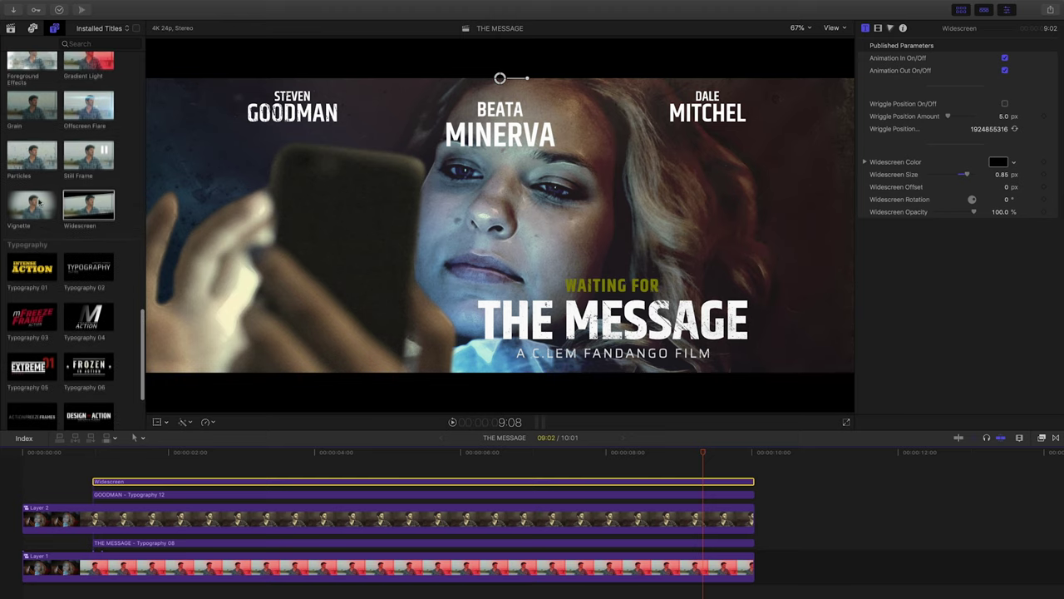
scroll(38, 202, "up", 1)
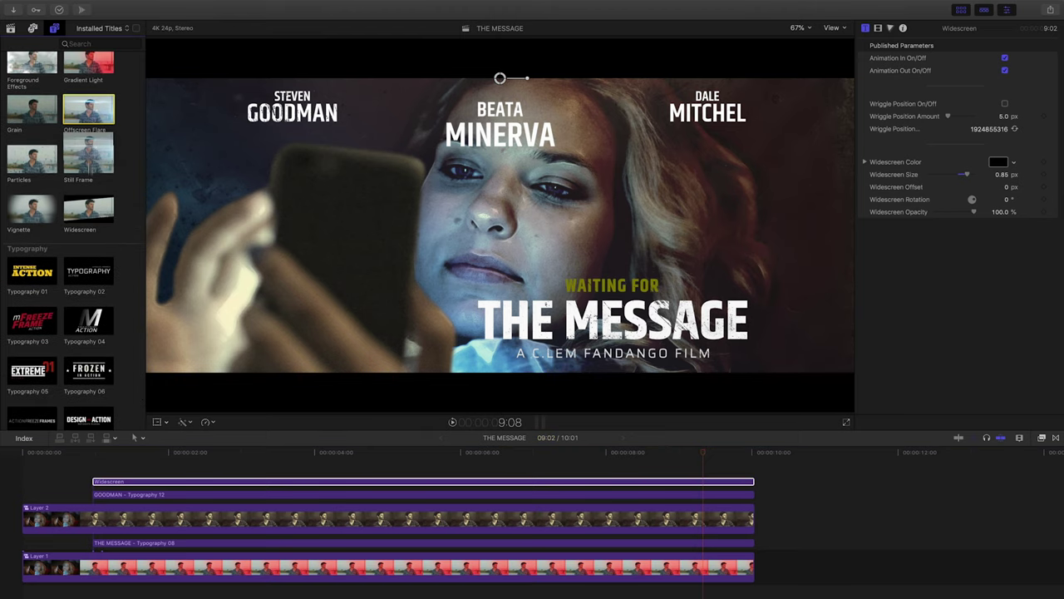
Connect an Offscreen Flare title and extend it to the end of the timeline.
left_click(91, 464)
key("q")
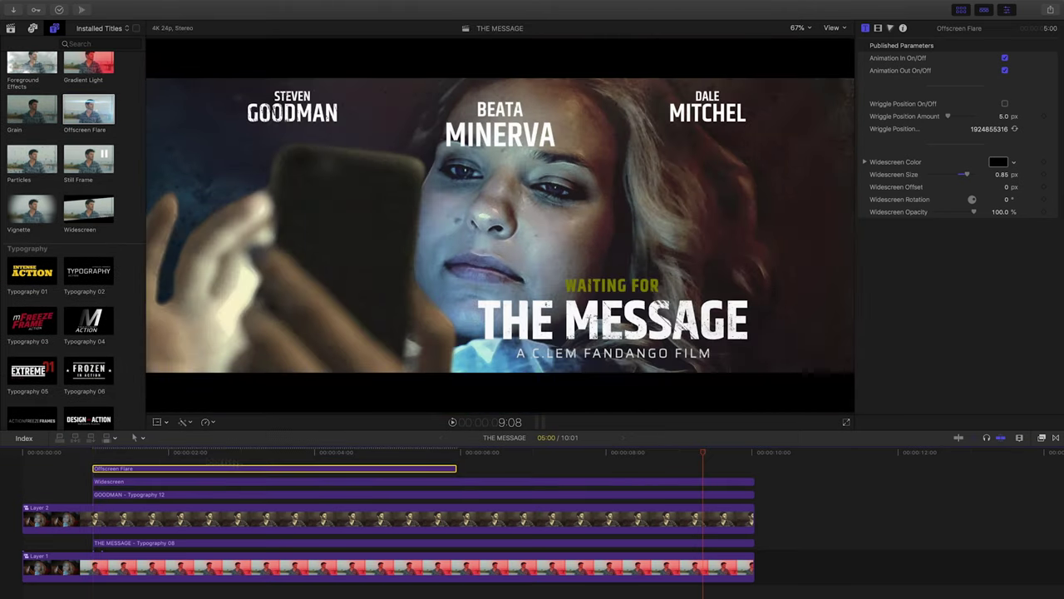
left_click_drag(456, 469, 752, 470)
left_click(372, 451)
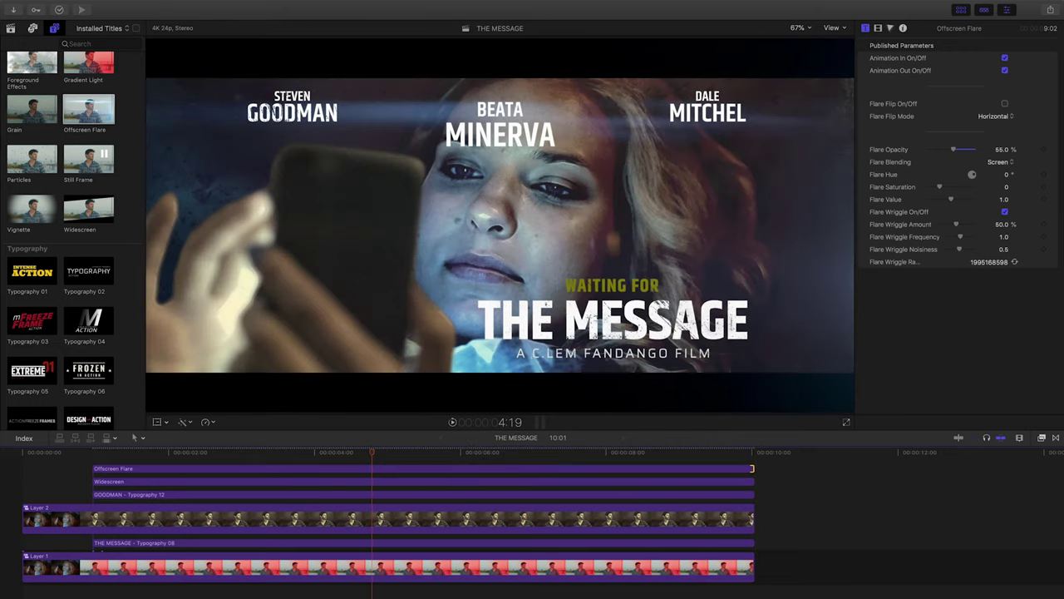
Turn on Flare Flip for the Offscreen Flare and set its Flip Mode to Both.
left_click(410, 469)
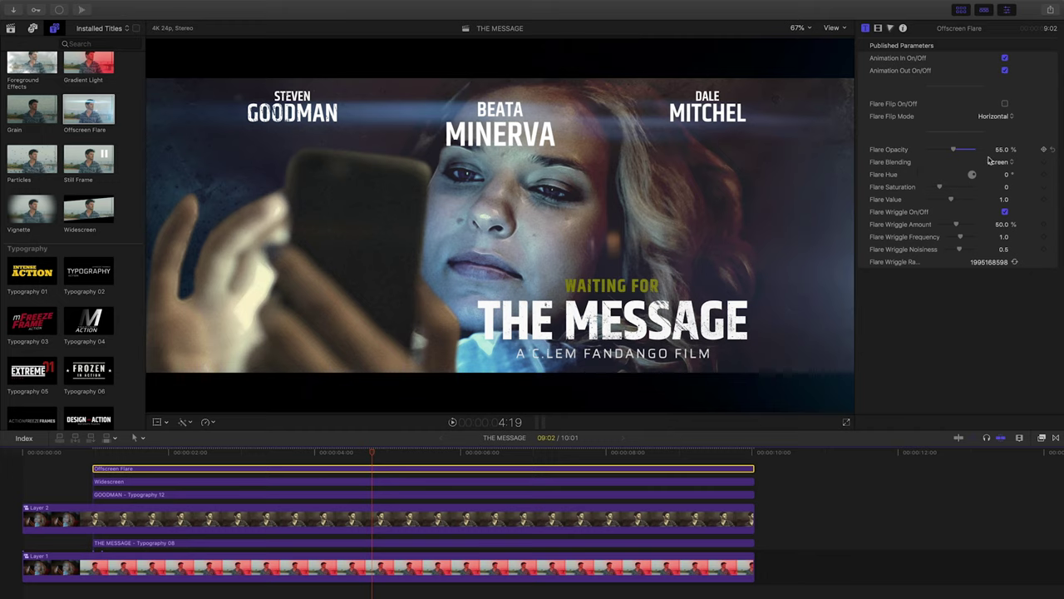
left_click(1004, 105)
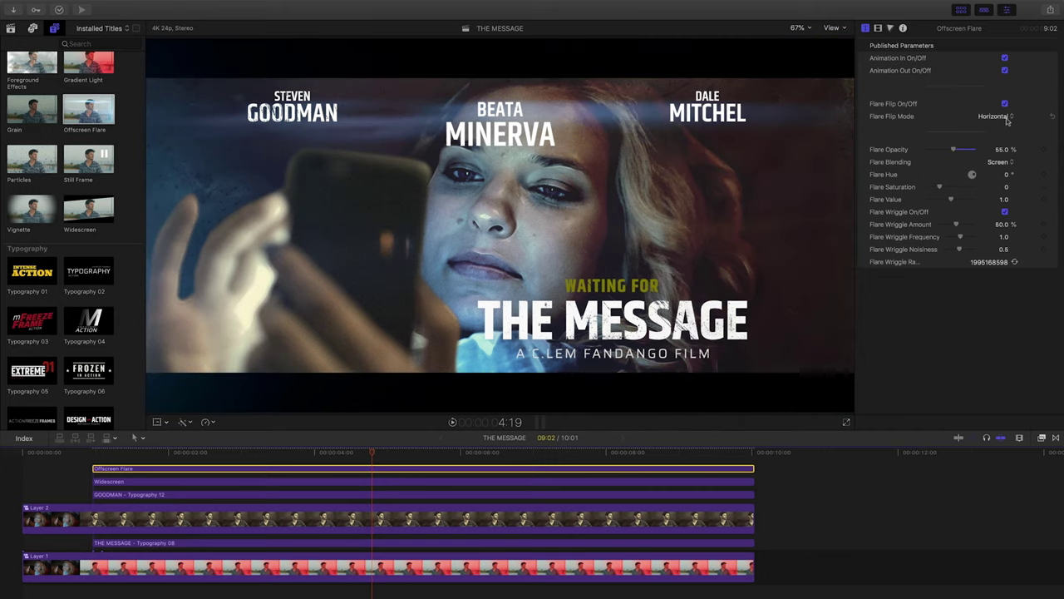
left_click(1005, 116)
left_click(1002, 125)
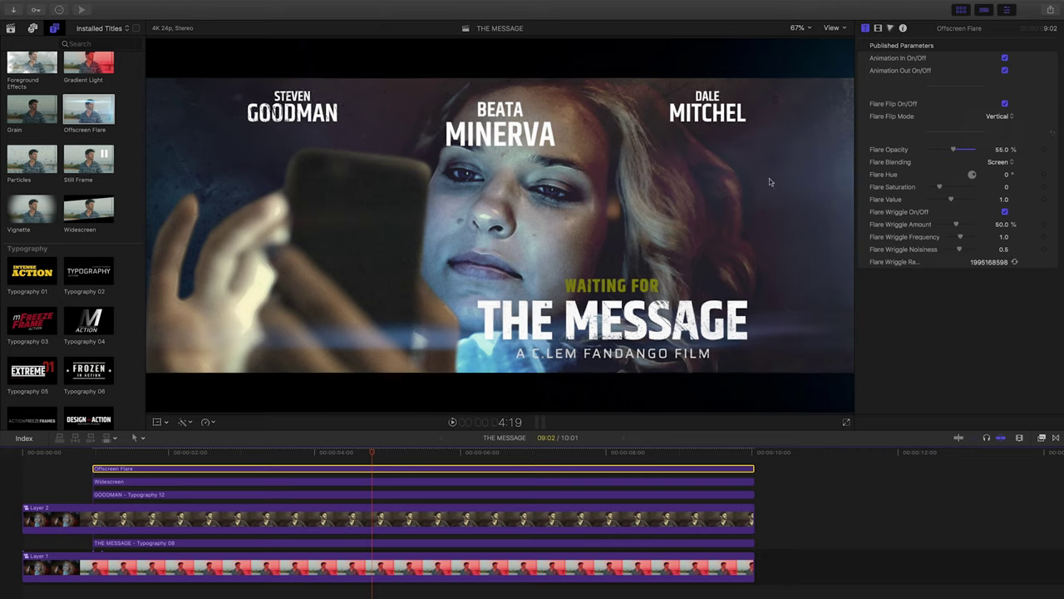
left_click(1001, 117)
left_click(1002, 125)
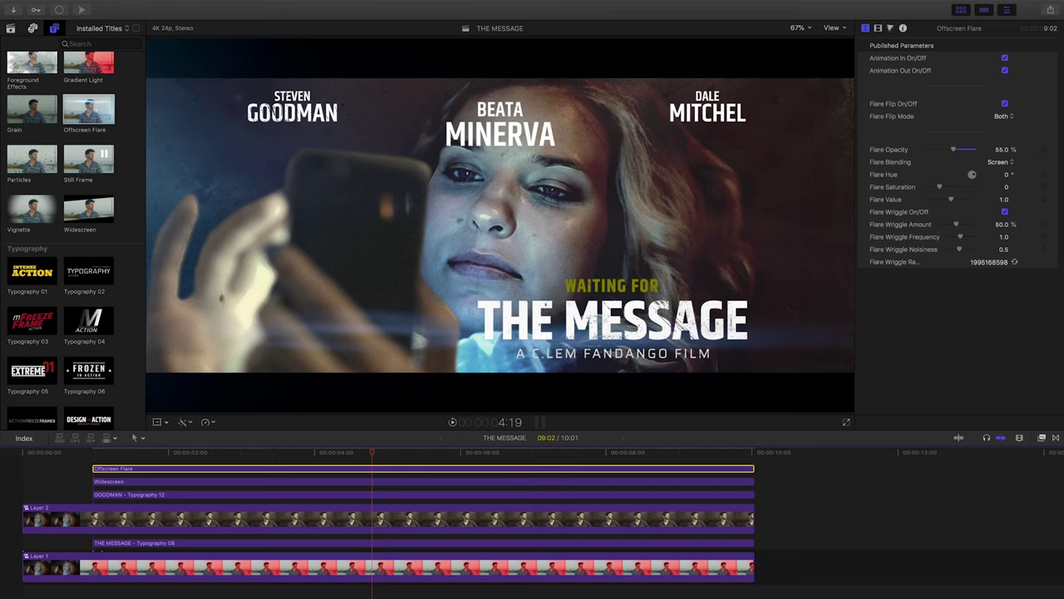
Play the finished composite from near the start.
scroll(75, 399, "up", 2)
left_click(92, 453)
key("space")
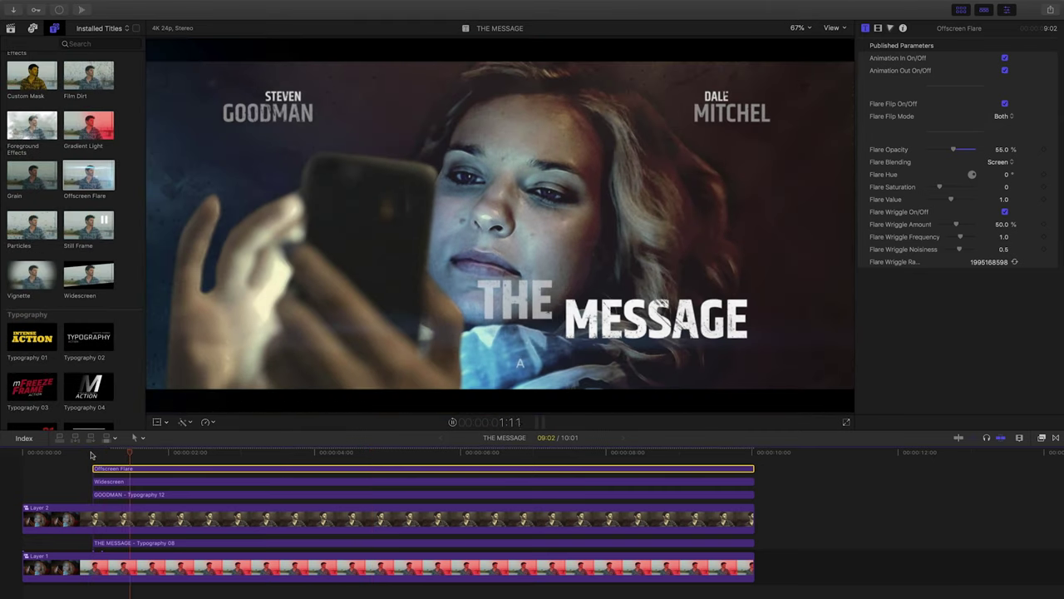